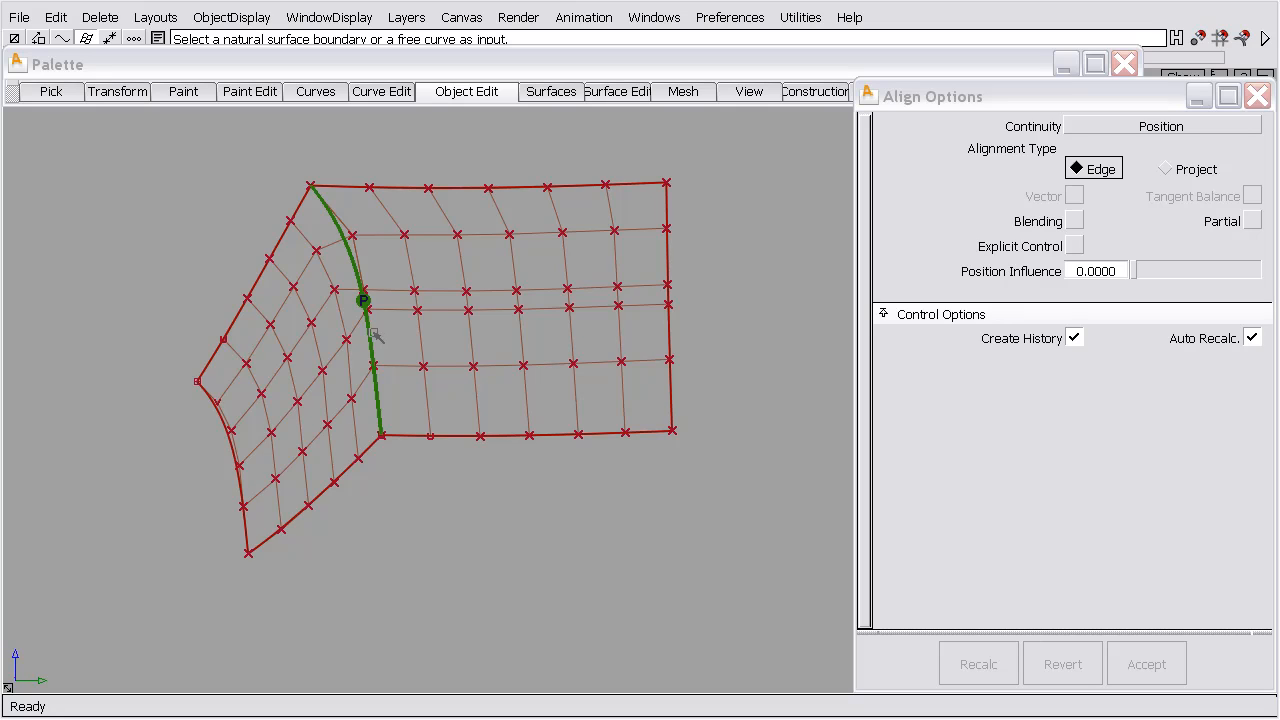
# Show the hidden surfaces adjoining the aligned patch and bring the whole surface layout into view
pyautogui.click(248, 20)
pyautogui.click(229, 64)
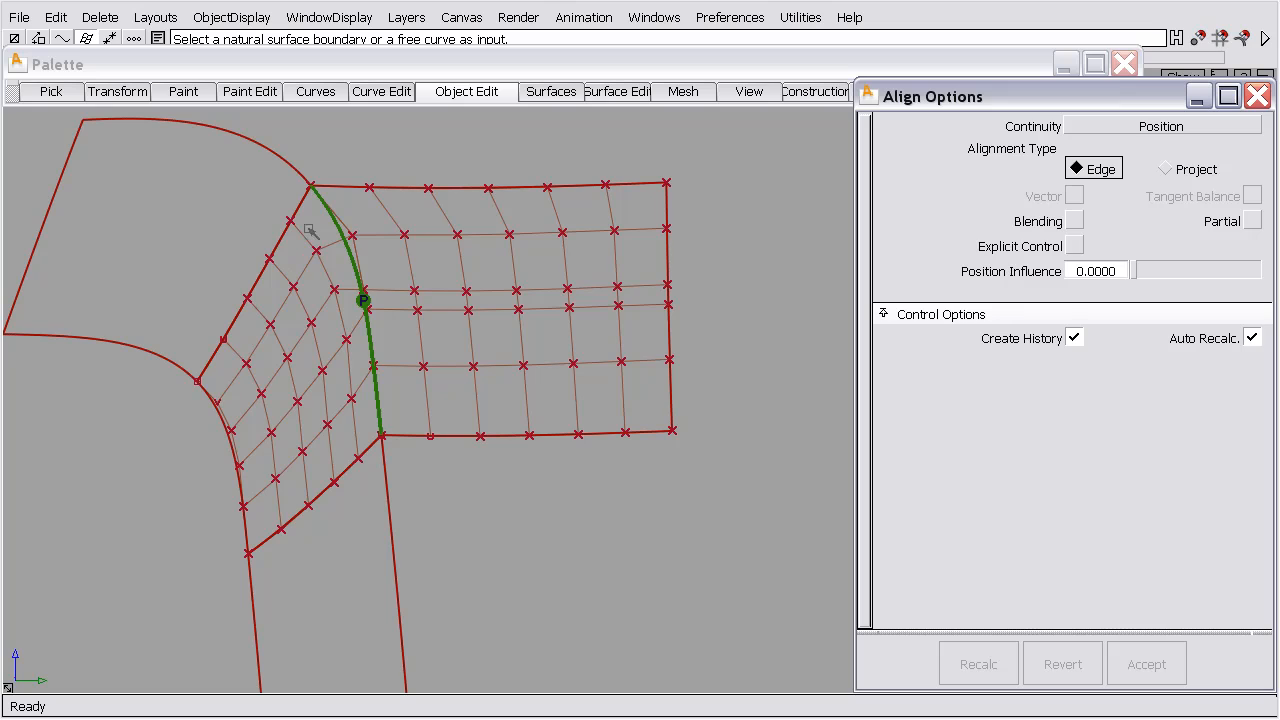
pyautogui.click(371, 316)
pyautogui.keyDown('alt'); pyautogui.keyDown('shift'); pyautogui.moveTo(371, 316); pyautogui.dragTo(372, 389, button='right'); pyautogui.keyUp('shift'); pyautogui.keyUp('alt')
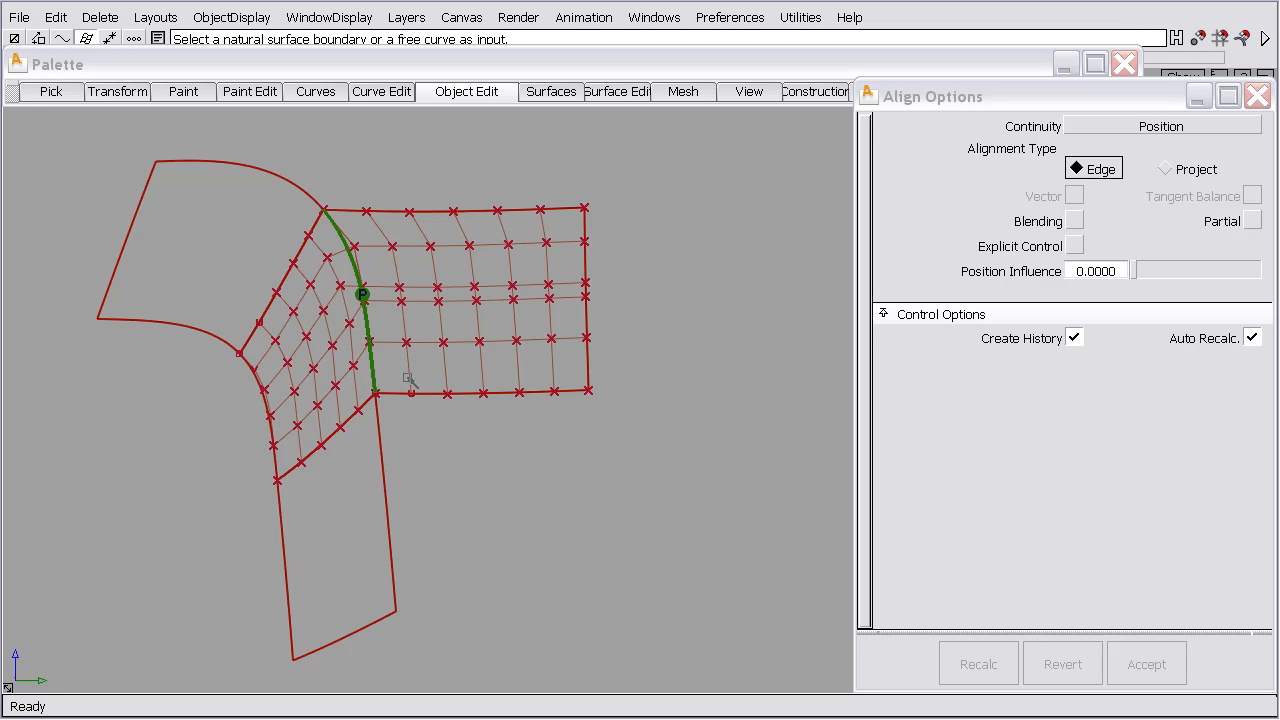
pyautogui.keyDown('alt'); pyautogui.keyDown('shift'); pyautogui.moveTo(417, 399); pyautogui.dragTo(419, 321, button='right'); pyautogui.keyUp('shift'); pyautogui.keyUp('alt')
pyautogui.keyDown('alt'); pyautogui.keyDown('shift'); pyautogui.moveTo(419, 321); pyautogui.dragTo(523, 330, button='middle'); pyautogui.keyUp('shift'); pyautogui.keyUp('alt')
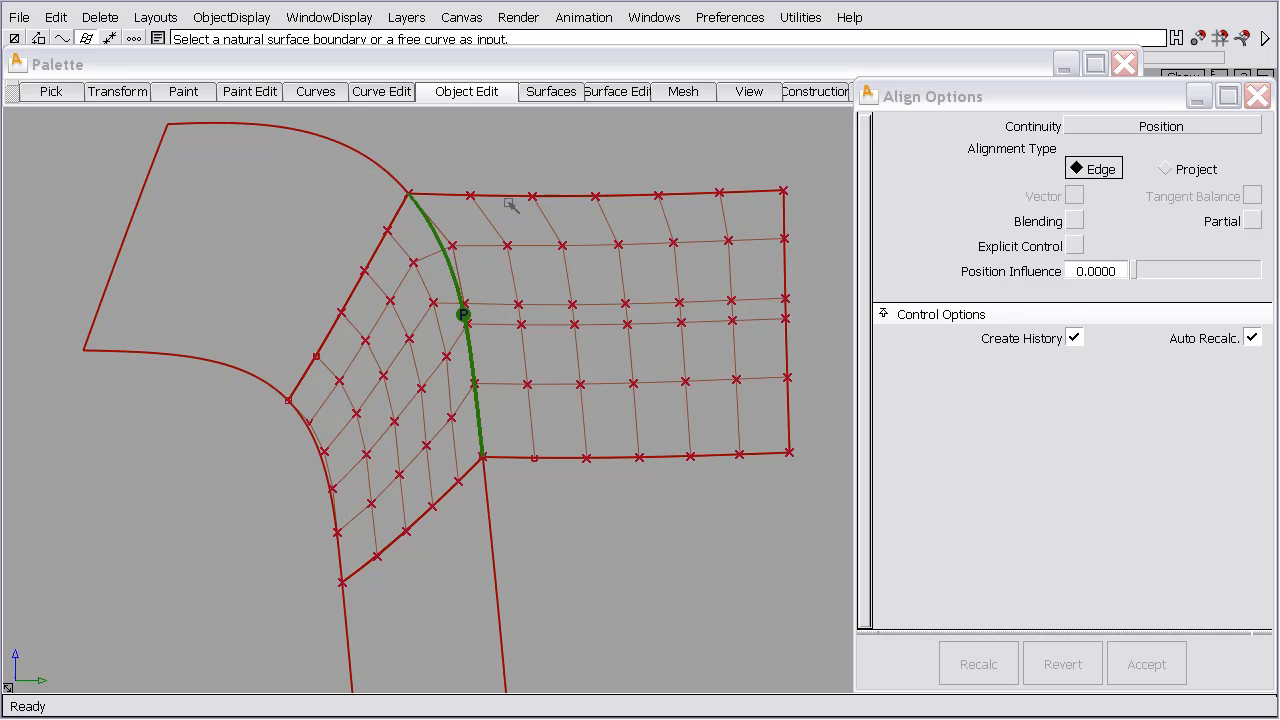
# Reopen the Align construction history of the lower patch with Query Edit, at its position-continuous shared edge
pyautogui.keyDown('alt'); pyautogui.keyDown('shift'); pyautogui.moveTo(504, 497); pyautogui.dragTo(447, 403); pyautogui.keyUp('shift'); pyautogui.keyUp('alt')
pyautogui.keyDown('alt'); pyautogui.keyDown('shift'); pyautogui.moveTo(448, 404); pyautogui.dragTo(390, 449, button='middle'); pyautogui.keyUp('shift'); pyautogui.keyUp('alt')
pyautogui.keyDown('alt'); pyautogui.keyDown('shift'); pyautogui.moveTo(390, 449); pyautogui.dragTo(386, 91); pyautogui.keyUp('shift'); pyautogui.keyUp('alt')
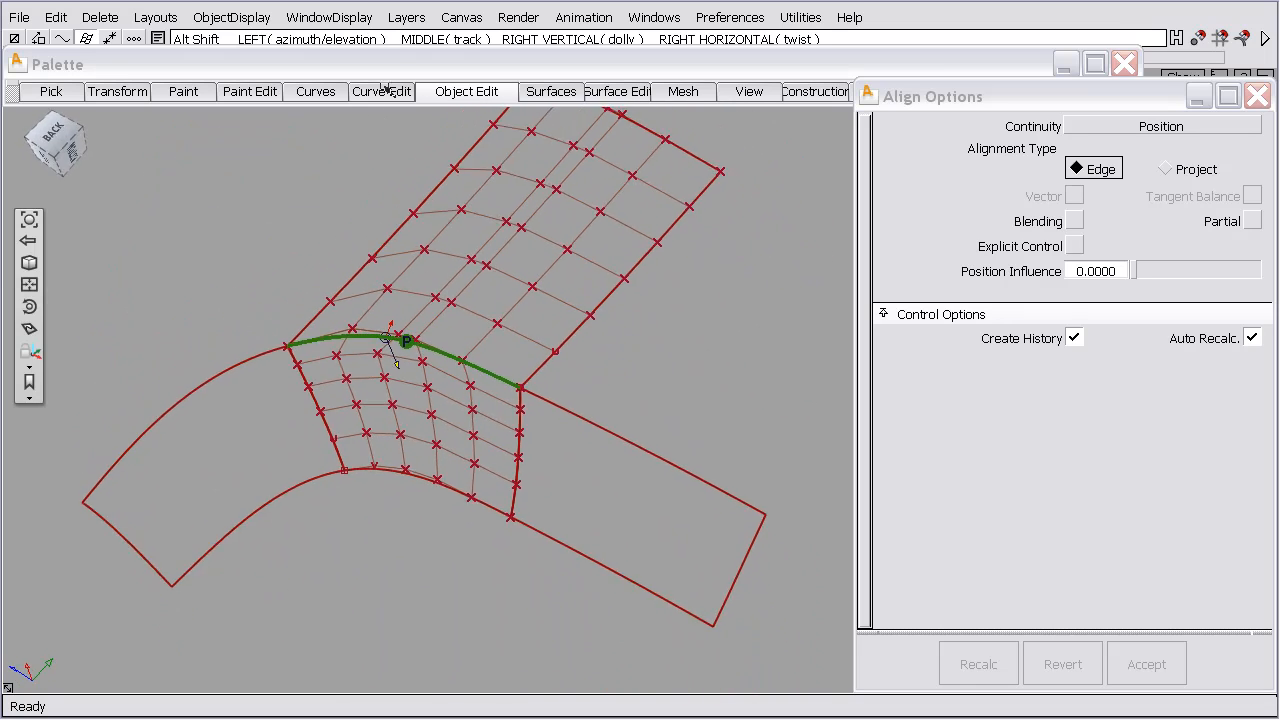
pyautogui.keyDown('alt'); pyautogui.keyDown('shift'); pyautogui.moveTo(390, 400); pyautogui.dragTo(420, 405); pyautogui.keyUp('shift'); pyautogui.keyUp('alt')
pyautogui.keyDown('alt'); pyautogui.keyDown('shift'); pyautogui.moveTo(420, 405); pyautogui.dragTo(406, 314, button='right'); pyautogui.keyUp('shift'); pyautogui.keyUp('alt')
pyautogui.keyDown('alt'); pyautogui.keyDown('shift'); pyautogui.moveTo(406, 314); pyautogui.dragTo(397, 260, button='middle'); pyautogui.keyUp('shift'); pyautogui.keyUp('alt')
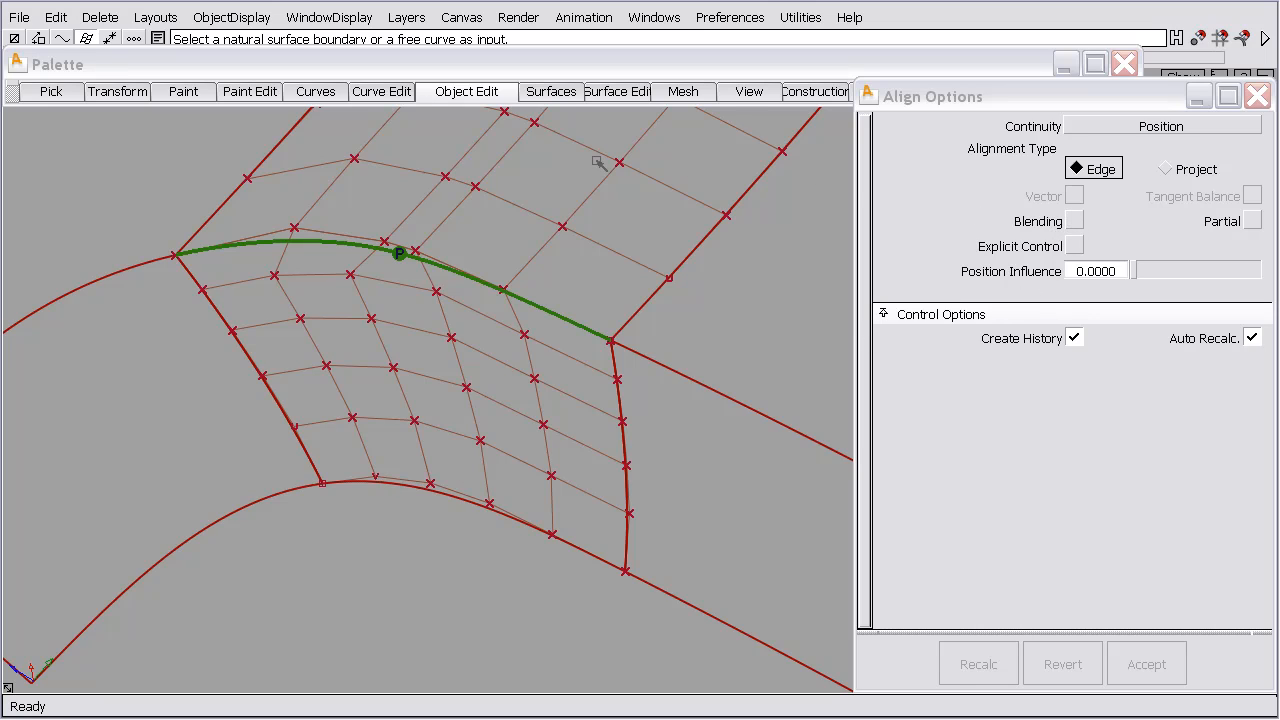
pyautogui.click(457, 98)
pyautogui.click(470, 393)
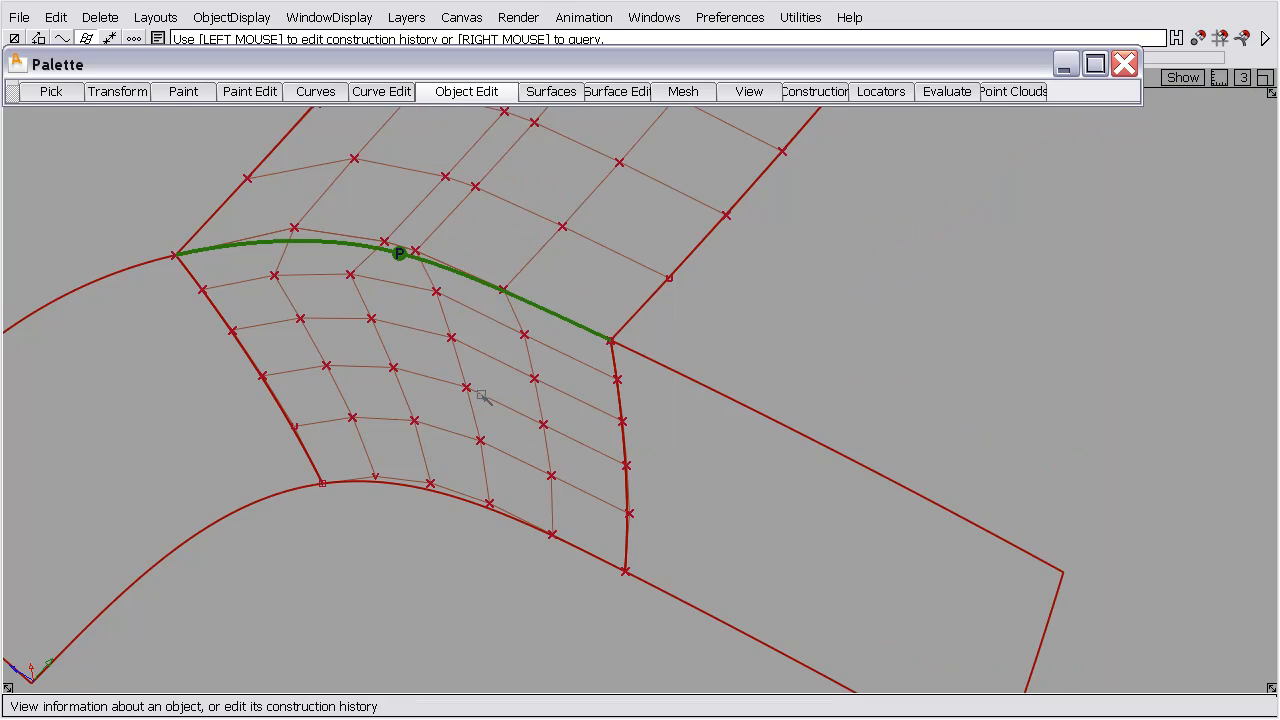
pyautogui.click(457, 497)
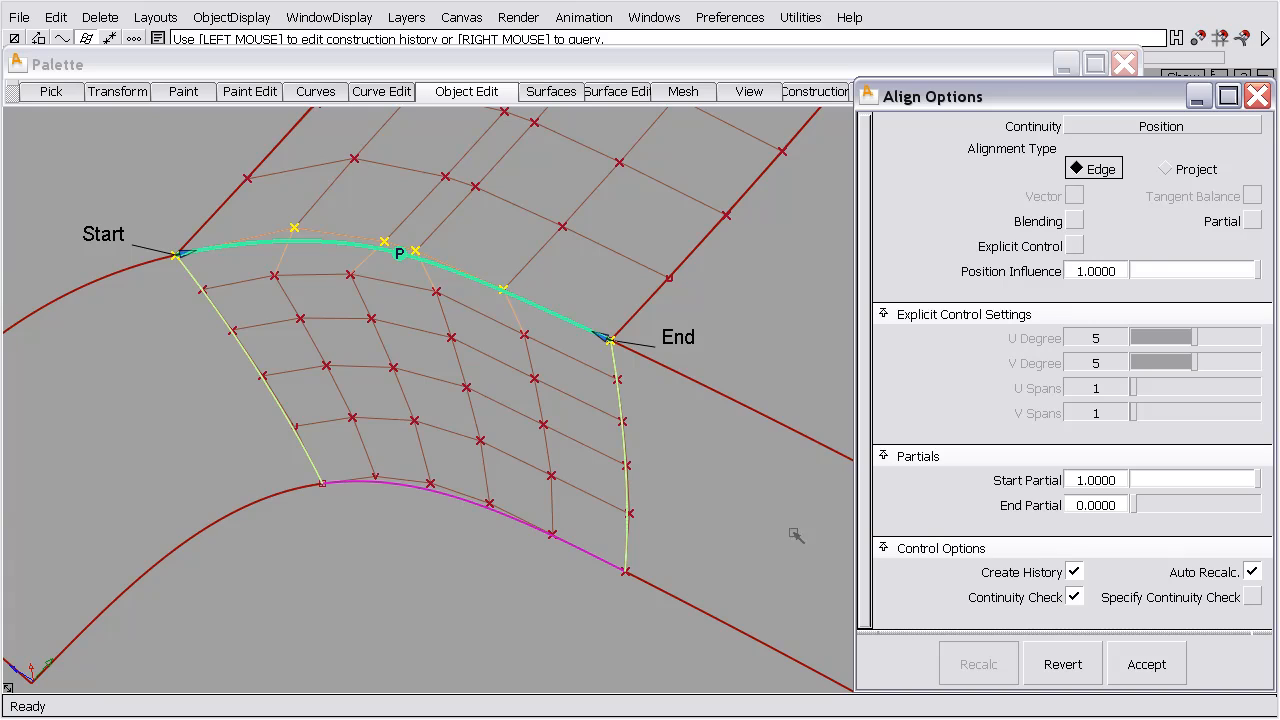
# Enable Blending for the alignment and set Extra CV Rows to 4
pyautogui.click(1073, 221)
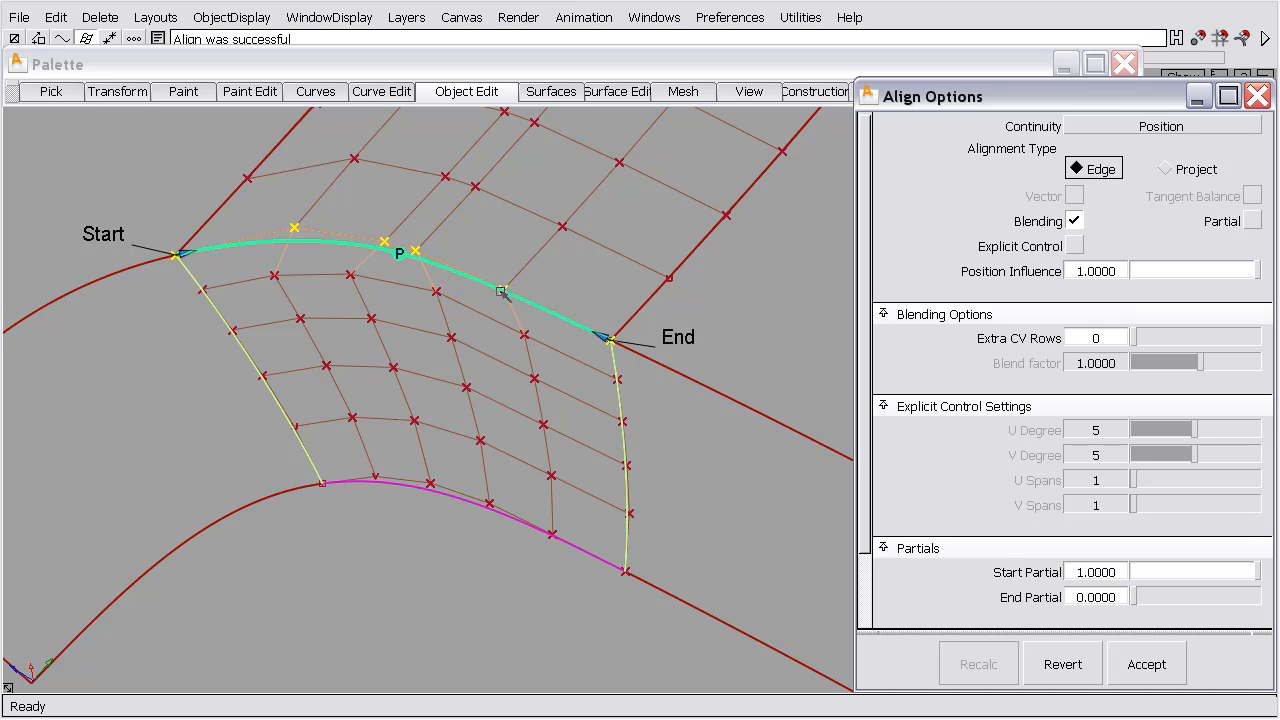
pyautogui.moveTo(1133, 338); pyautogui.dragTo(1180, 336)
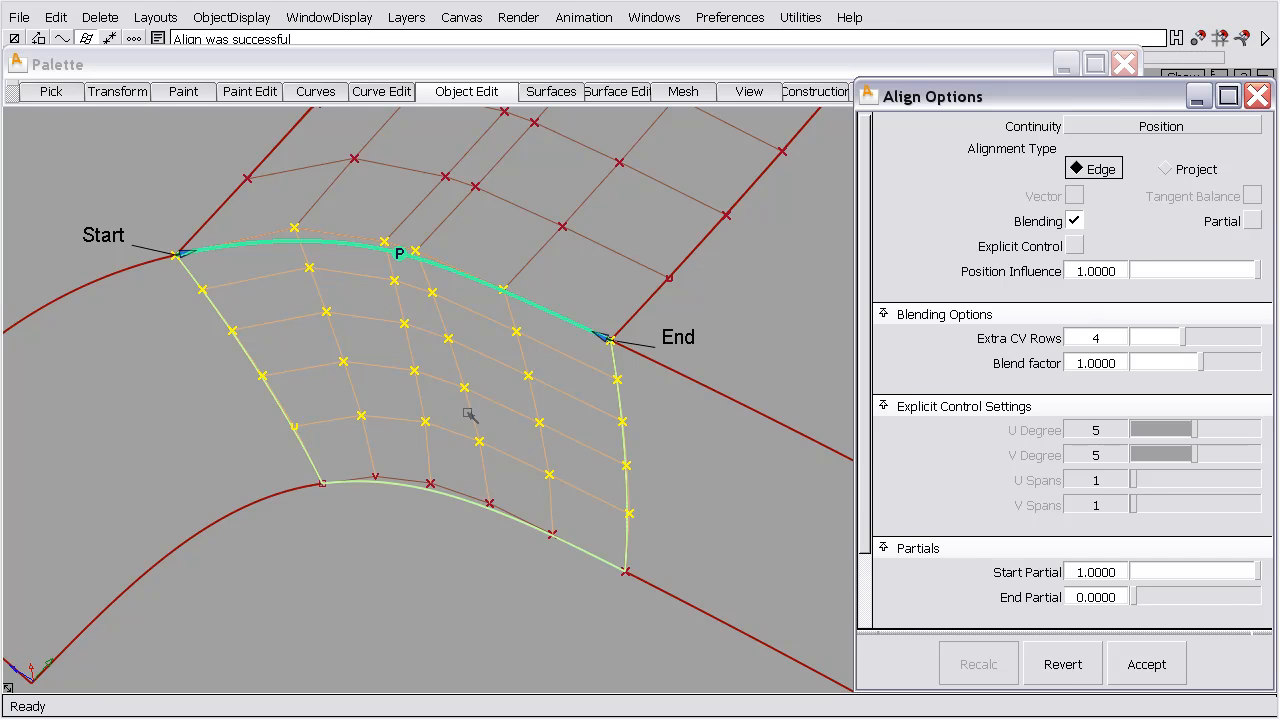
pyautogui.moveTo(600, 493)
pyautogui.keyDown('alt'); pyautogui.keyDown('shift'); pyautogui.mouseDown()
pyautogui.moveTo(548, 492)
pyautogui.moveTo(550, 474)
pyautogui.mouseUp(); pyautogui.keyUp('shift'); pyautogui.keyUp('alt')
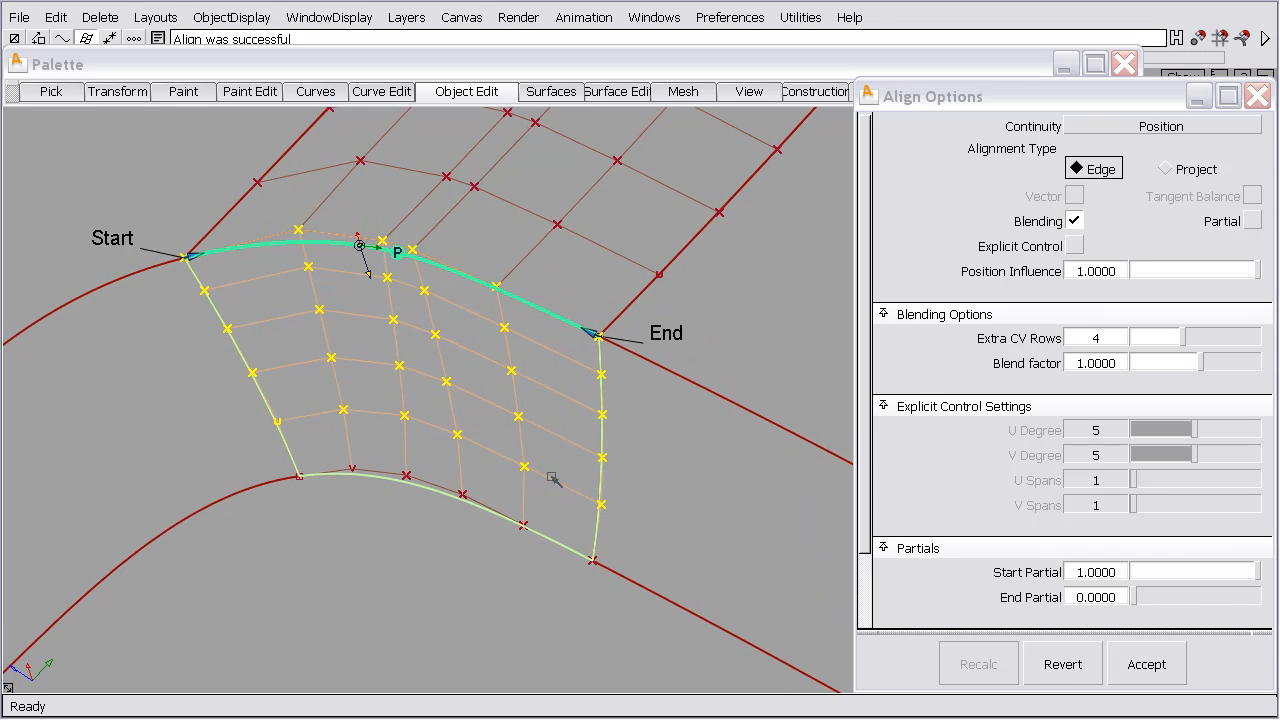
pyautogui.keyDown('alt'); pyautogui.keyDown('shift'); pyautogui.moveTo(550, 474); pyautogui.dragTo(553, 397, button='right'); pyautogui.keyUp('shift'); pyautogui.keyUp('alt')
pyautogui.keyDown('alt'); pyautogui.keyDown('shift'); pyautogui.moveTo(552, 416); pyautogui.dragTo(546, 405, button='middle'); pyautogui.keyUp('shift'); pyautogui.keyUp('alt')
pyautogui.keyDown('alt'); pyautogui.keyDown('shift'); pyautogui.moveTo(548, 407); pyautogui.dragTo(523, 337); pyautogui.keyUp('shift'); pyautogui.keyUp('alt')
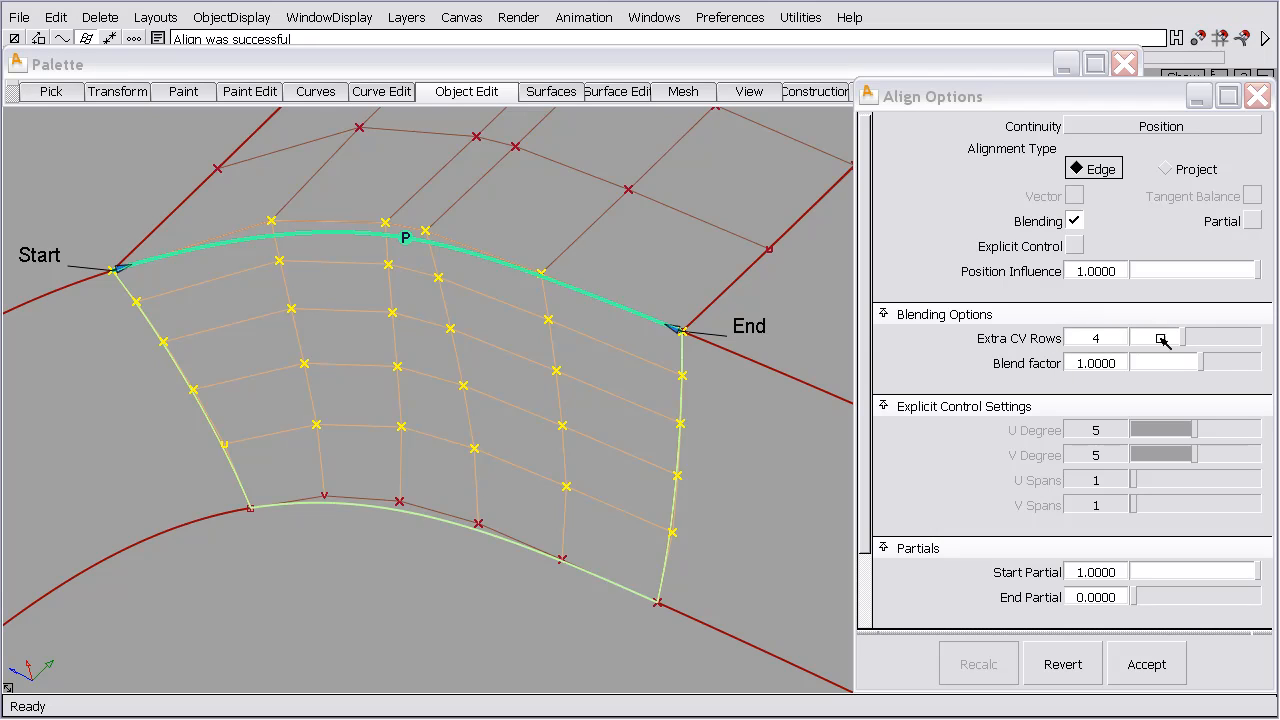
# Try a Blend factor of 0 on the aligned patch and return it to 1
pyautogui.doubleClick(1116, 366)
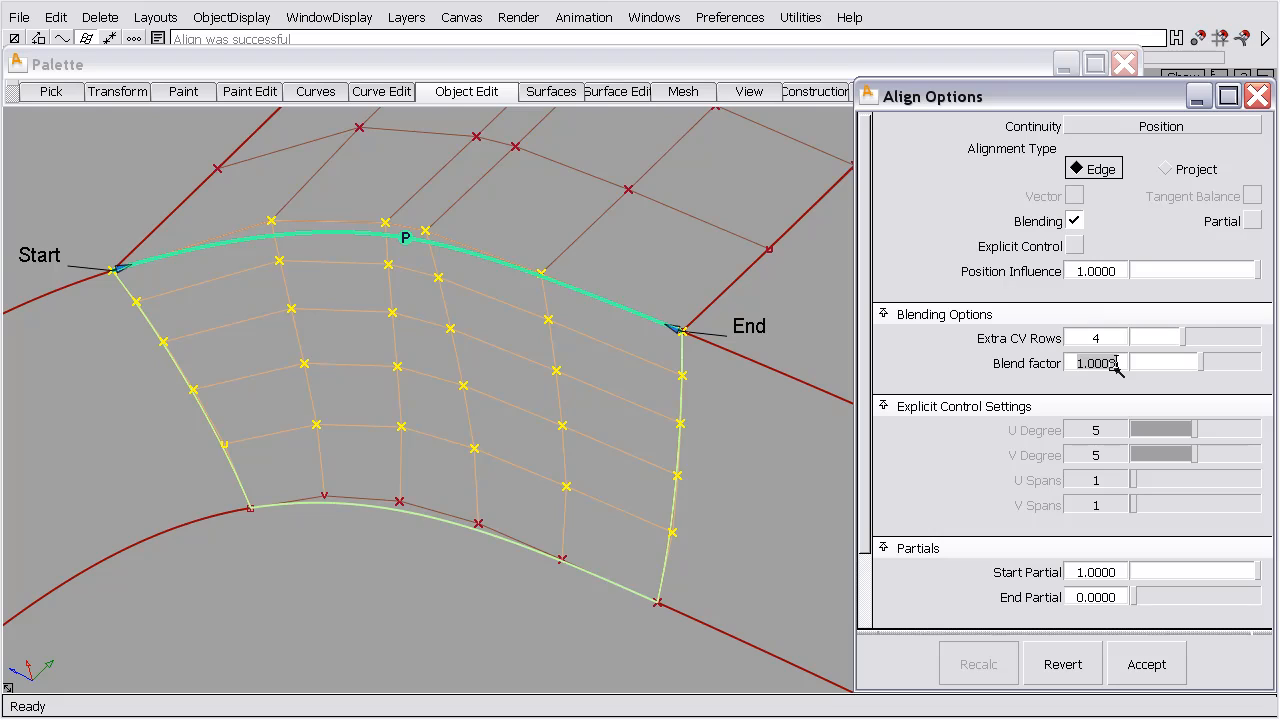
pyautogui.write('0')
pyautogui.press('Return')
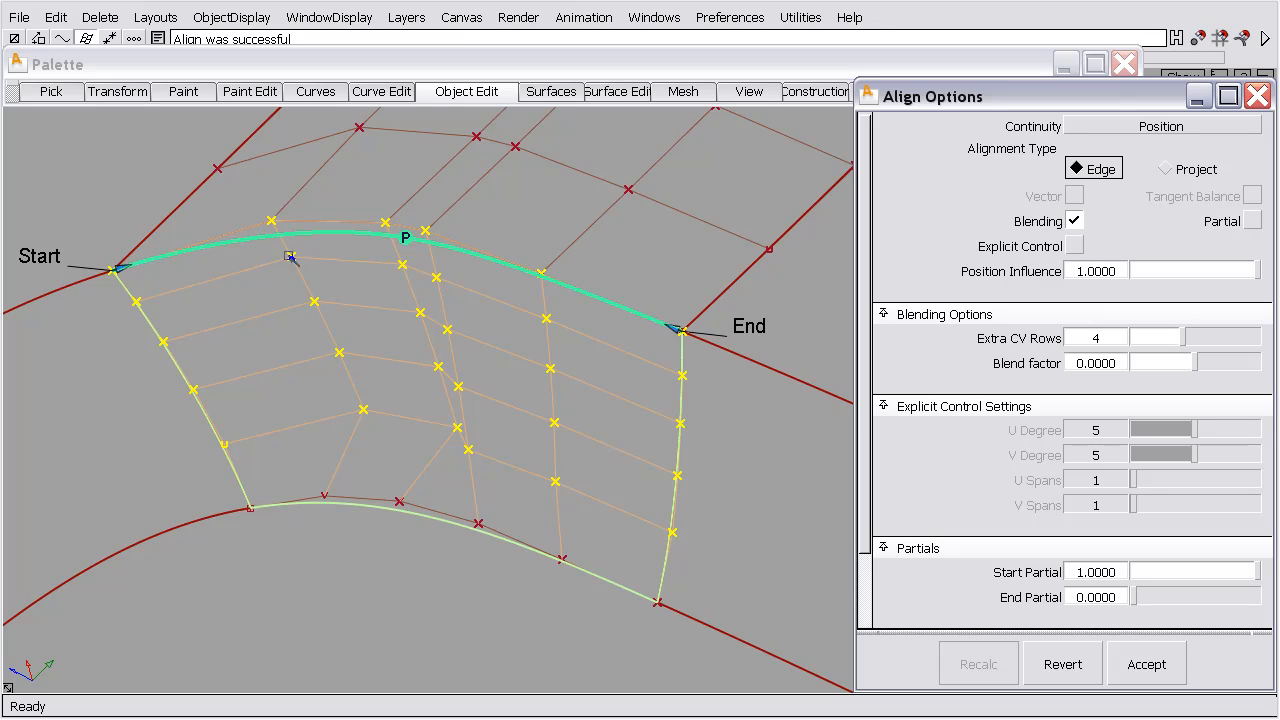
pyautogui.click(1113, 366)
pyautogui.write('1')
pyautogui.press('Return')
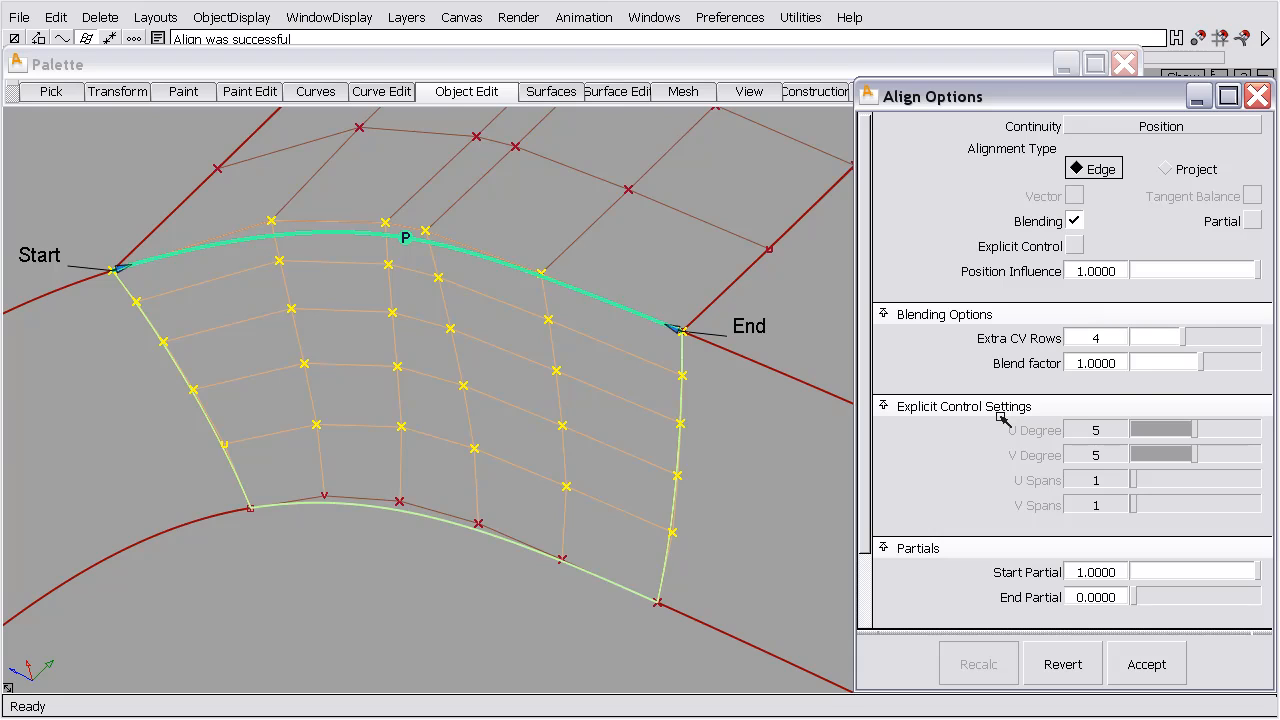
# Compare Blend factors of 0 and -0.5 on the aligned patch, ending at 0
pyautogui.click(1095, 363)
pyautogui.write('0')
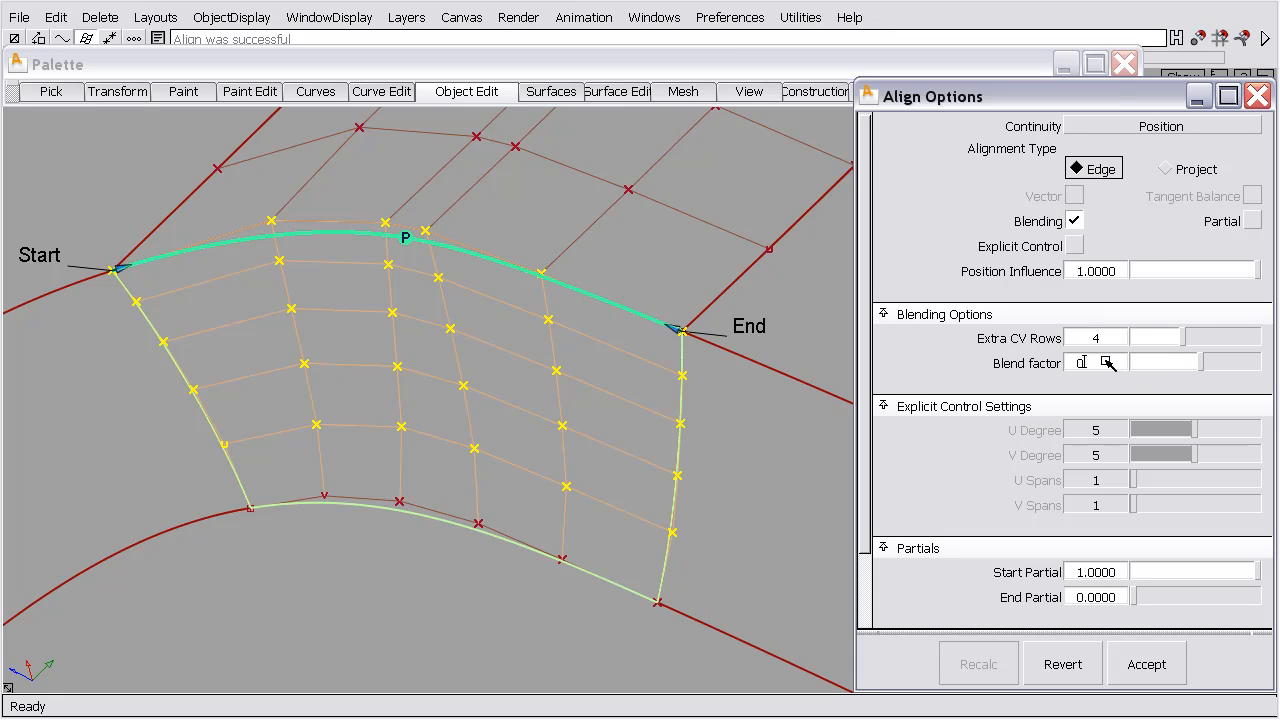
pyautogui.press('Return')
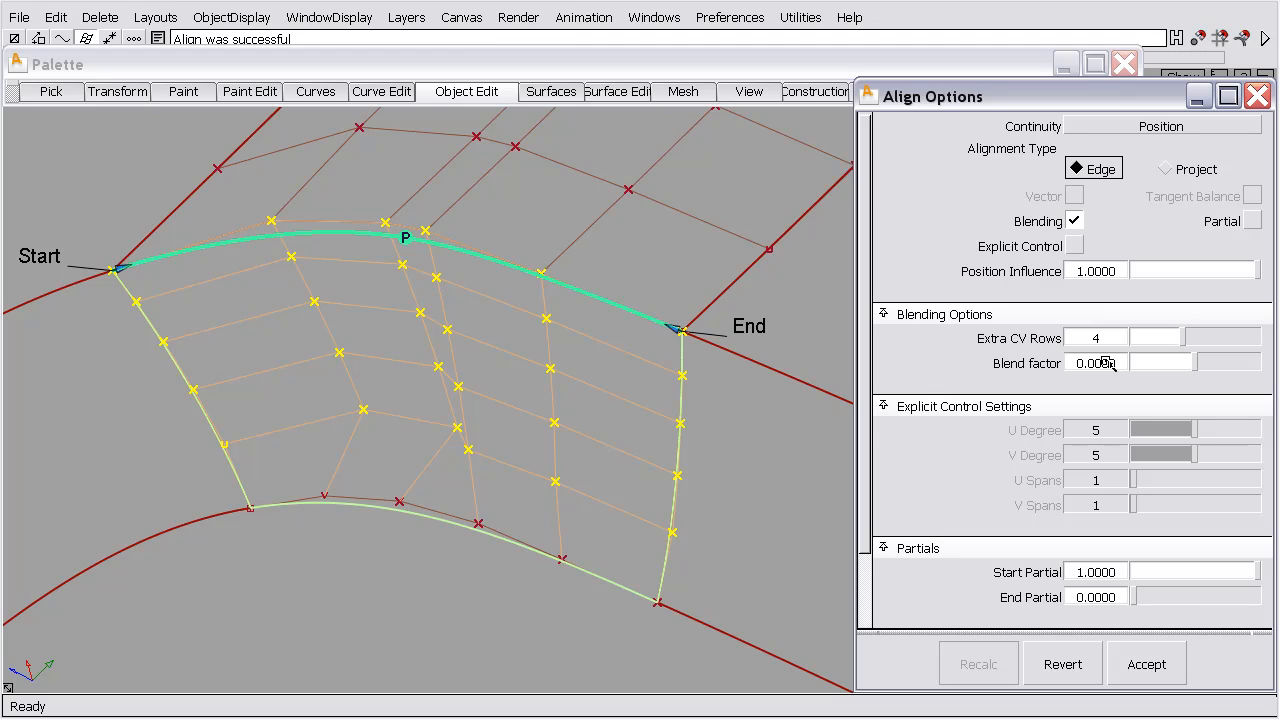
pyautogui.click(1108, 364)
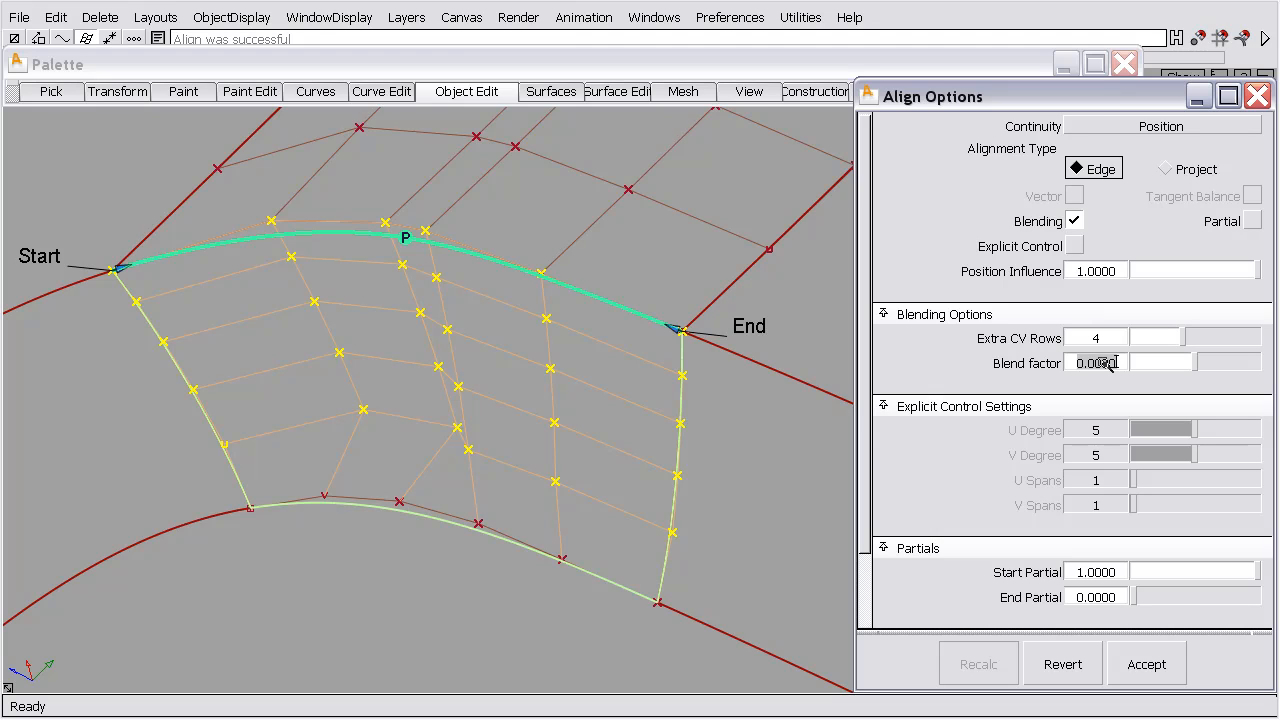
pyautogui.write('-.5')
pyautogui.press('Return')
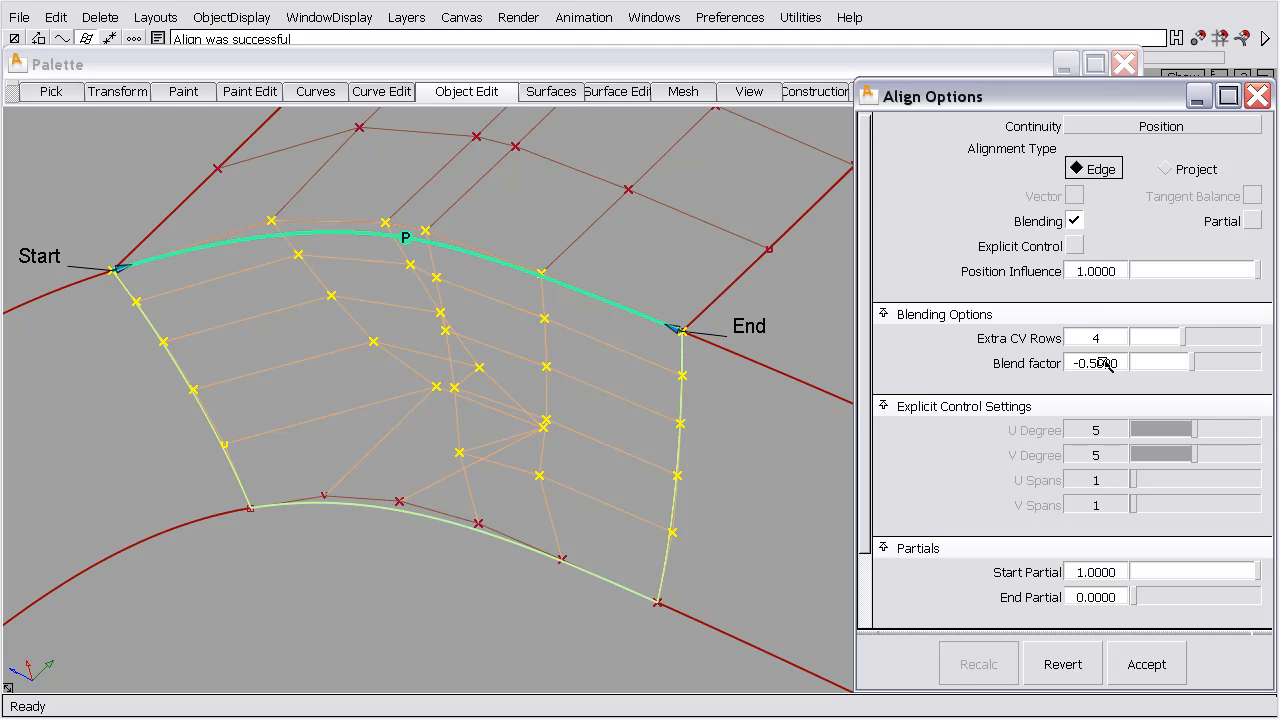
pyautogui.click(1098, 363)
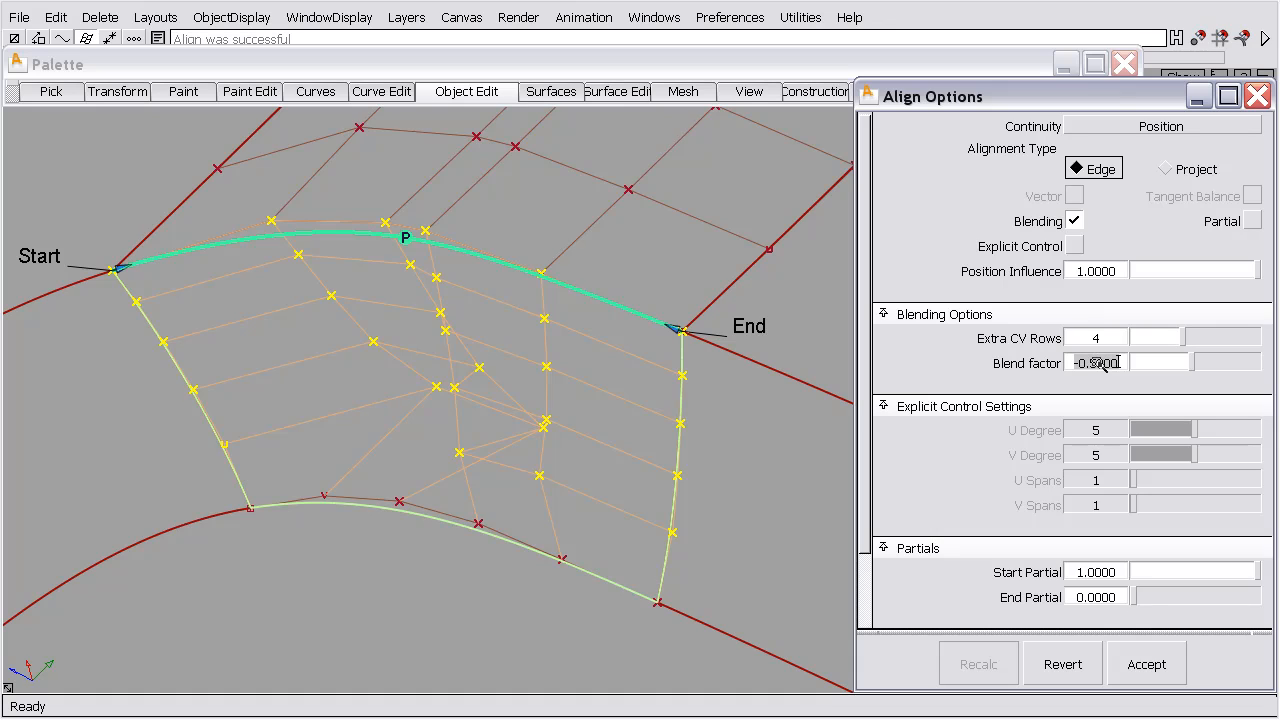
pyautogui.write('0')
pyautogui.press('Return')
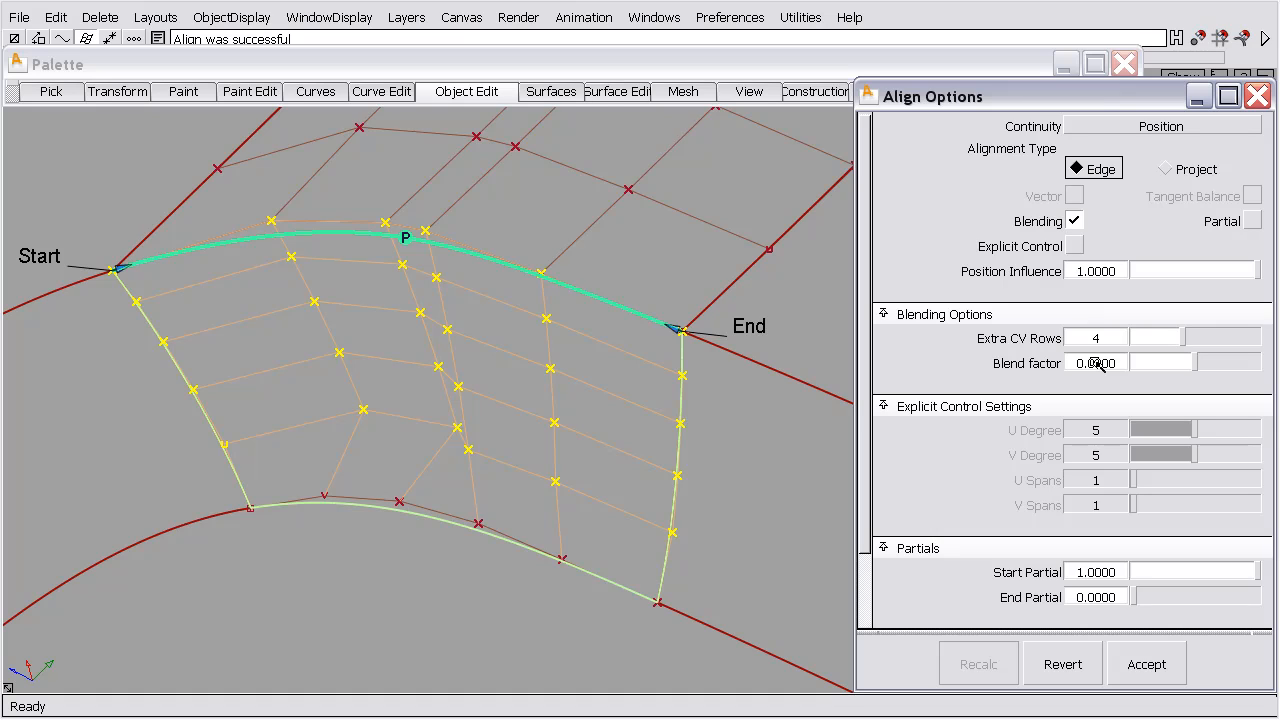
# Restore the Blend factor to 1 and try varying it dynamically, ending at 1.4245
pyautogui.click(1098, 363)
pyautogui.write('1')
pyautogui.press('Return')
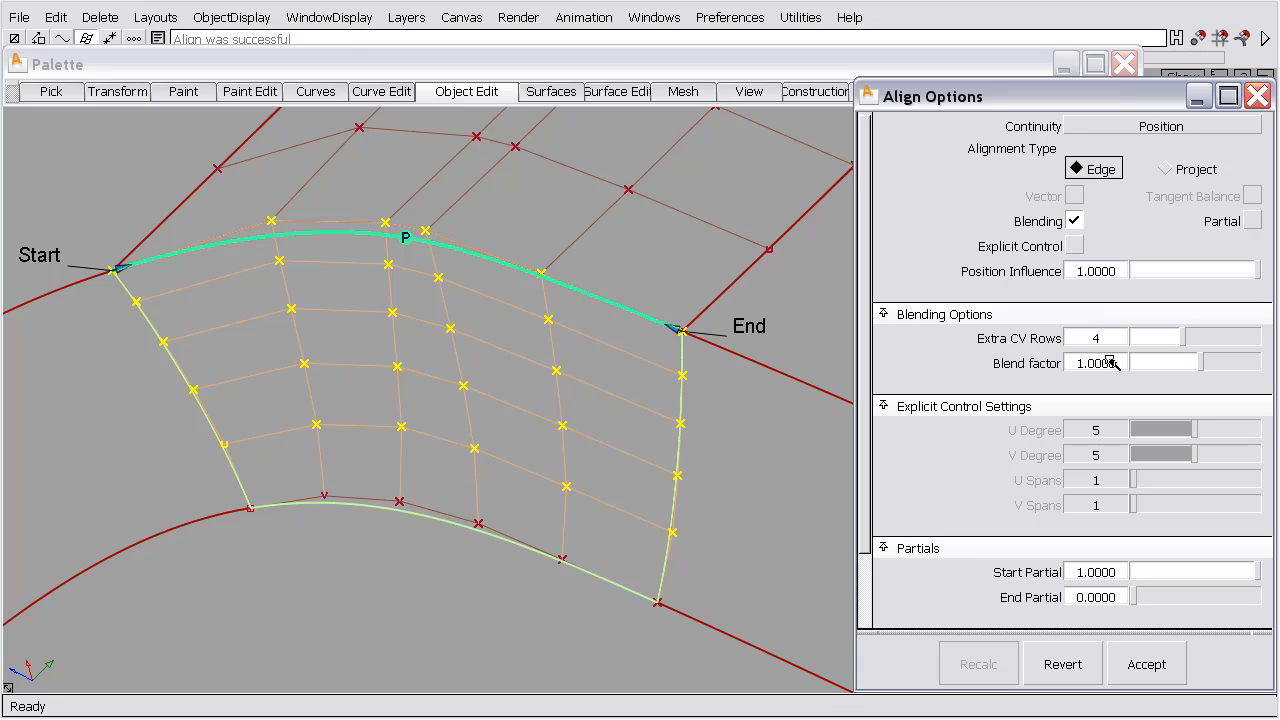
pyautogui.moveTo(1096, 363)
pyautogui.mouseDown()
pyautogui.moveTo(1040, 363)
pyautogui.moveTo(1143, 363)
pyautogui.moveTo(1087, 365)
pyautogui.mouseUp()
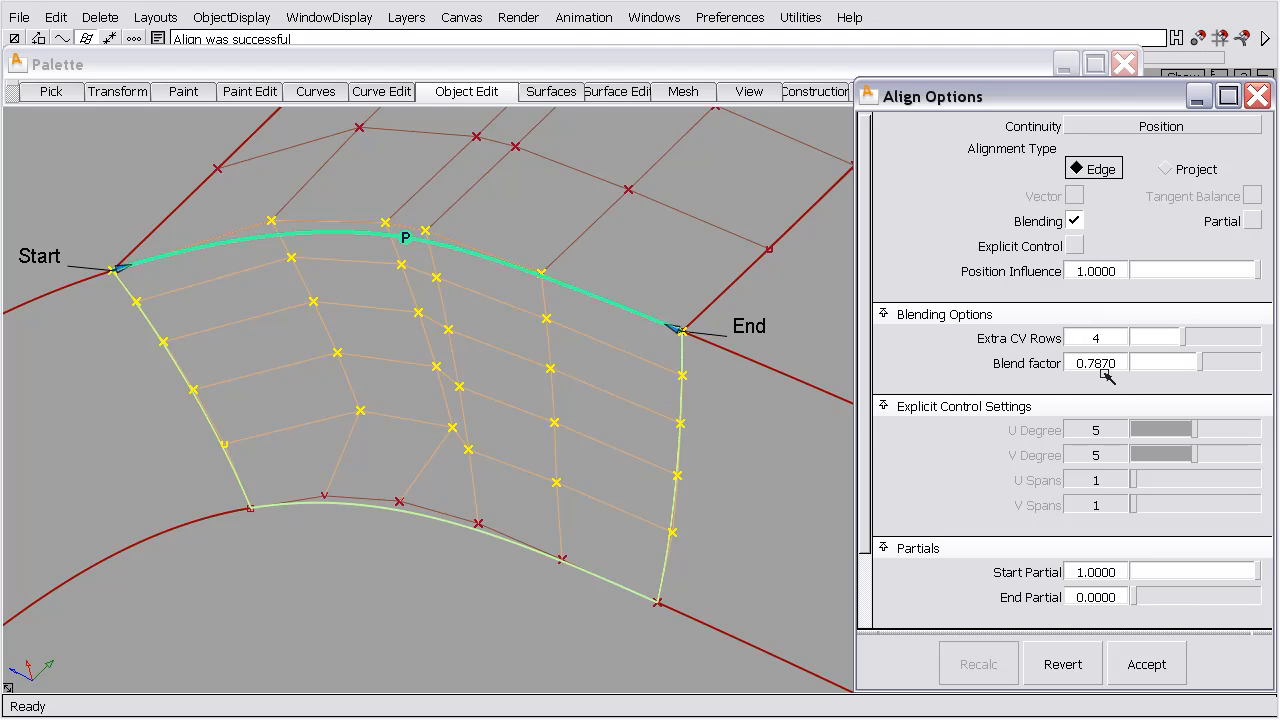
pyautogui.moveTo(1092, 371)
pyautogui.mouseDown()
pyautogui.moveTo(1066, 363)
pyautogui.moveTo(1143, 364)
pyautogui.moveTo(1107, 363)
pyautogui.mouseUp()
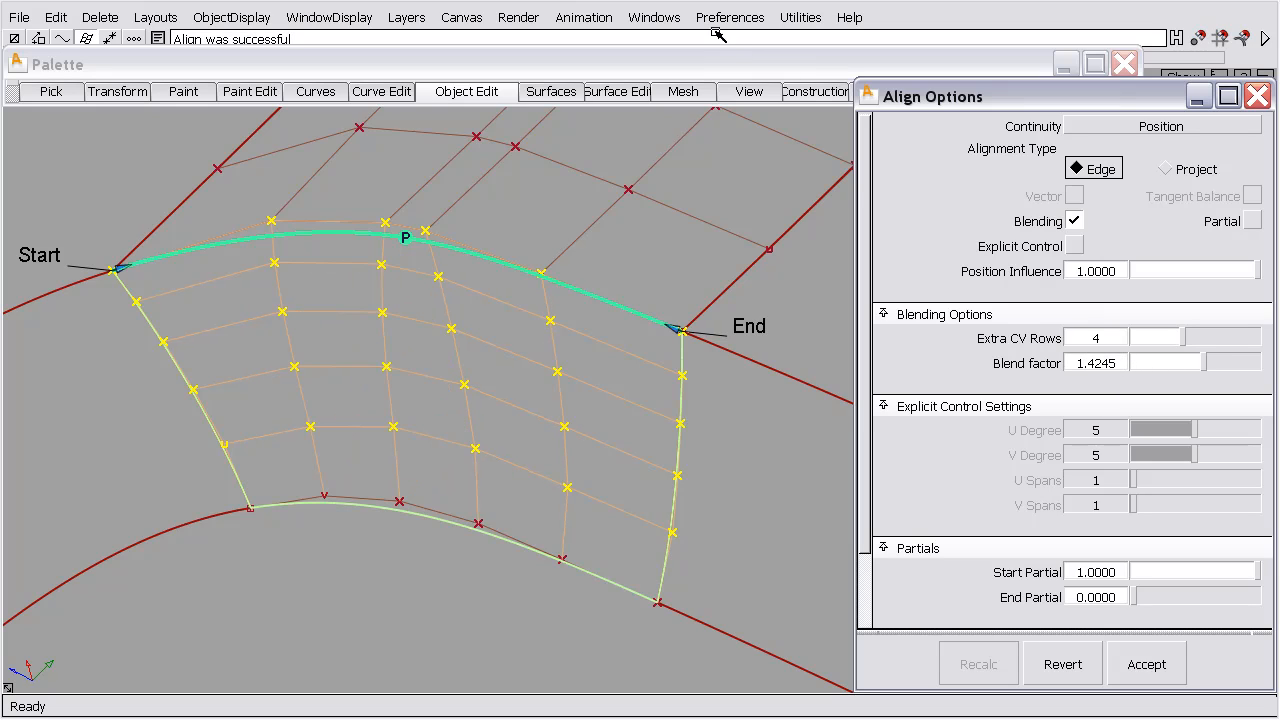
# Check the During Transform setting for construction history updates in the performance preferences
pyautogui.click(1257, 96)
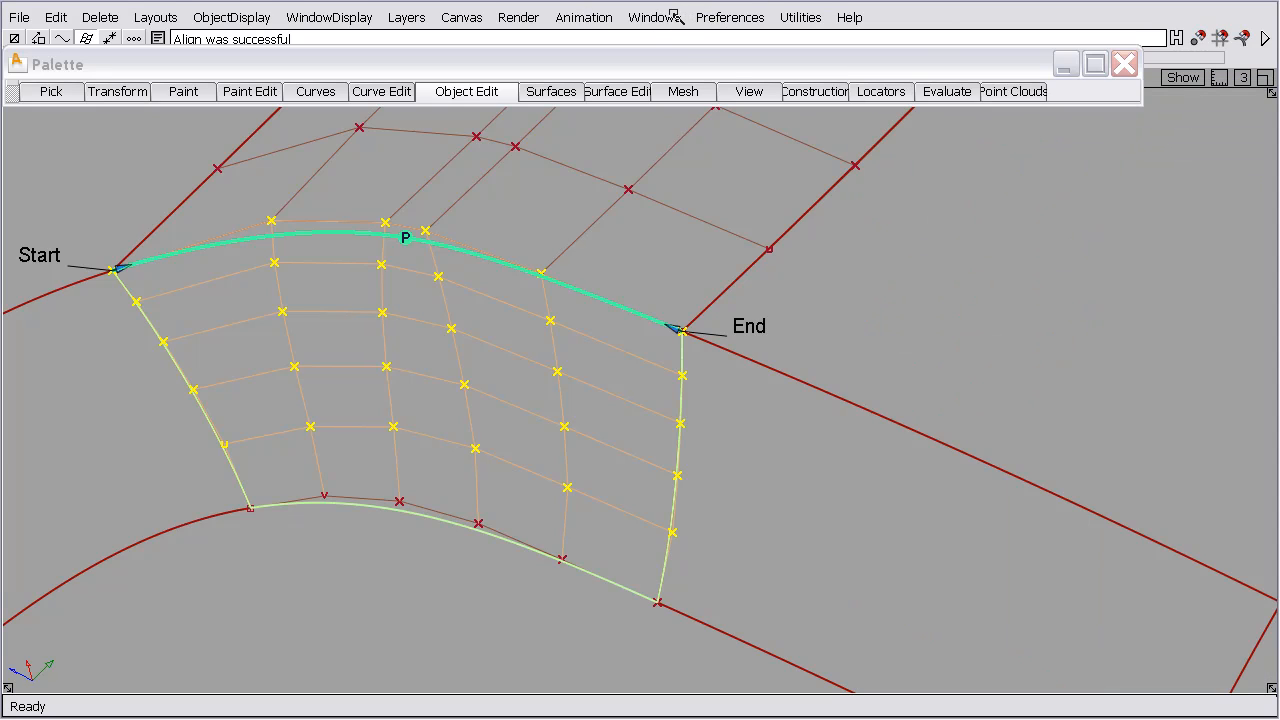
pyautogui.click(728, 18)
pyautogui.click(745, 146)
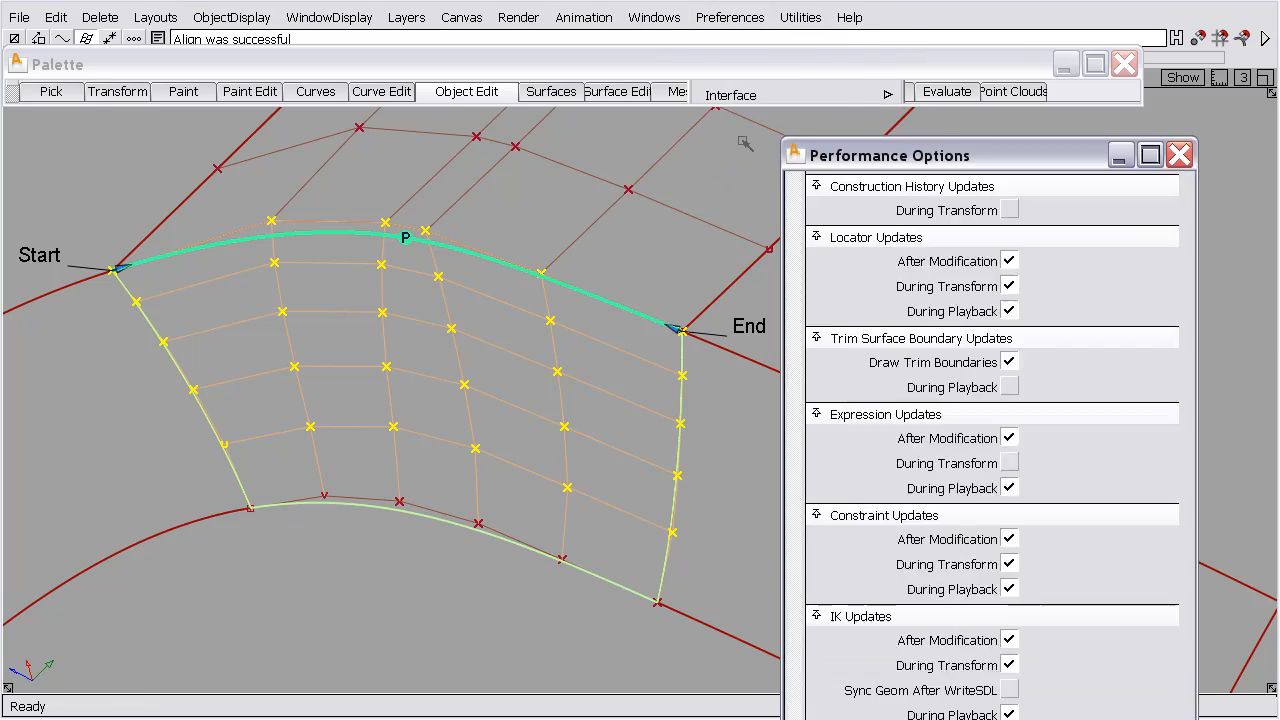
pyautogui.click(836, 155)
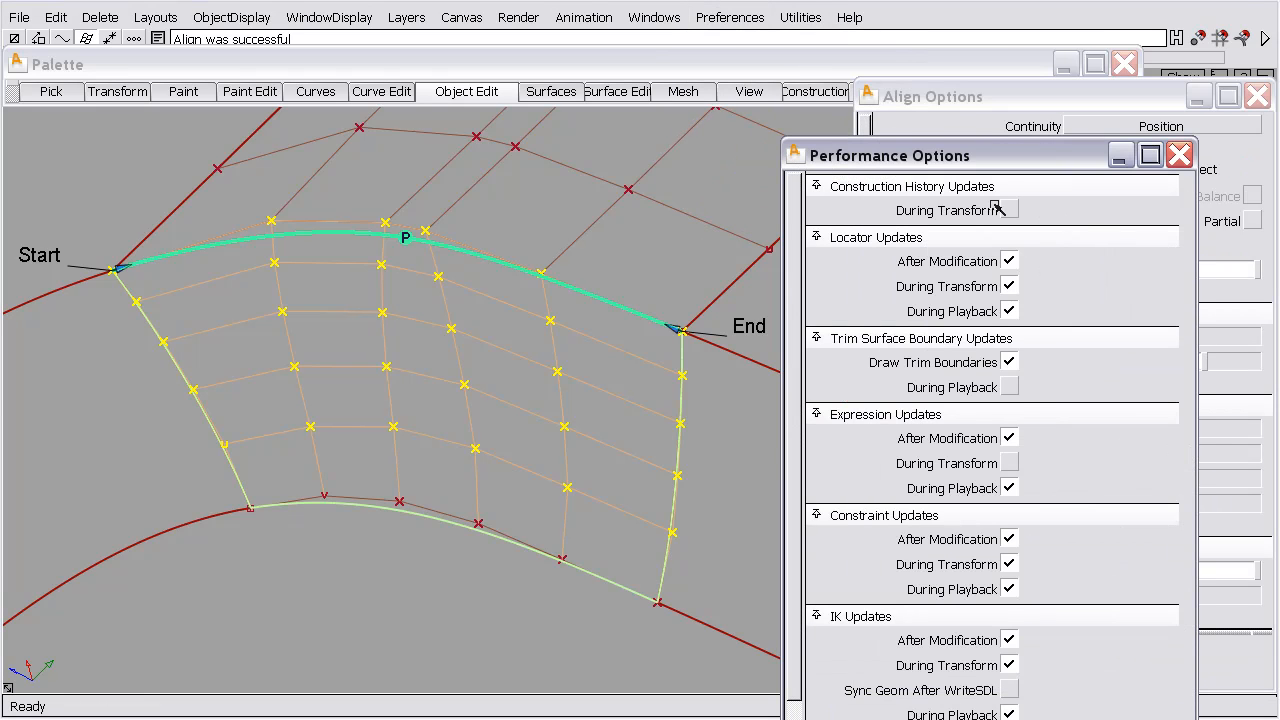
pyautogui.click(1179, 155)
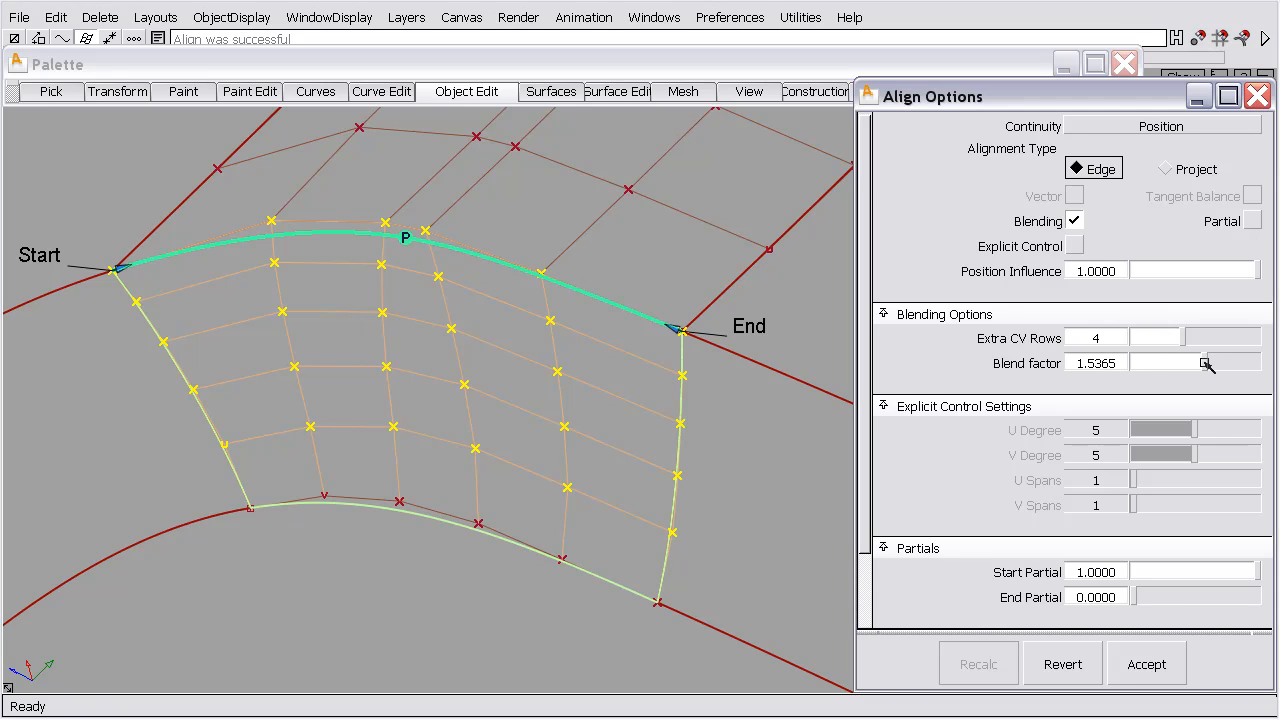
# Vary the Blend factor dynamically and finish with a value of 1
pyautogui.moveTo(1200, 363); pyautogui.dragTo(1204, 366)
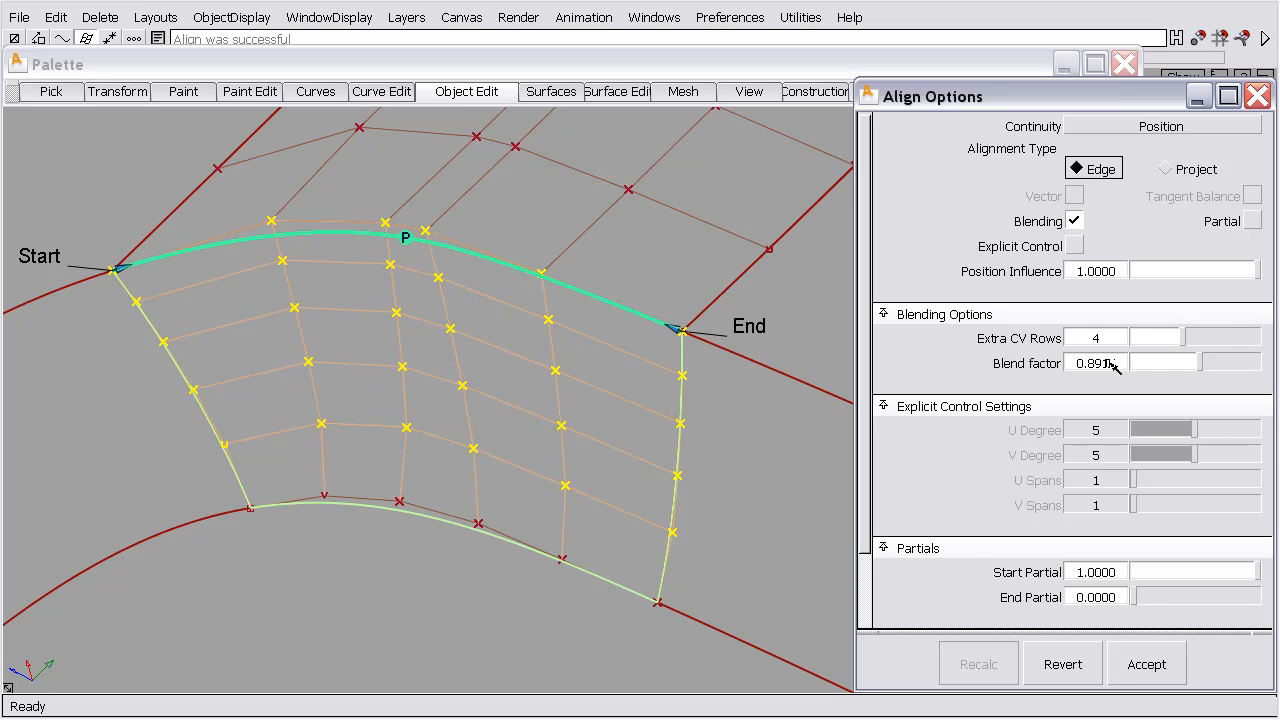
pyautogui.moveTo(1108, 365)
pyautogui.mouseDown()
pyautogui.moveTo(1083, 363)
pyautogui.moveTo(1127, 361)
pyautogui.moveTo(1094, 363)
pyautogui.moveTo(1110, 360)
pyautogui.mouseUp()
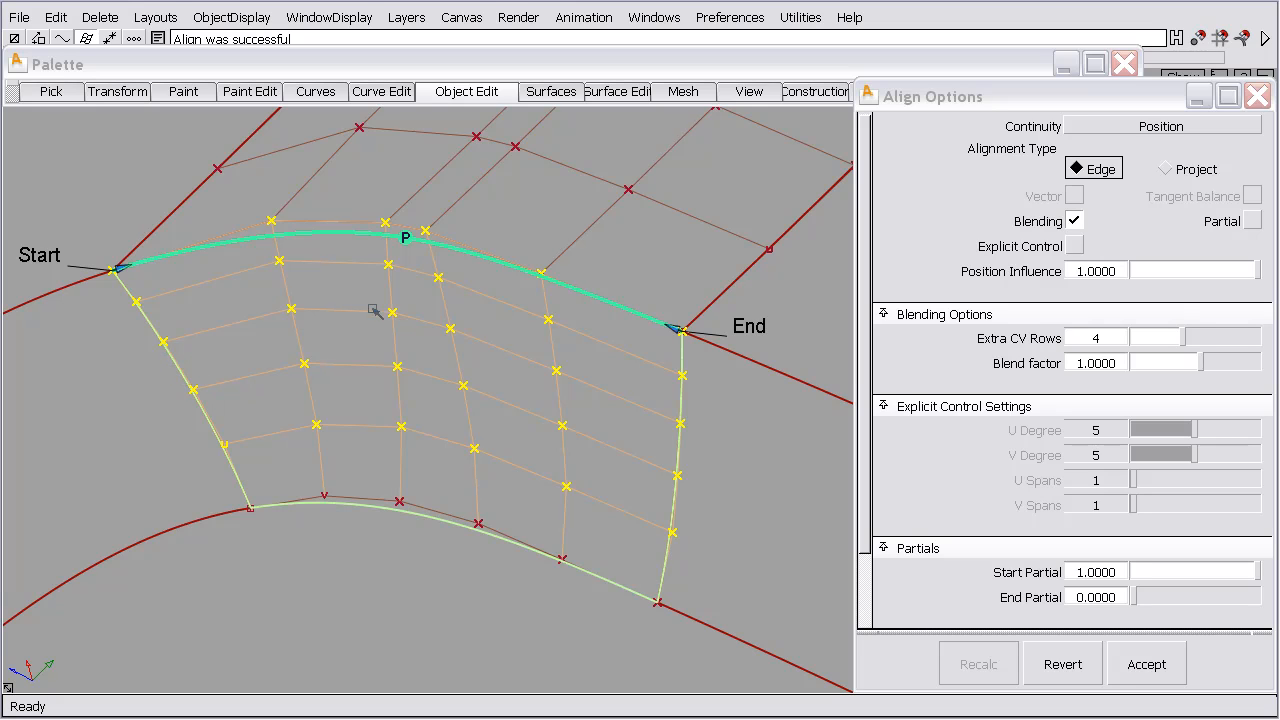
pyautogui.keyDown('alt'); pyautogui.keyDown('shift'); pyautogui.moveTo(374, 314); pyautogui.dragTo(365, 385); pyautogui.keyUp('shift'); pyautogui.keyUp('alt')
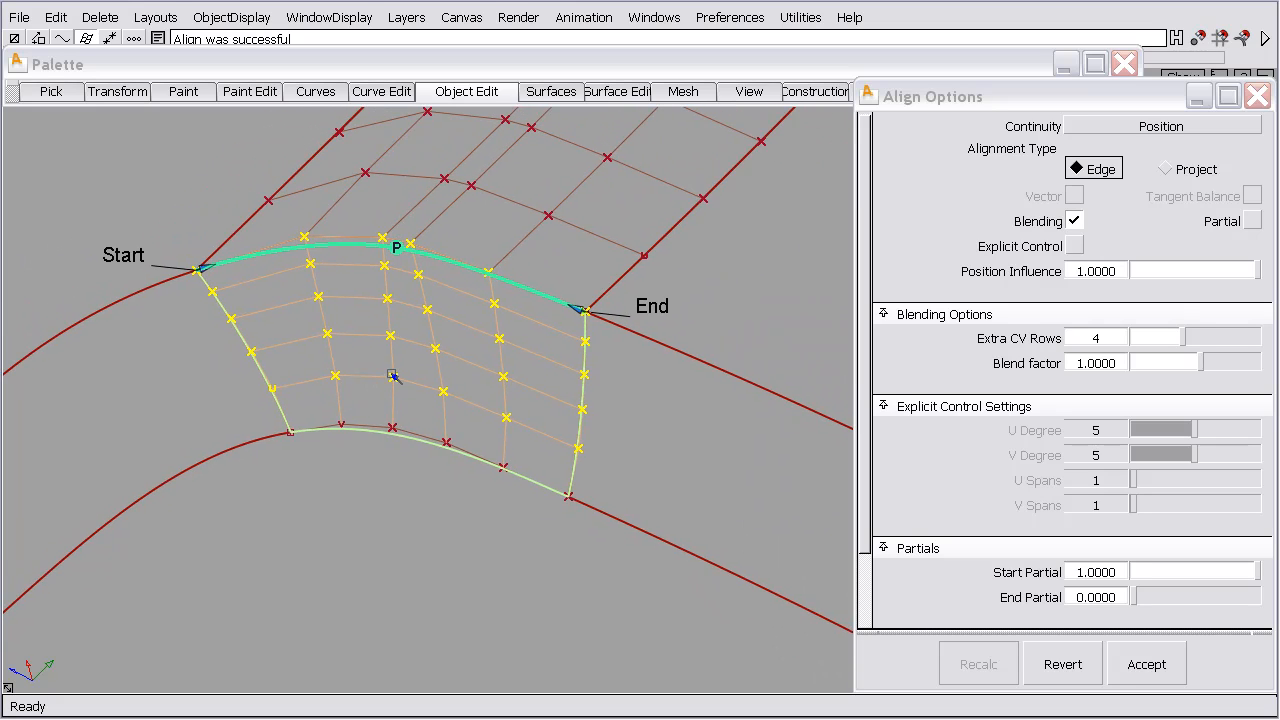
# Close the Align options and clear the surface selection
pyautogui.click(1146, 129)
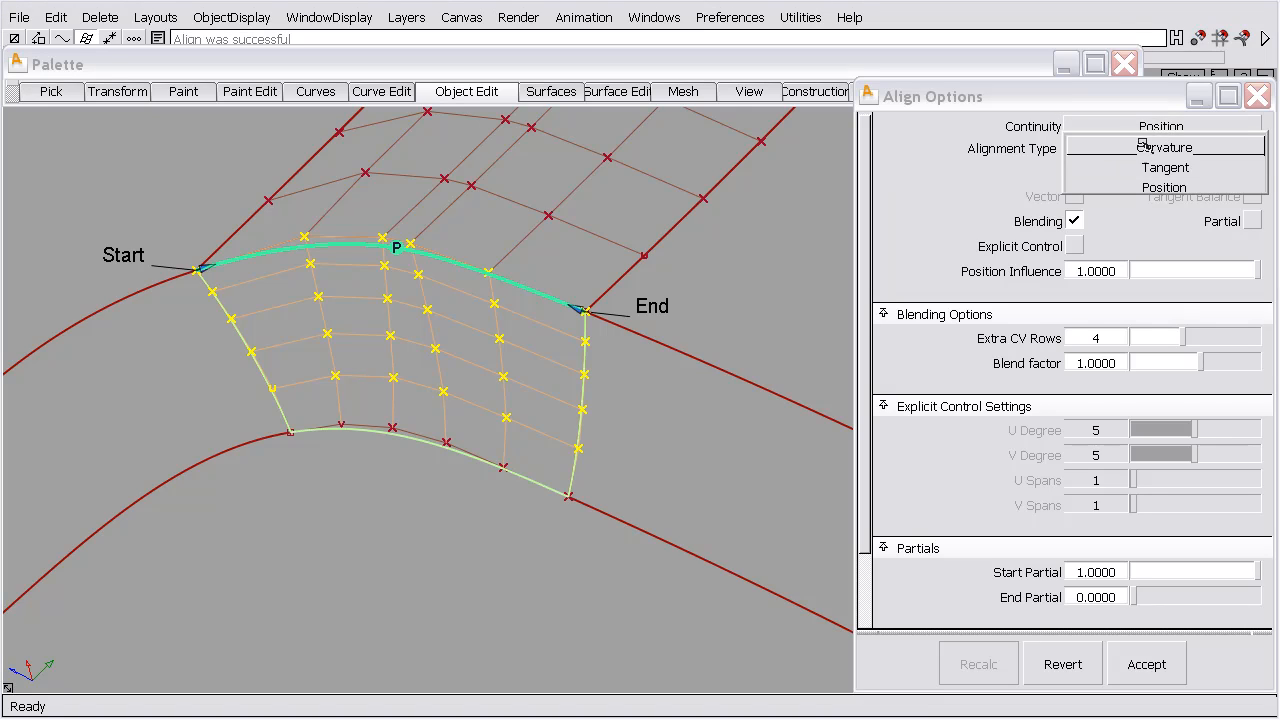
pyautogui.click(666, 162)
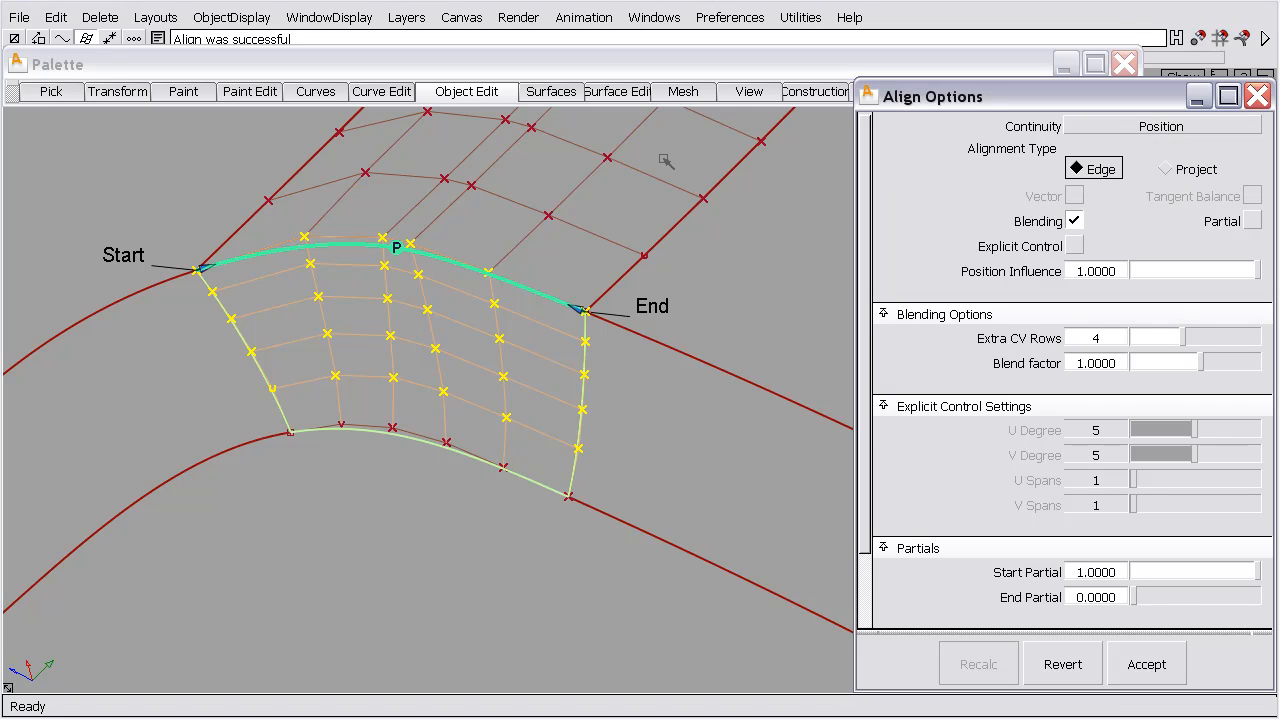
pyautogui.click(1255, 97)
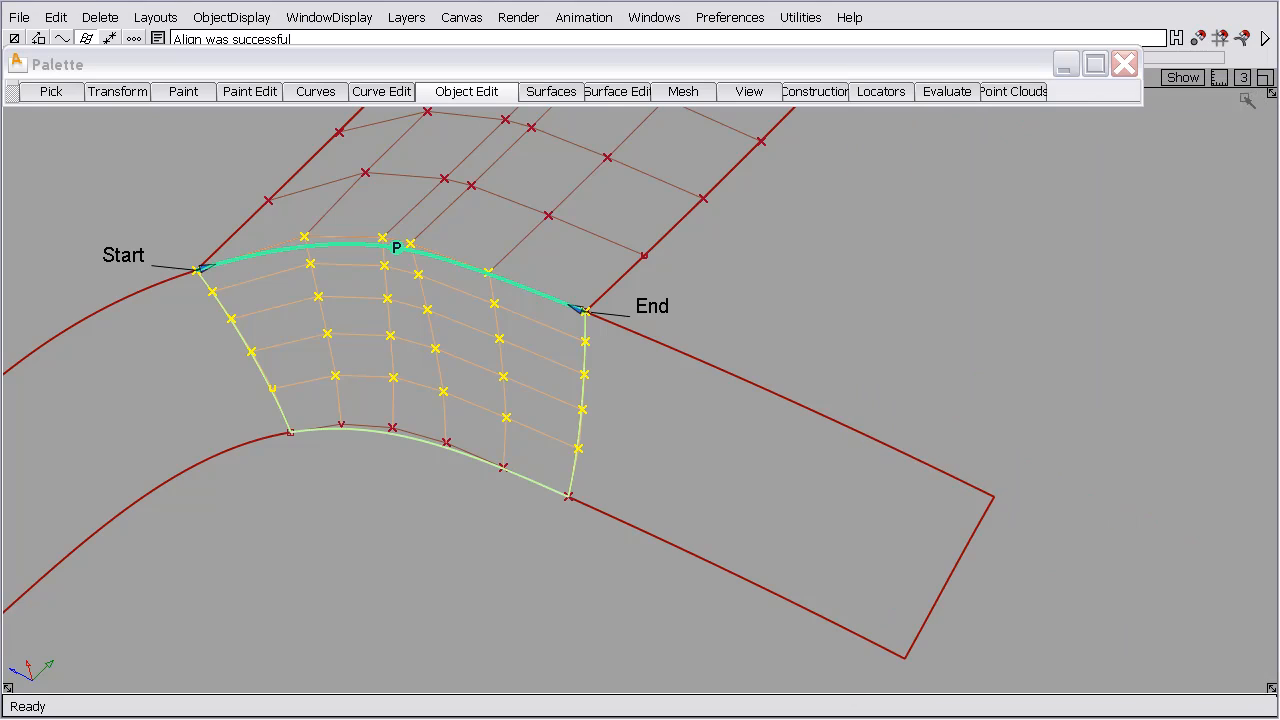
pyautogui.keyDown('ctrl'); pyautogui.keyDown('shift'); pyautogui.moveTo(882, 300); pyautogui.dragTo(876, 251); pyautogui.keyUp('shift'); pyautogui.keyUp('ctrl')
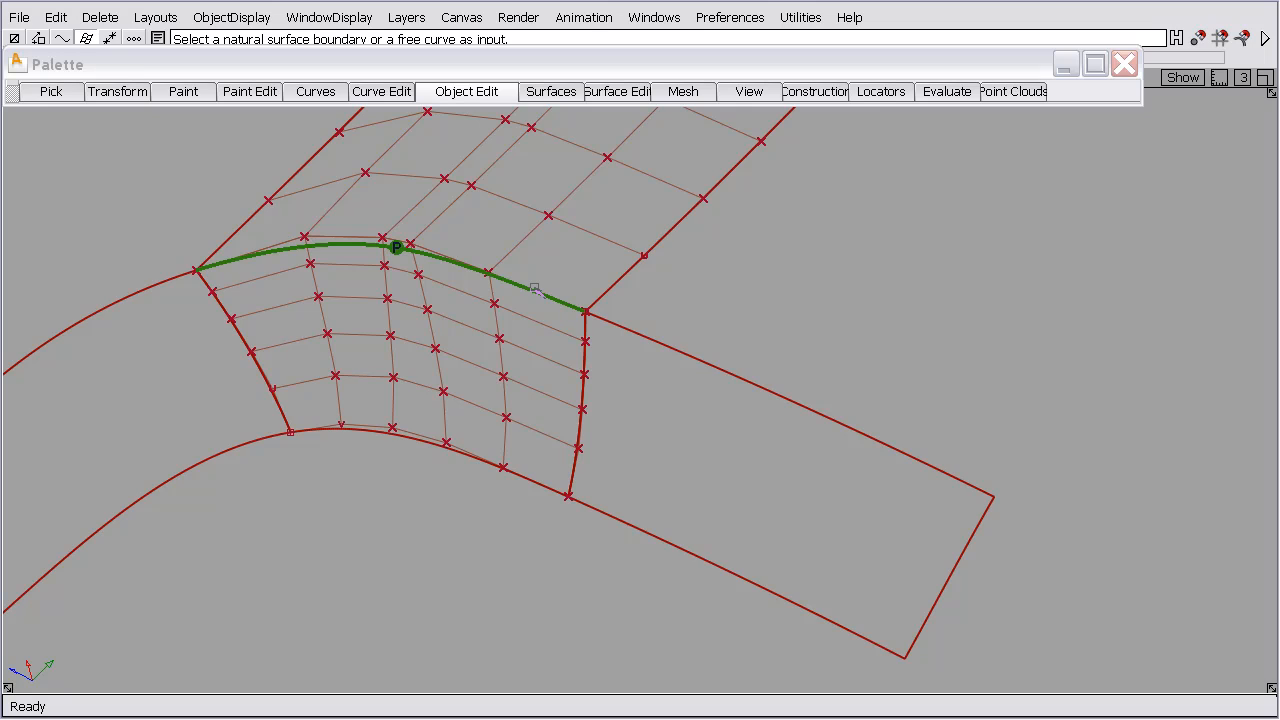
# Start a Surface Continuity check for Curvature Continuity with Show Edge Labels, Show Comb and Auto Scale enabled
pyautogui.click(936, 97)
pyautogui.moveTo(943, 114)
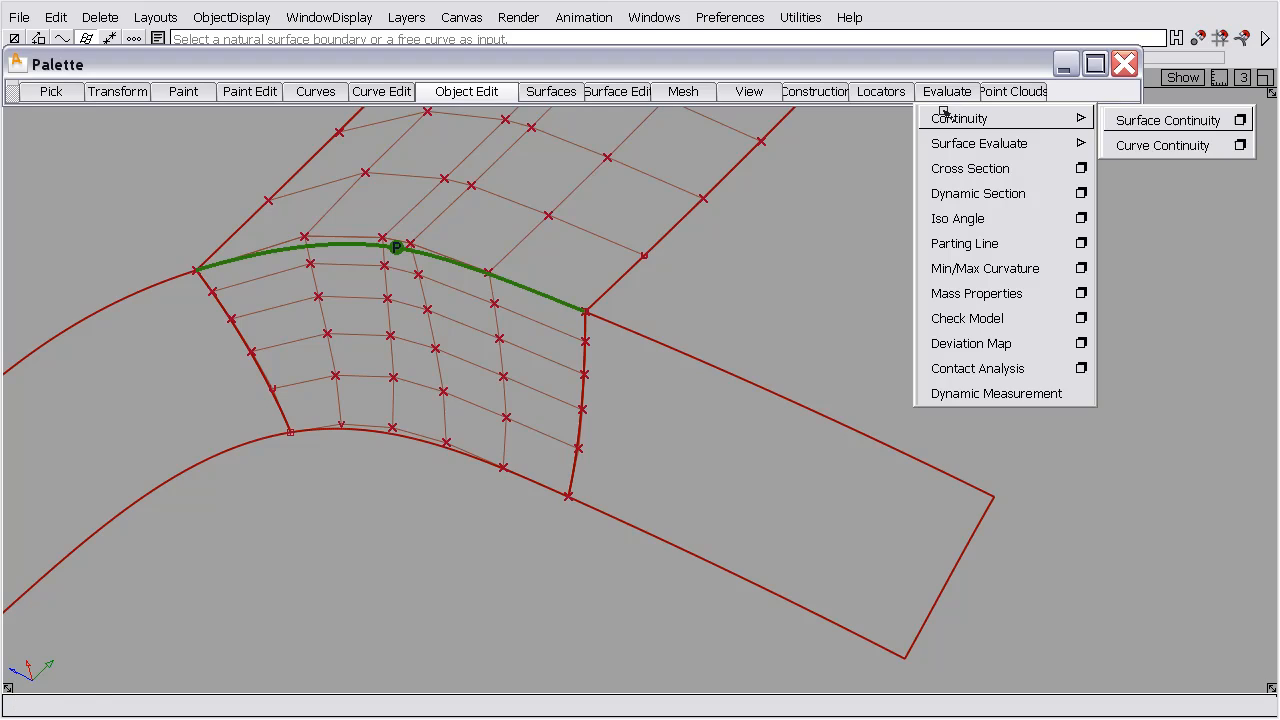
pyautogui.click(1160, 122)
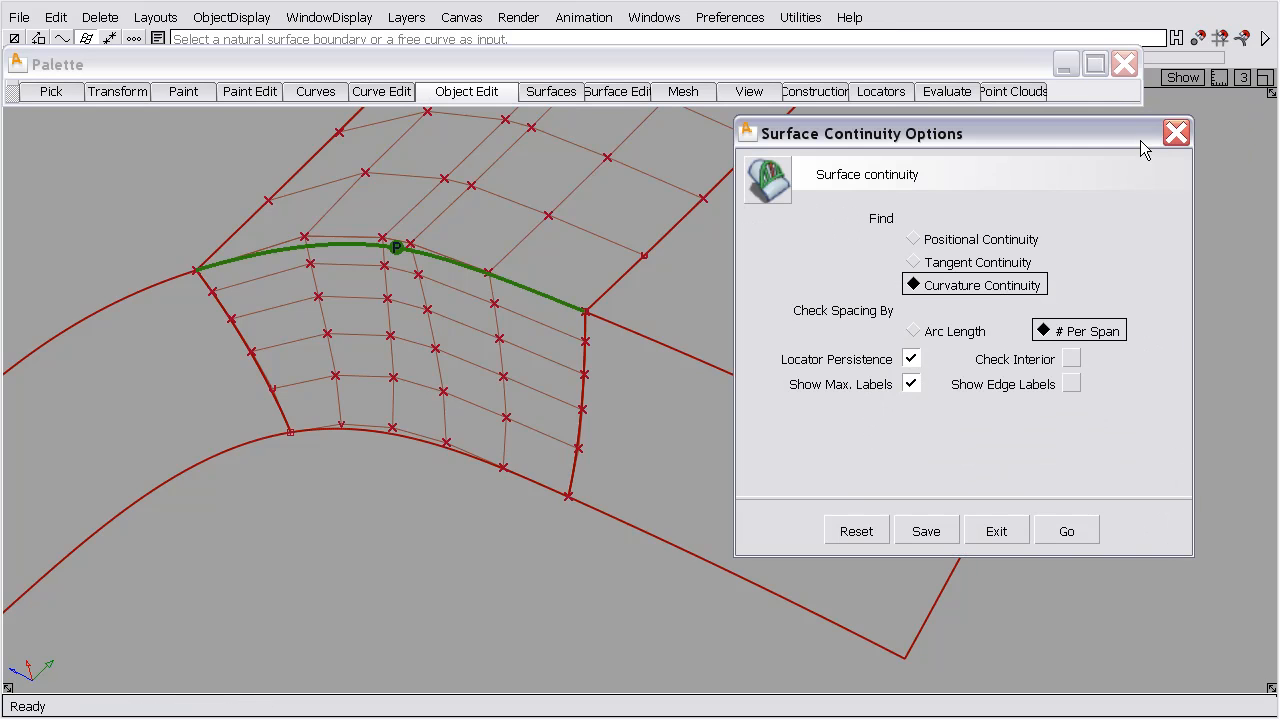
pyautogui.click(1071, 384)
pyautogui.click(911, 408)
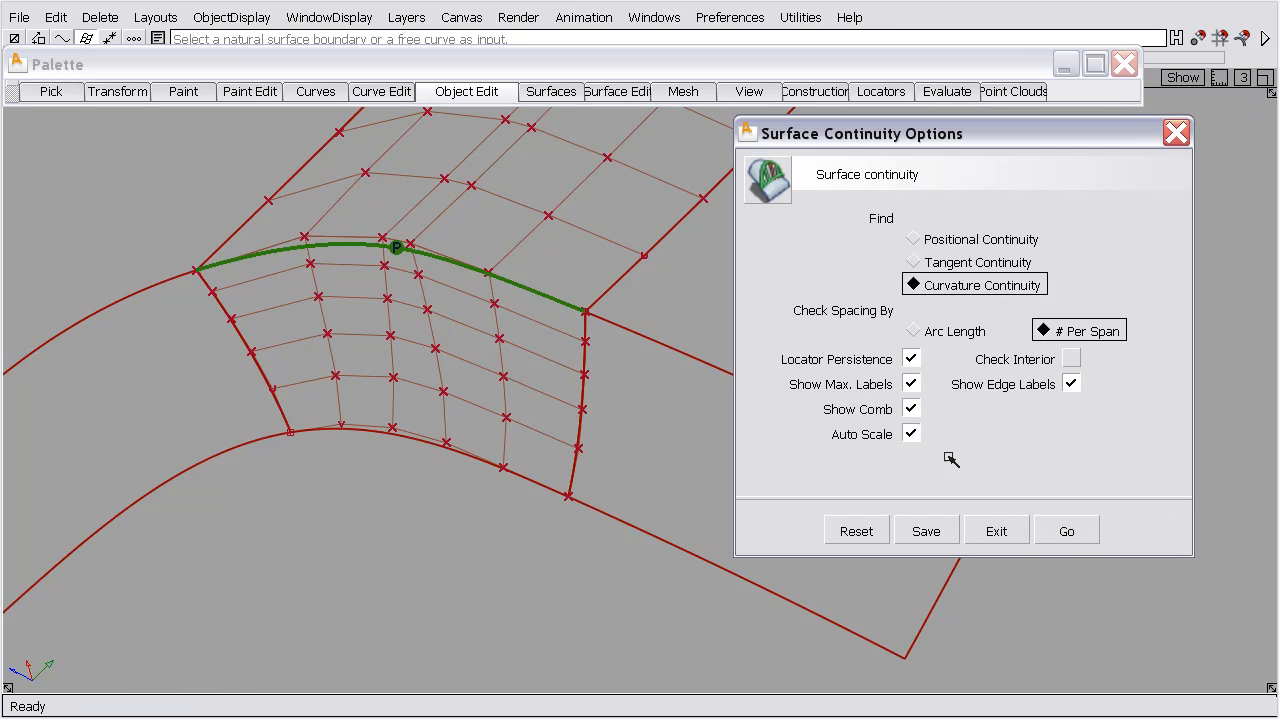
pyautogui.click(914, 433)
pyautogui.click(1066, 527)
# Add the patch's two end boundaries to the surface continuity check and examine their deviations
pyautogui.click(583, 392)
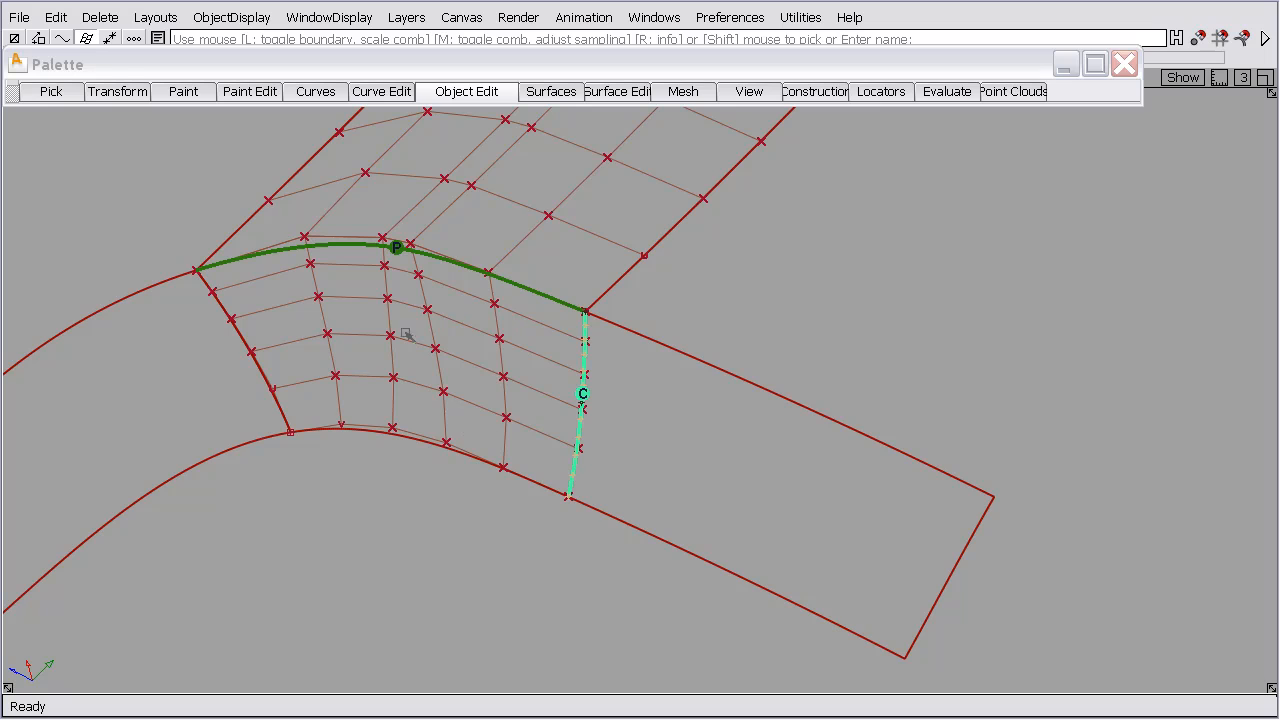
pyautogui.click(268, 374)
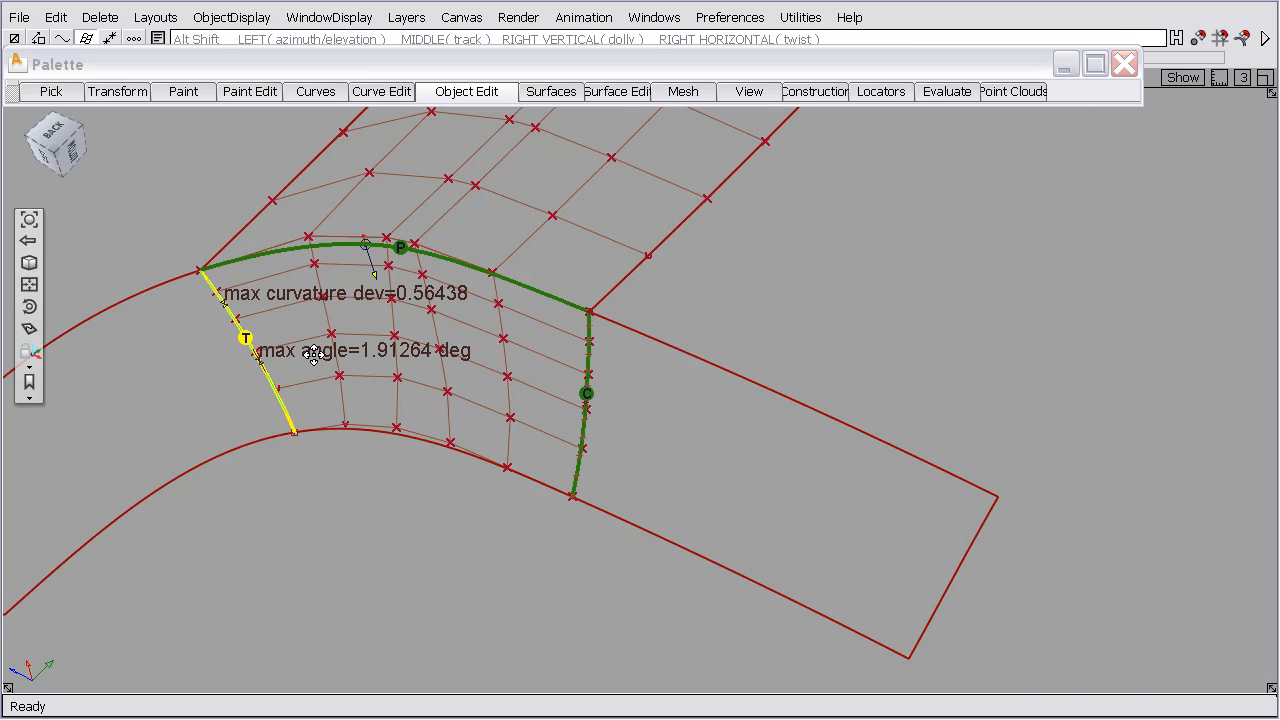
pyautogui.keyDown('alt'); pyautogui.keyDown('shift'); pyautogui.moveTo(270, 373); pyautogui.dragTo(650, 330); pyautogui.keyUp('shift'); pyautogui.keyUp('alt')
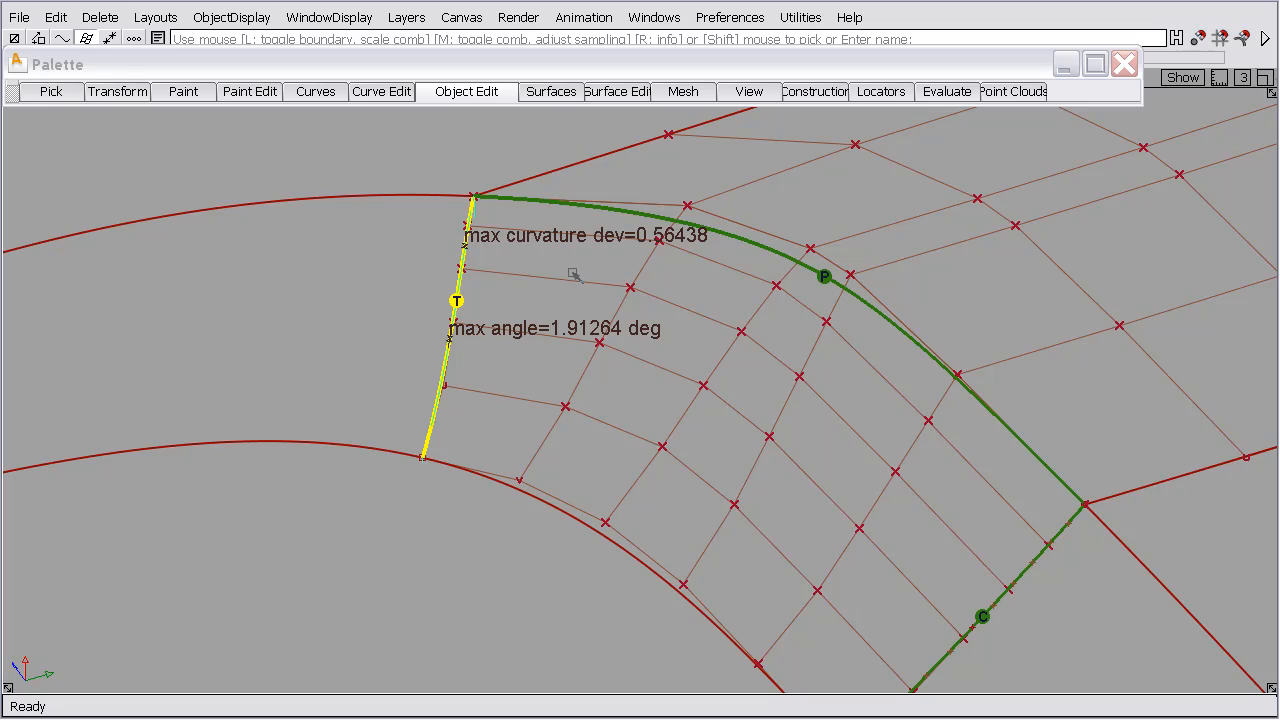
# Align the patch edge square#20.V=0 to the adjoining surface's edge, accepting removal of the patch's construction history
pyautogui.click(478, 94)
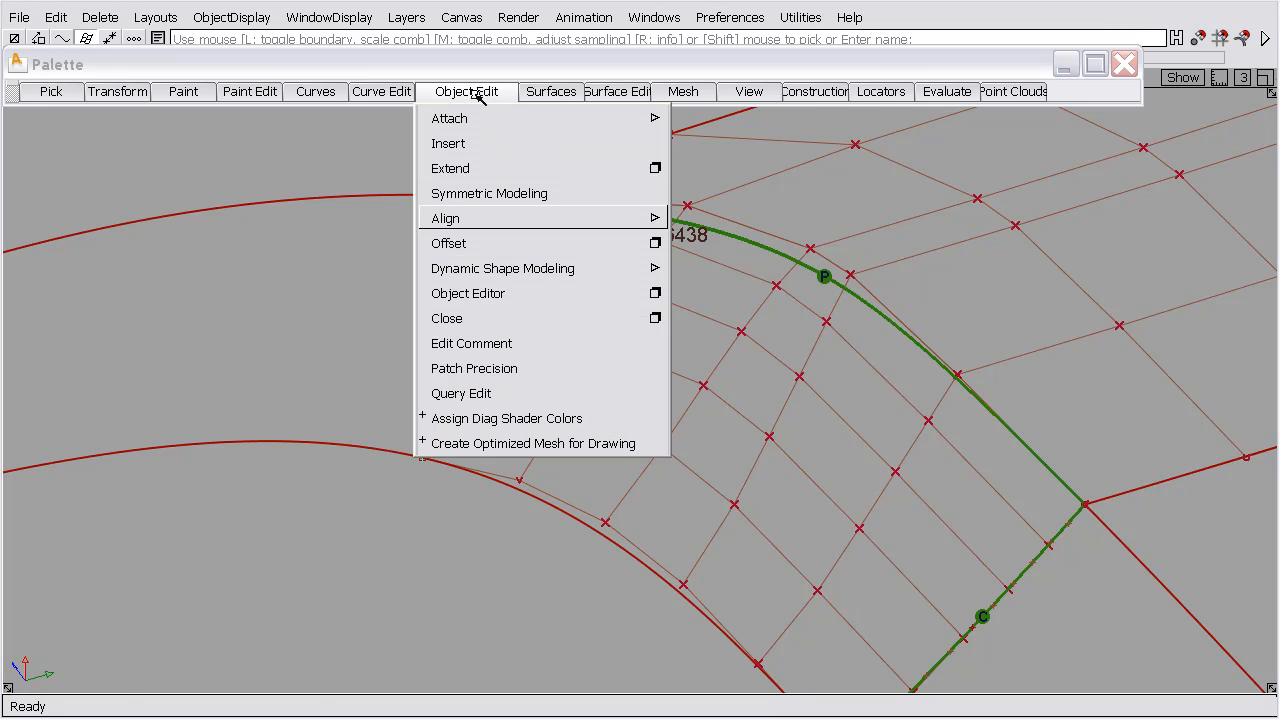
pyautogui.moveTo(603, 217)
pyautogui.click(718, 221)
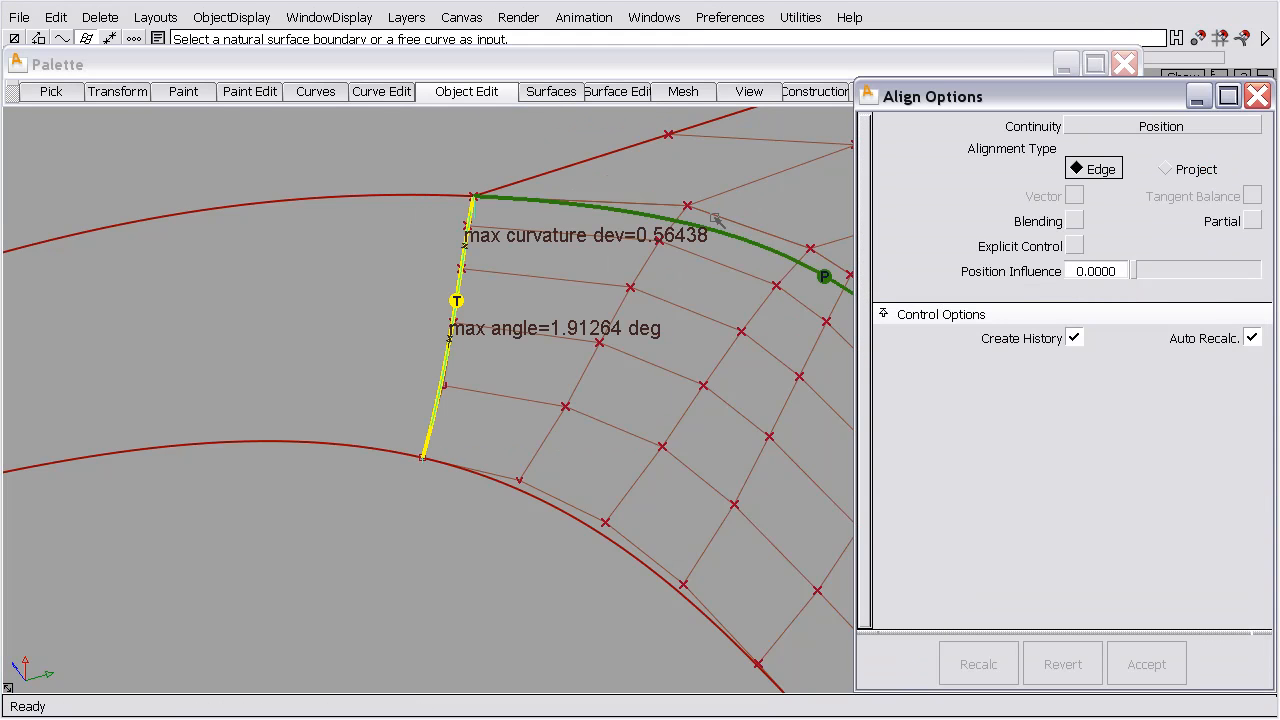
pyautogui.click(459, 285)
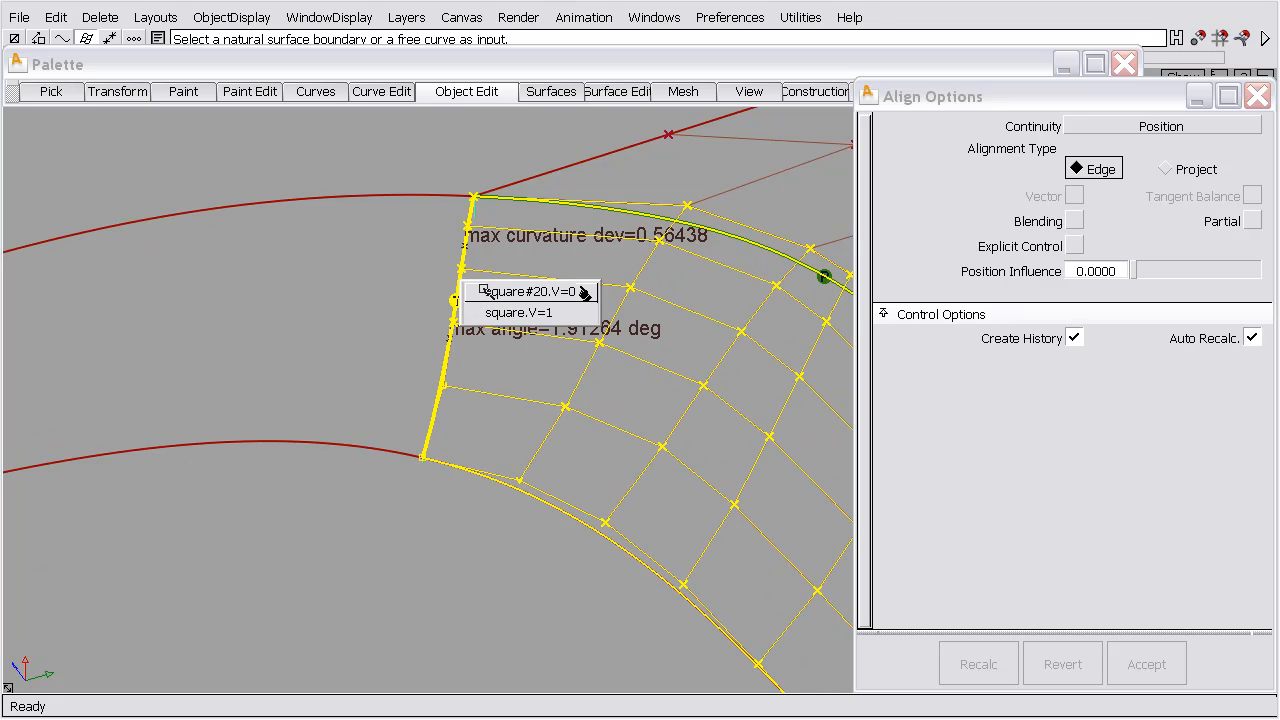
pyautogui.click(484, 290)
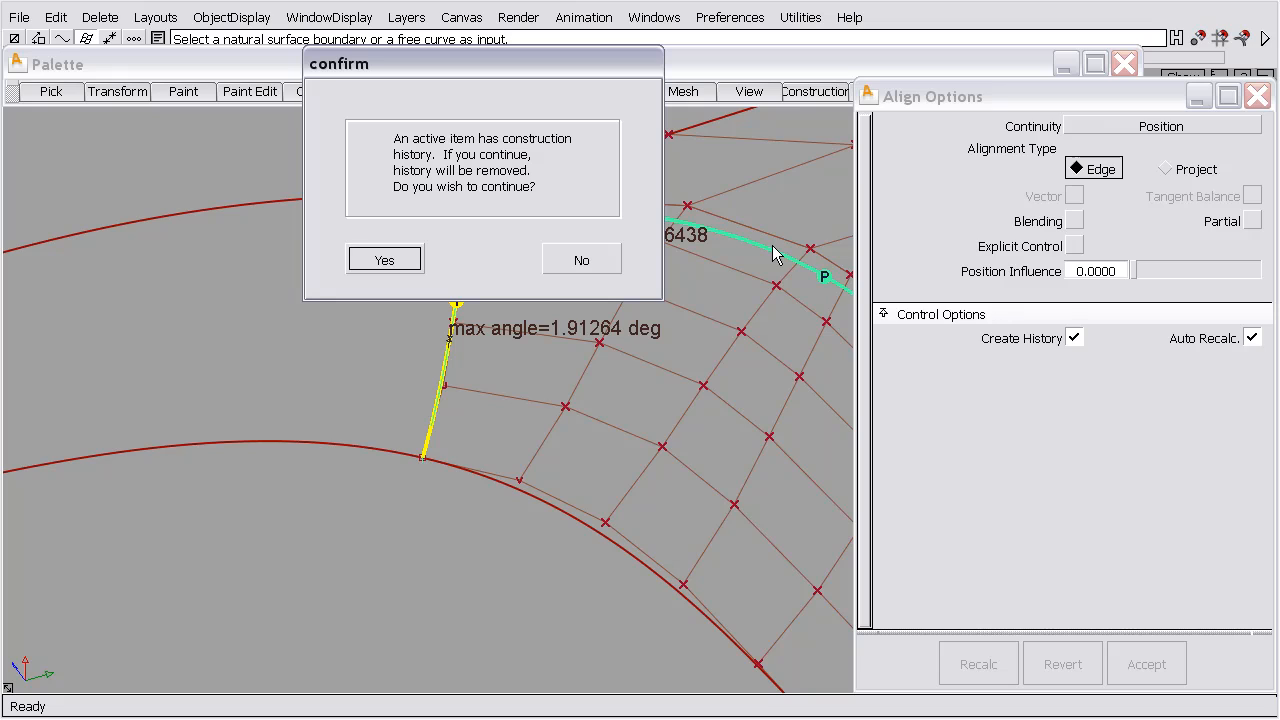
pyautogui.click(385, 260)
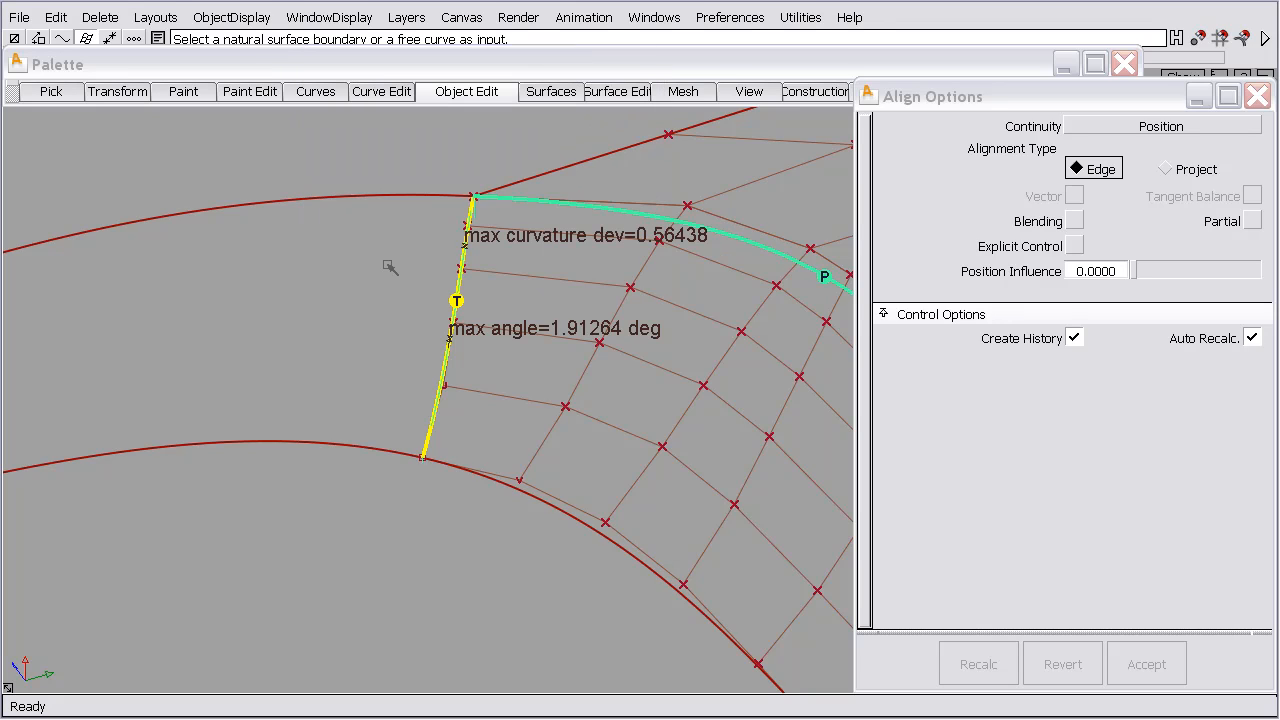
pyautogui.click(464, 263)
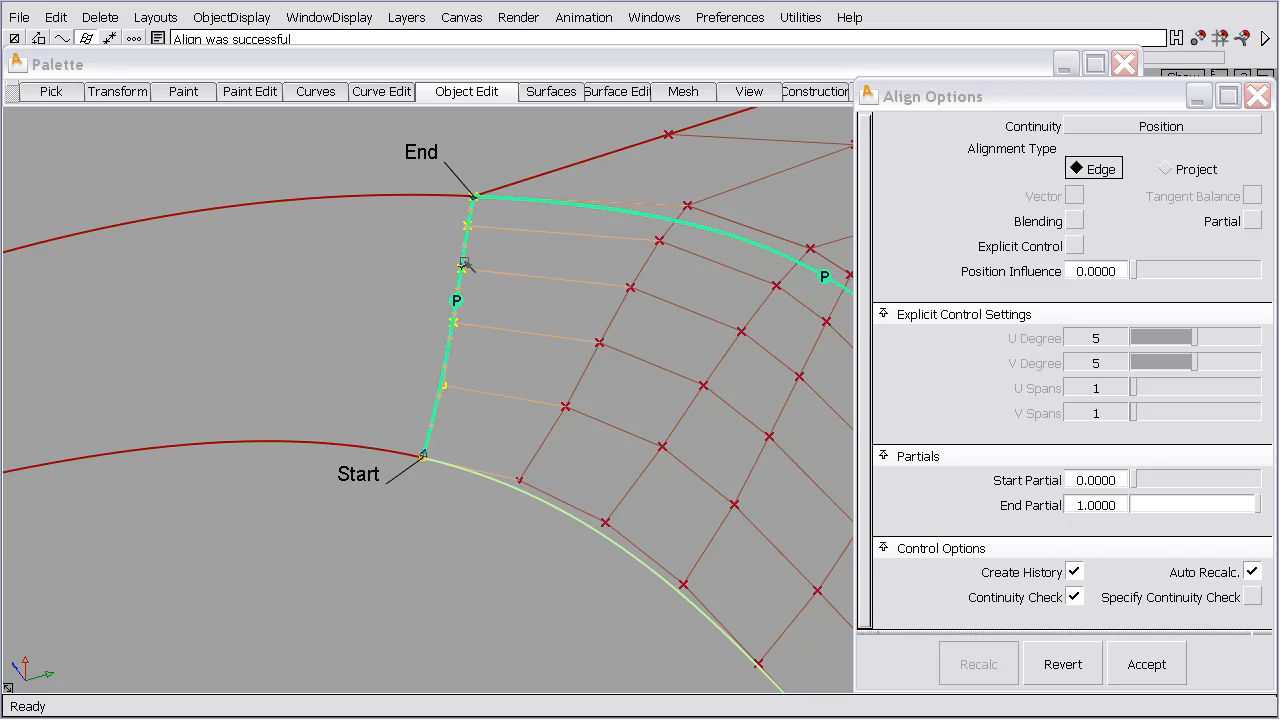
# Specify a Curvature continuity check for the alignment and collapse the Explicit Control Settings and Partials sections
pyautogui.click(1252, 597)
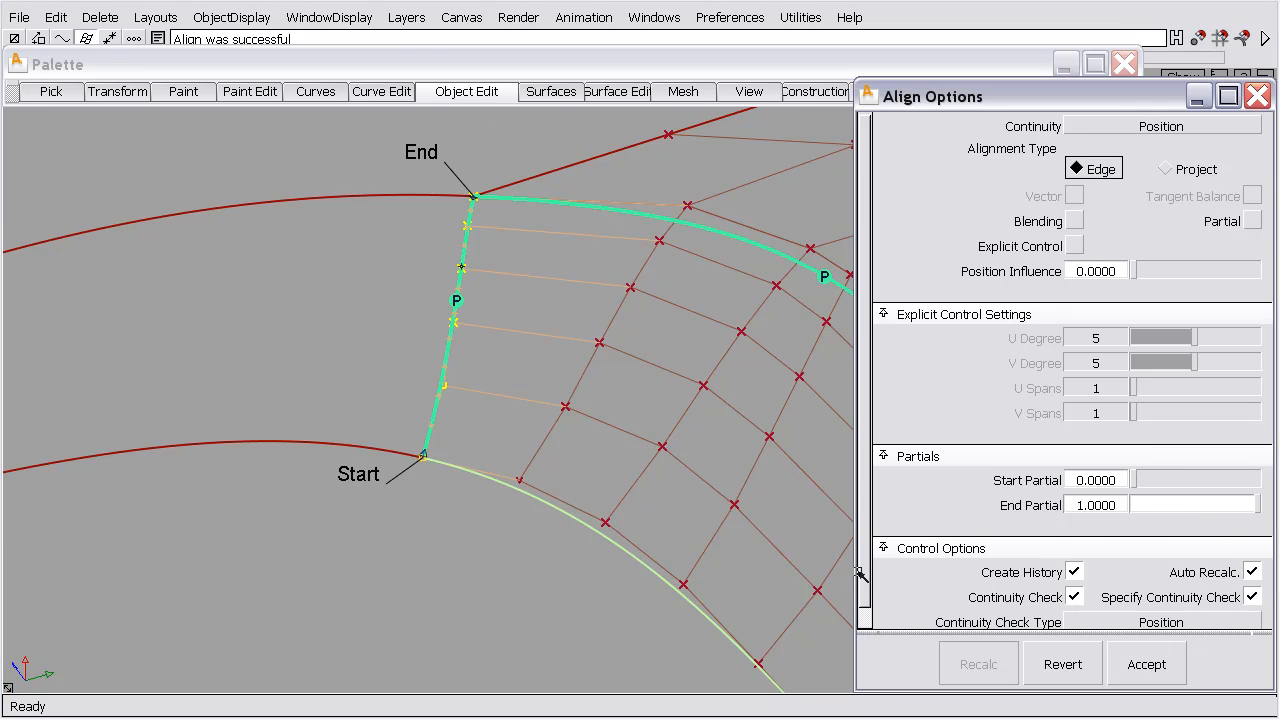
pyautogui.moveTo(862, 568); pyautogui.dragTo(862, 596)
pyautogui.click(1134, 602)
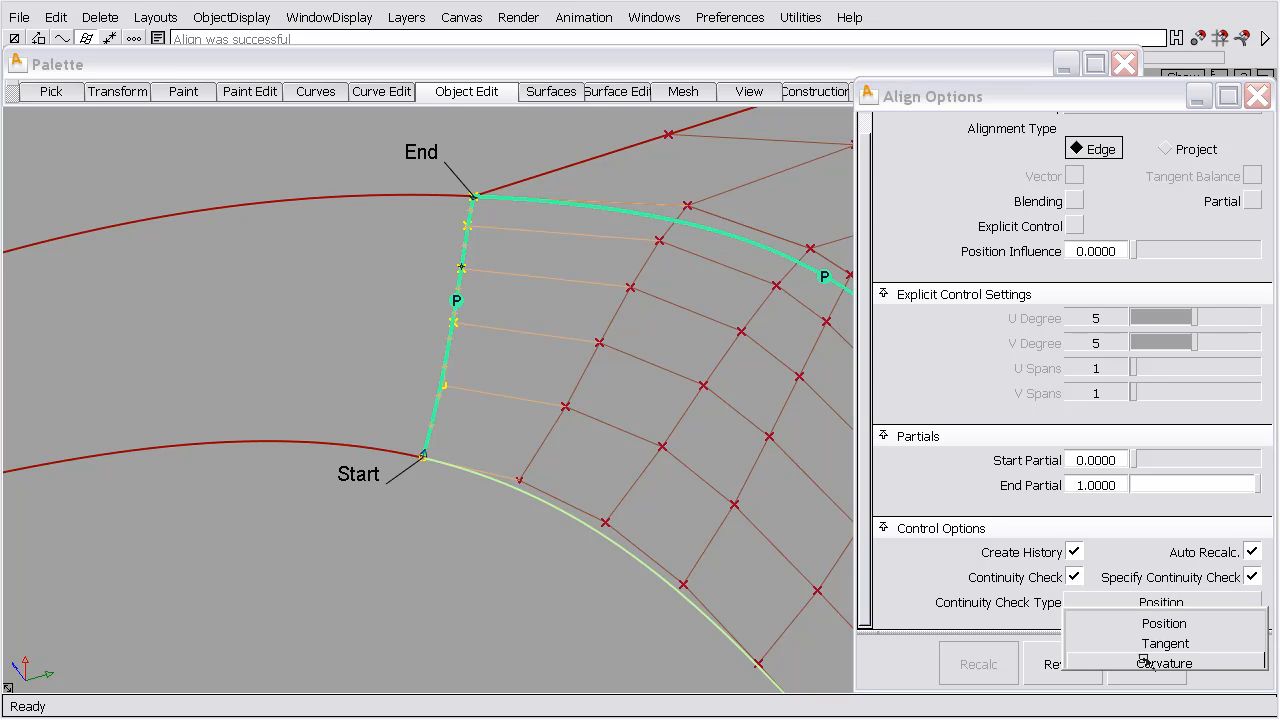
pyautogui.click(1147, 658)
pyautogui.moveTo(554, 347)
pyautogui.keyDown('alt'); pyautogui.keyDown('shift'); pyautogui.mouseDown()
pyautogui.moveTo(354, 323)
pyautogui.moveTo(537, 351)
pyautogui.moveTo(533, 341)
pyautogui.mouseUp(); pyautogui.keyUp('shift'); pyautogui.keyUp('alt')
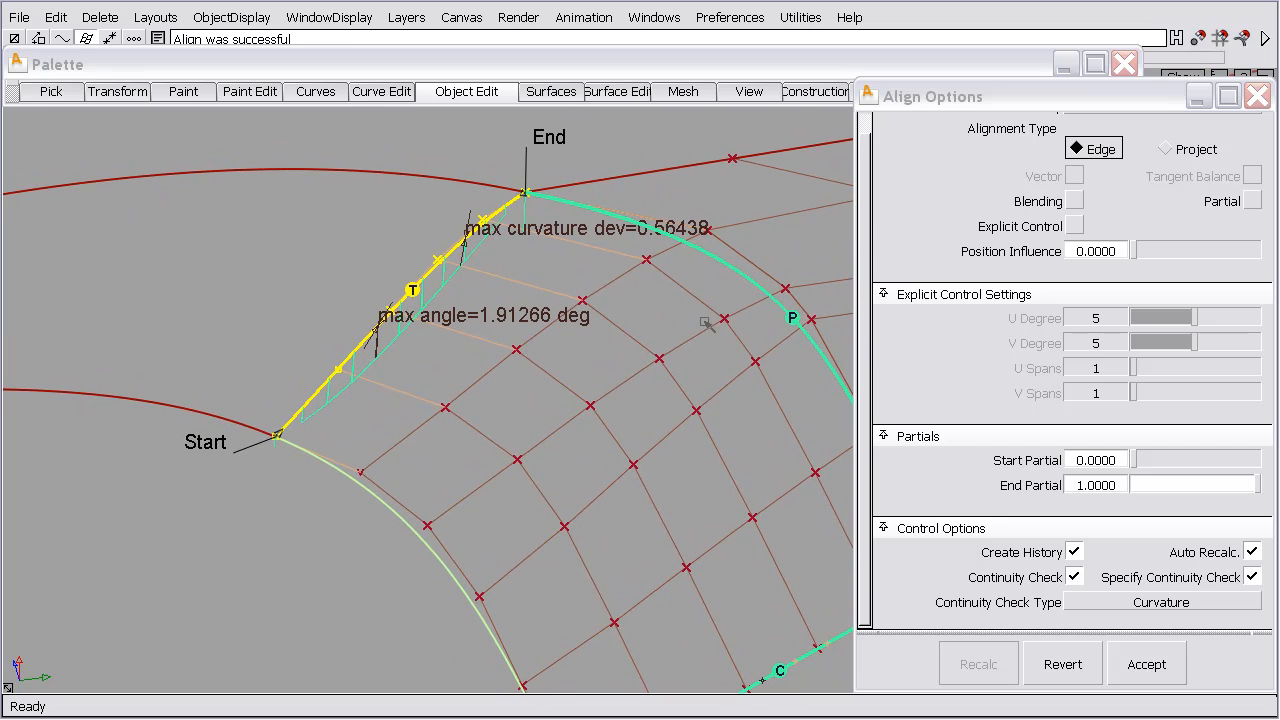
pyautogui.click(958, 293)
pyautogui.click(917, 339)
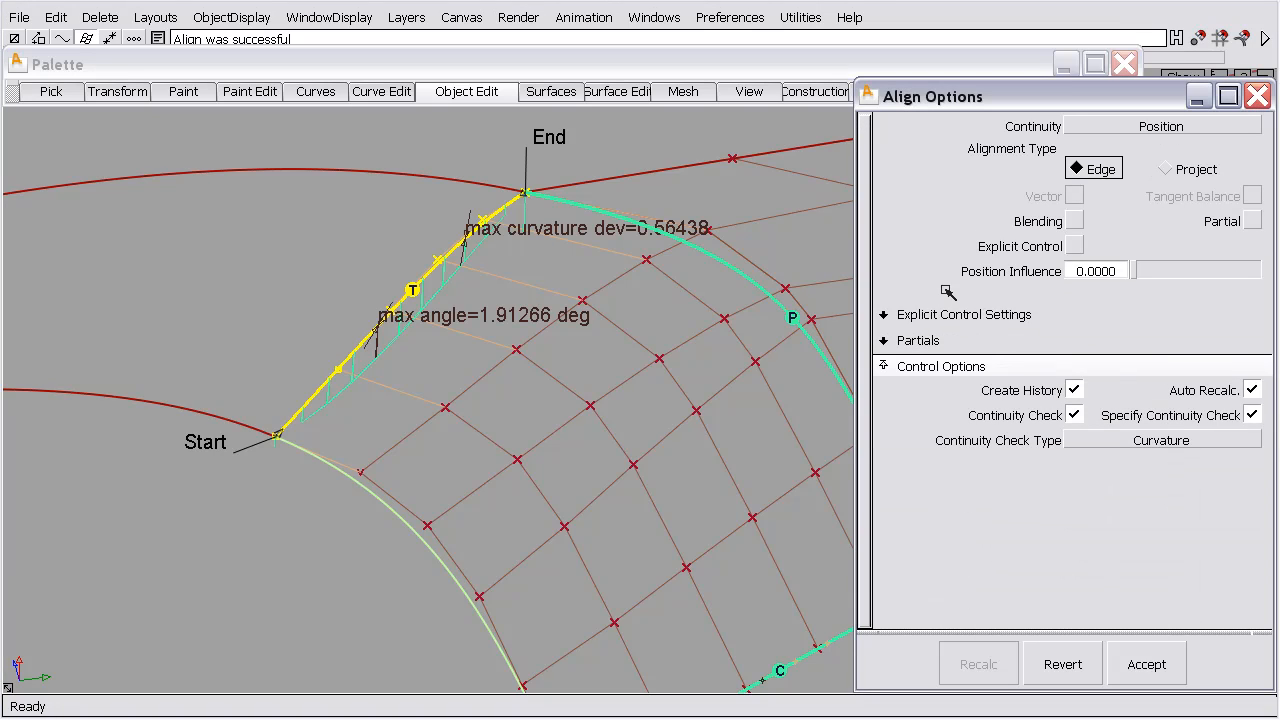
# Try Tangent continuity for the alignment and finish with Continuity set to Curvature
pyautogui.click(1160, 127)
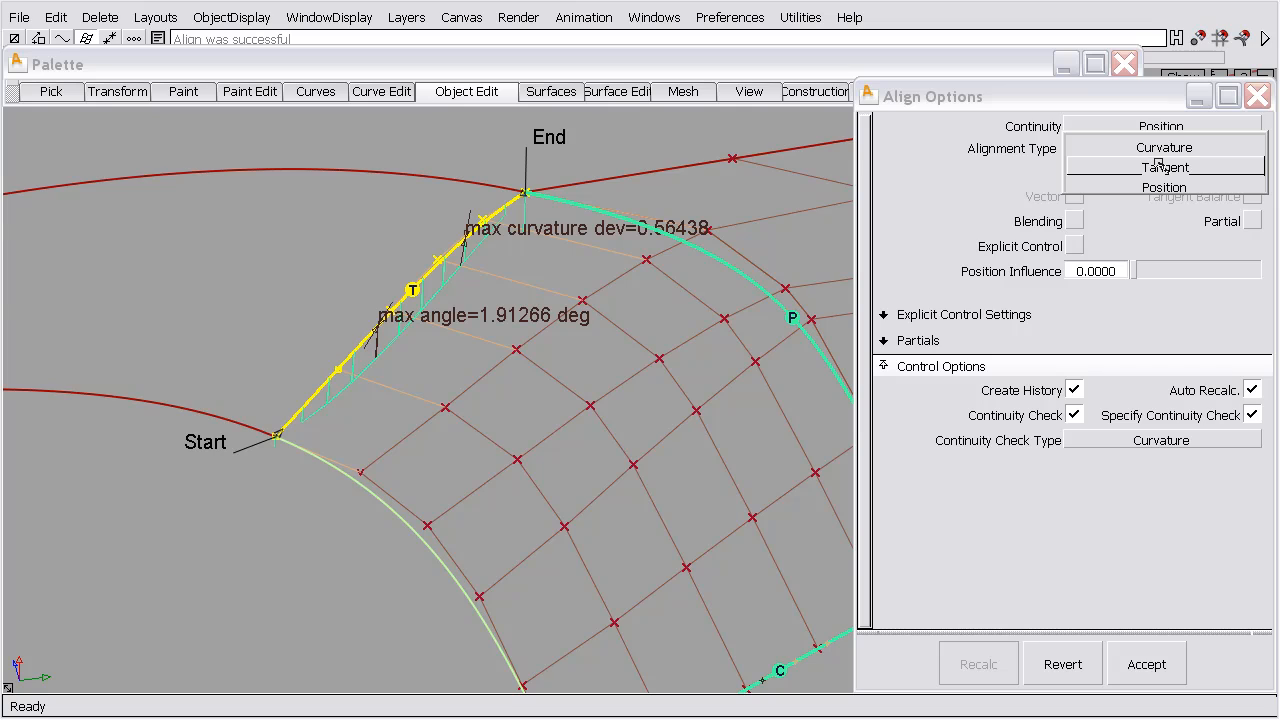
pyautogui.click(1158, 166)
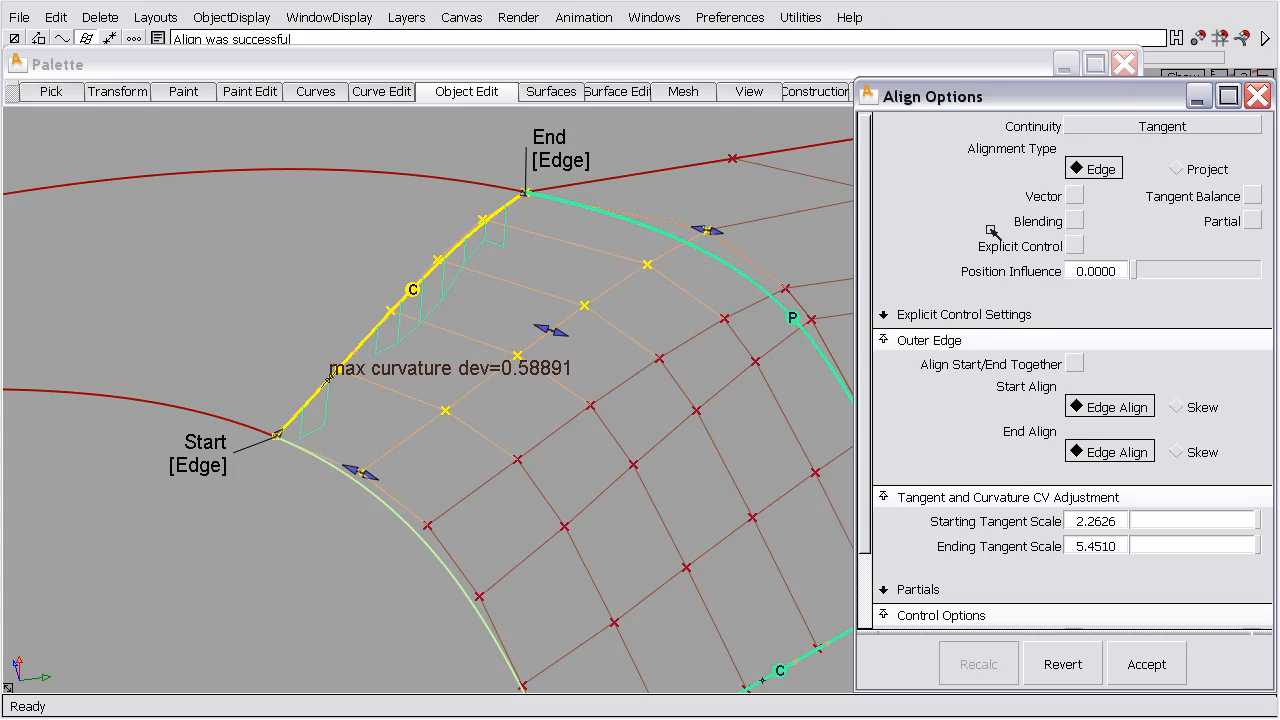
pyautogui.click(1162, 127)
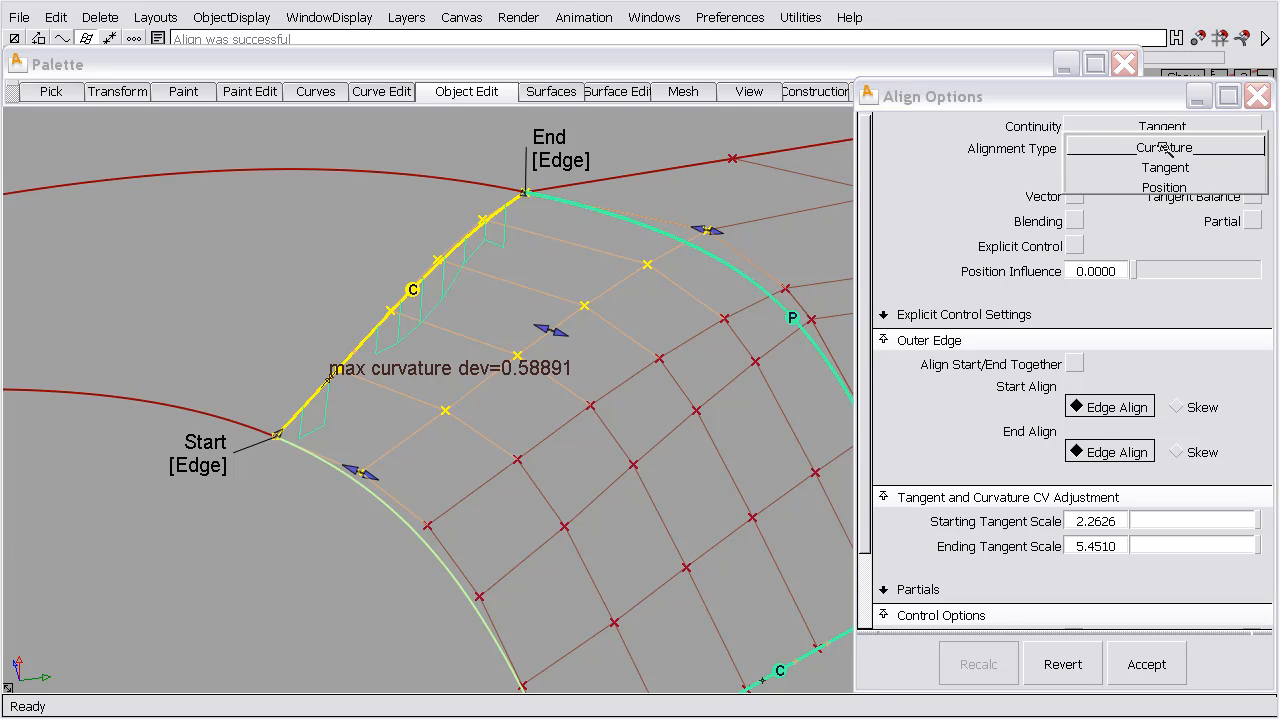
pyautogui.click(1163, 148)
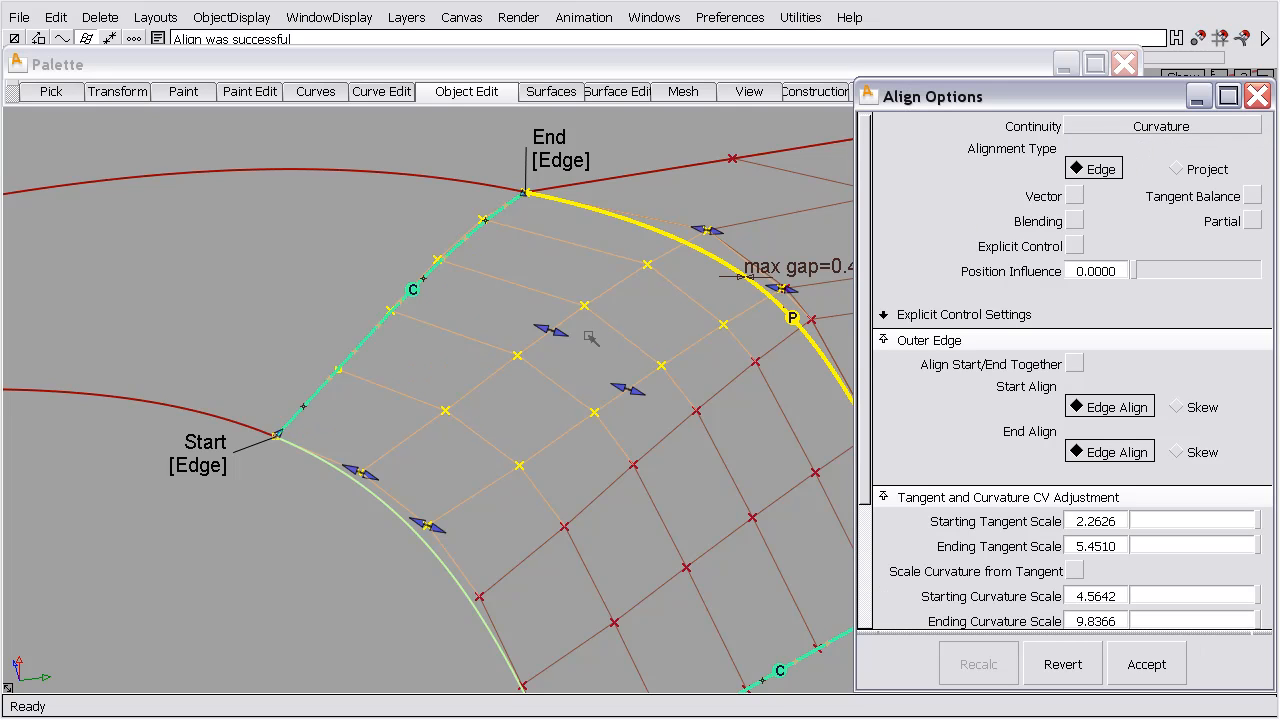
# Examine up close the positional gap along the patch's side boundary with the neighbouring surface
pyautogui.keyDown('alt'); pyautogui.keyDown('shift'); pyautogui.moveTo(542, 293); pyautogui.dragTo(523, 290, button='middle'); pyautogui.keyUp('shift'); pyautogui.keyUp('alt')
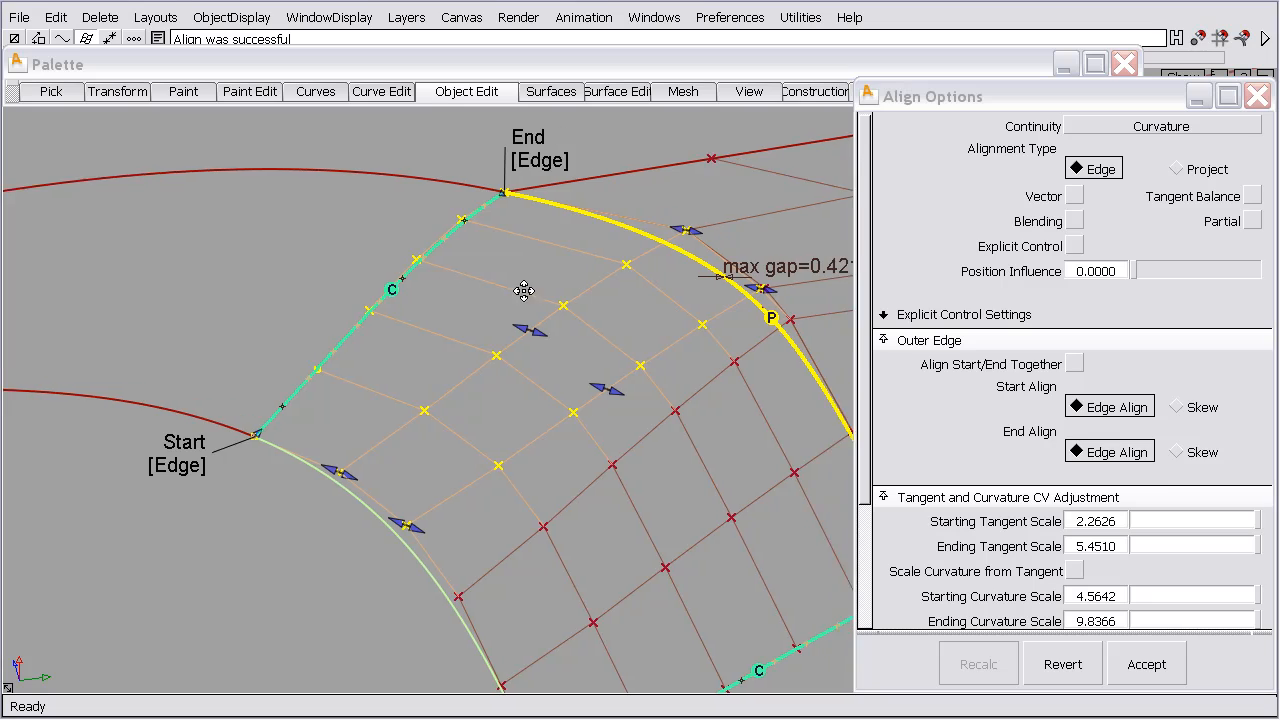
pyautogui.keyDown('alt'); pyautogui.keyDown('shift'); pyautogui.moveTo(523, 290); pyautogui.dragTo(608, 338); pyautogui.keyUp('shift'); pyautogui.keyUp('alt')
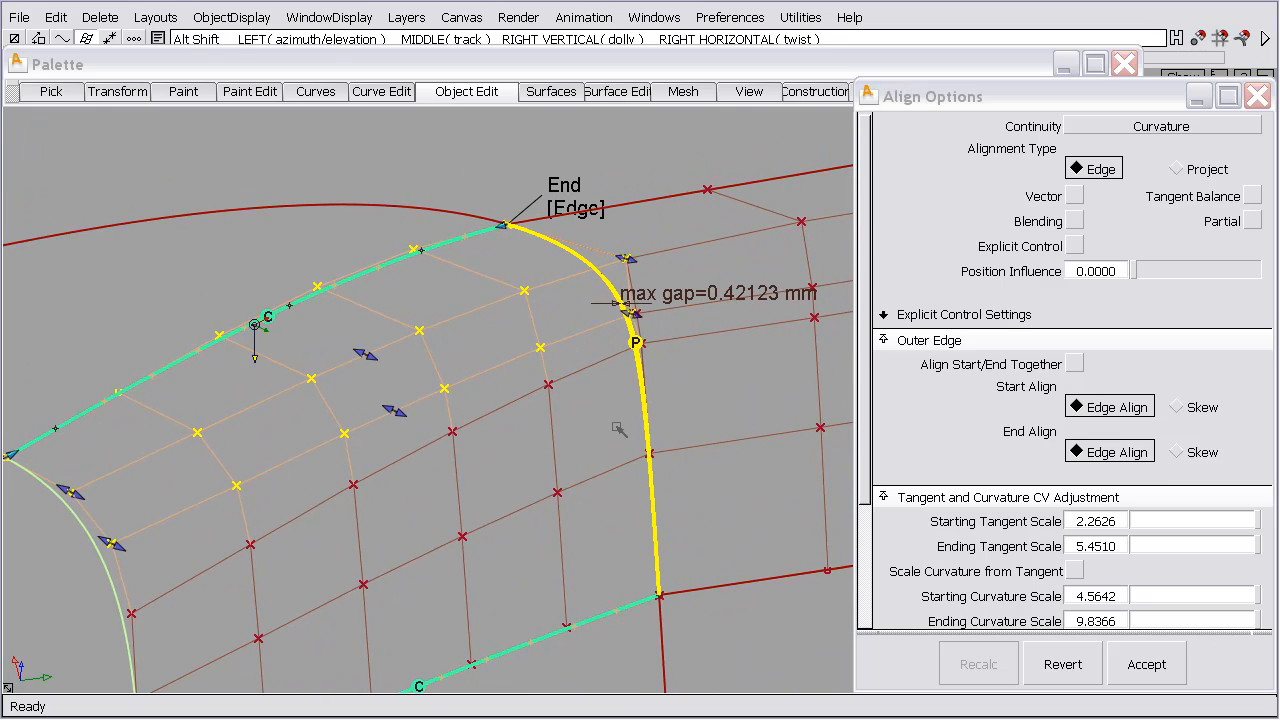
pyautogui.keyDown('alt'); pyautogui.keyDown('shift'); pyautogui.moveTo(617, 429); pyautogui.dragTo(589, 414); pyautogui.keyUp('shift'); pyautogui.keyUp('alt')
pyautogui.keyDown('alt'); pyautogui.keyDown('shift'); pyautogui.moveTo(589, 414); pyautogui.dragTo(521, 363, button='middle'); pyautogui.keyUp('shift'); pyautogui.keyUp('alt')
pyautogui.keyDown('alt'); pyautogui.keyDown('shift'); pyautogui.moveTo(521, 363); pyautogui.dragTo(637, 309, button='right'); pyautogui.keyUp('shift'); pyautogui.keyUp('alt')
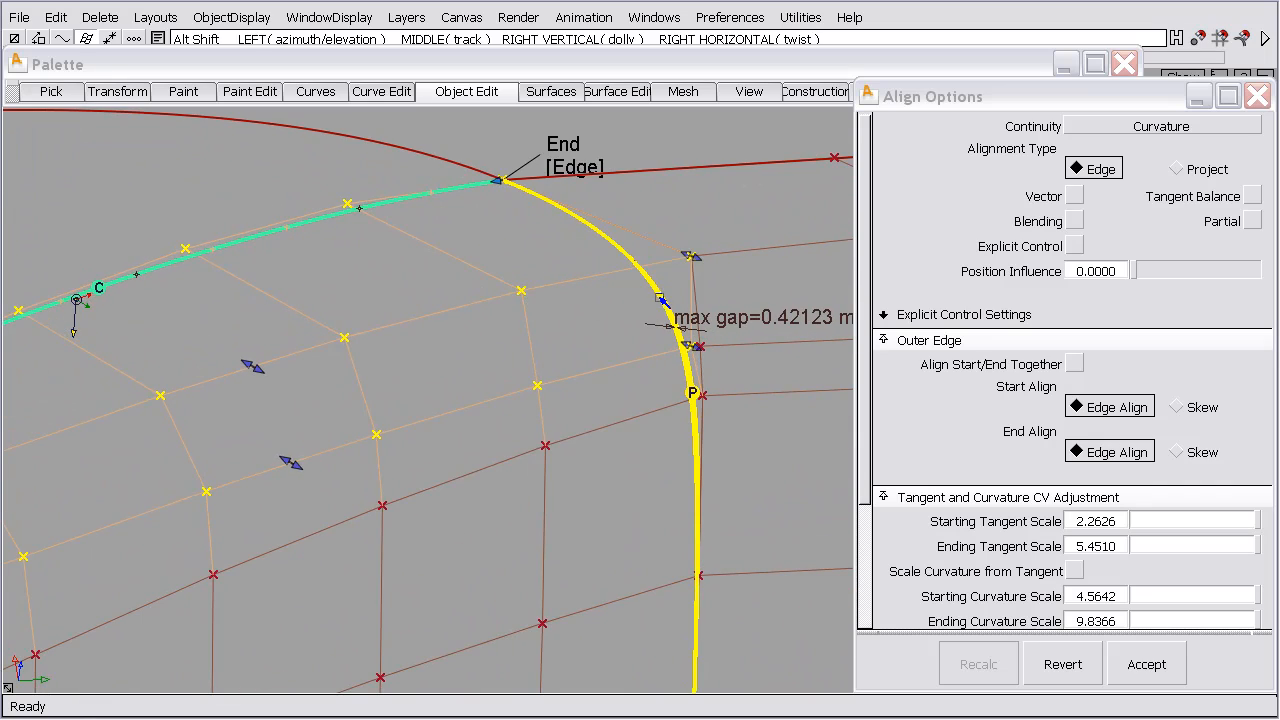
pyautogui.keyDown('alt'); pyautogui.keyDown('shift'); pyautogui.moveTo(660, 298); pyautogui.dragTo(471, 314, button='middle'); pyautogui.keyUp('shift'); pyautogui.keyUp('alt')
pyautogui.keyDown('alt'); pyautogui.keyDown('shift'); pyautogui.moveTo(609, 386); pyautogui.dragTo(609, 286, button='right'); pyautogui.keyUp('shift'); pyautogui.keyUp('alt')
pyautogui.keyDown('alt'); pyautogui.keyDown('shift'); pyautogui.moveTo(609, 286); pyautogui.dragTo(586, 326); pyautogui.keyUp('shift'); pyautogui.keyUp('alt')
pyautogui.keyDown('alt'); pyautogui.keyDown('shift'); pyautogui.moveTo(586, 326); pyautogui.dragTo(626, 309, button='right'); pyautogui.keyUp('shift'); pyautogui.keyUp('alt')
pyautogui.keyDown('alt'); pyautogui.keyDown('shift'); pyautogui.moveTo(626, 309); pyautogui.dragTo(606, 360); pyautogui.keyUp('shift'); pyautogui.keyUp('alt')
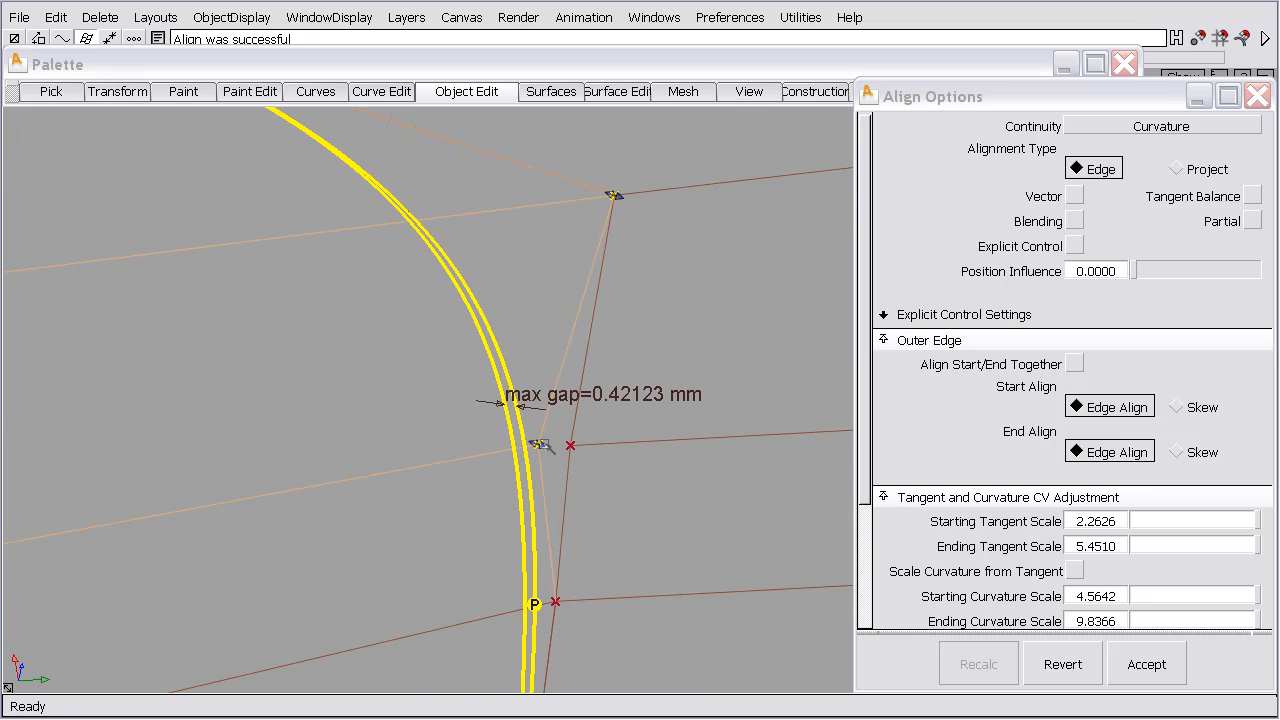
# Examine the third CV row's handle at the gapped side boundary against the neighbouring surface's CVs
pyautogui.click(539, 444)
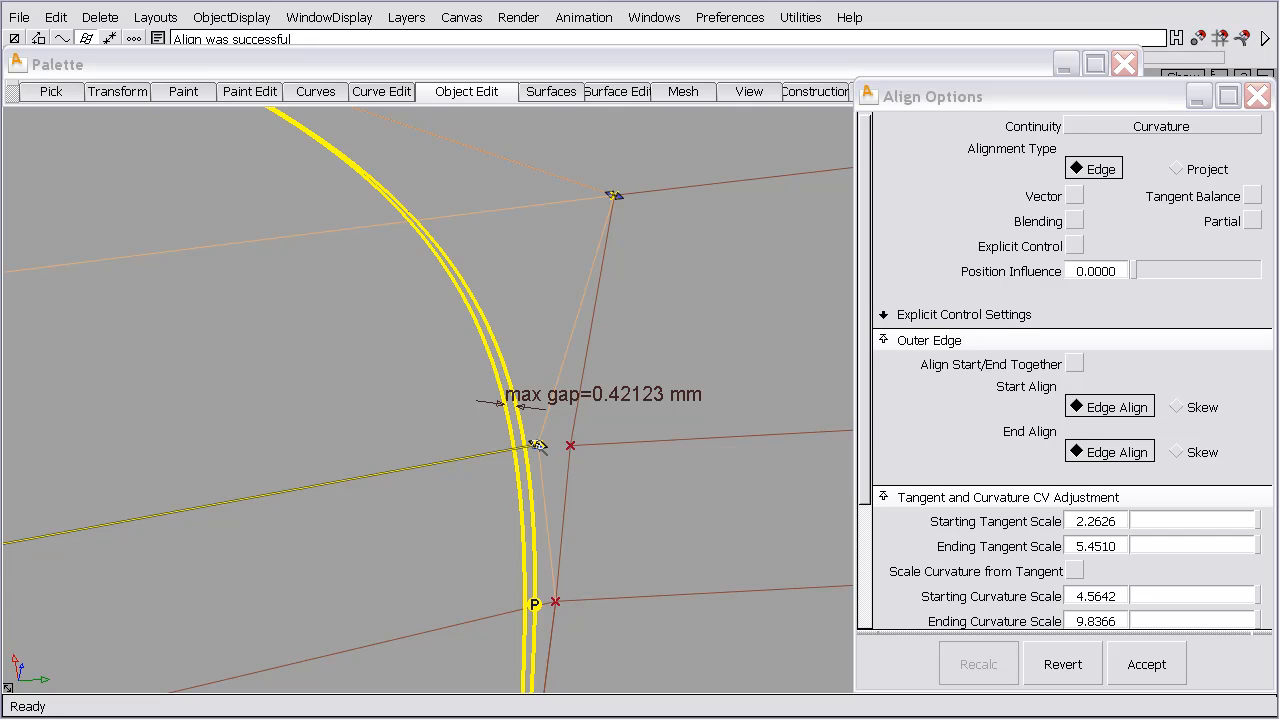
pyautogui.click(580, 448)
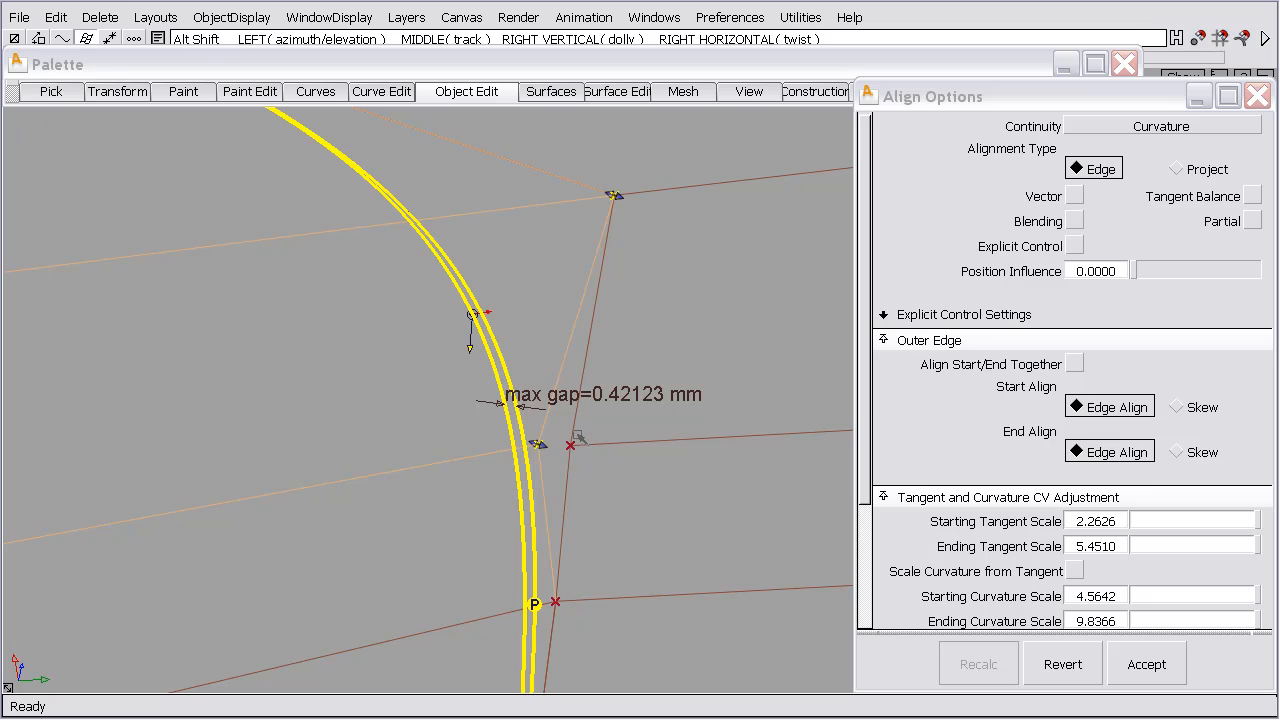
pyautogui.keyDown('alt'); pyautogui.keyDown('shift'); pyautogui.moveTo(574, 446); pyautogui.dragTo(571, 620, button='right'); pyautogui.keyUp('shift'); pyautogui.keyUp('alt')
pyautogui.keyDown('alt'); pyautogui.keyDown('shift'); pyautogui.moveTo(546, 551); pyautogui.dragTo(573, 543, button='middle'); pyautogui.keyUp('shift'); pyautogui.keyUp('alt')
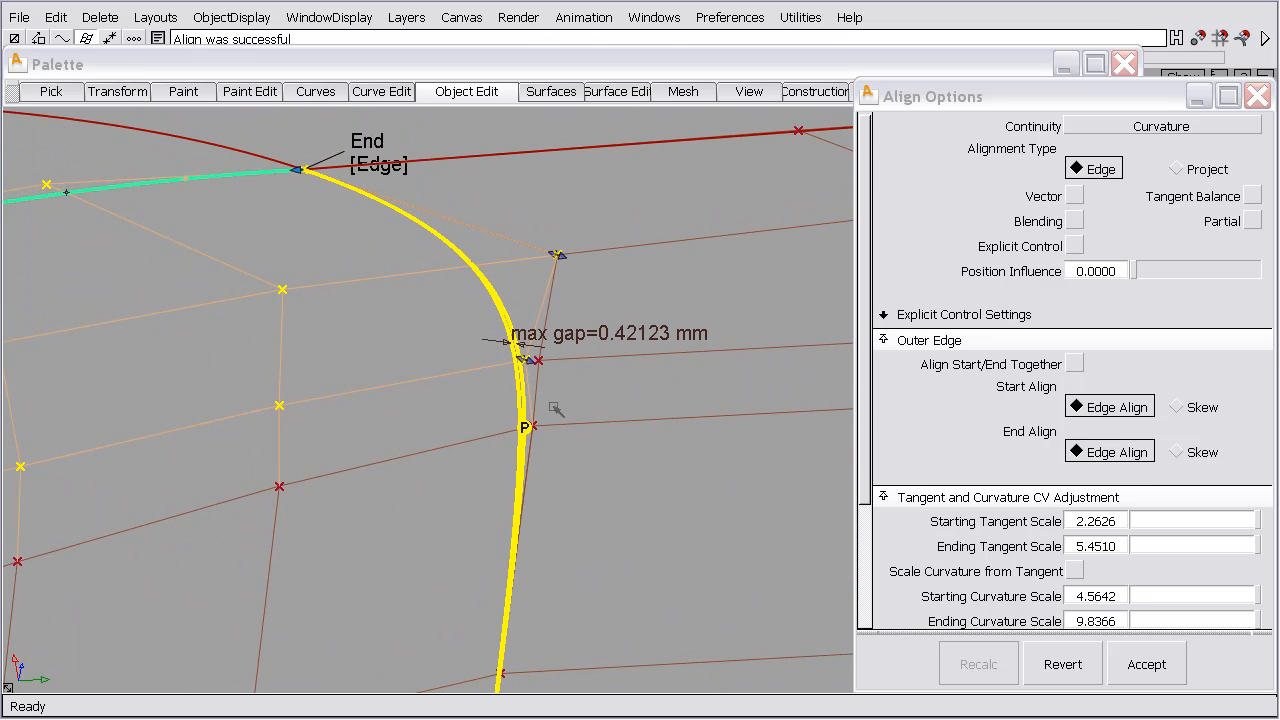
pyautogui.click(529, 360)
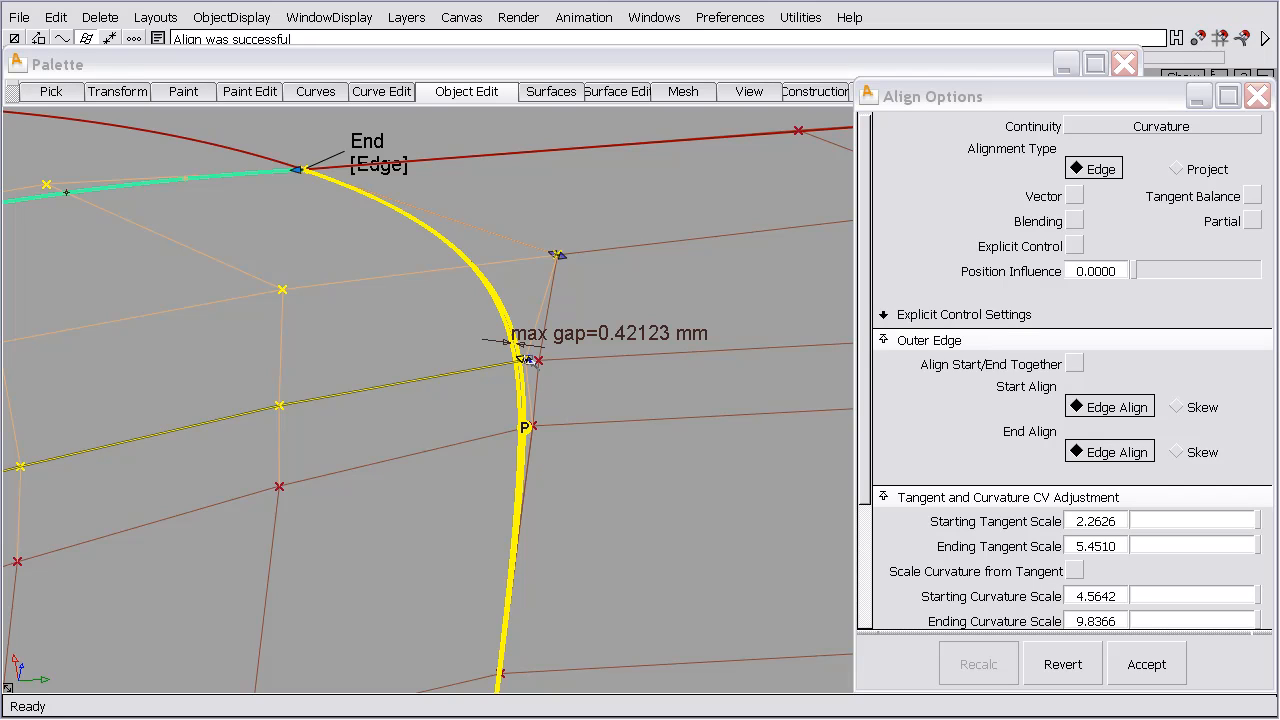
pyautogui.click(528, 359)
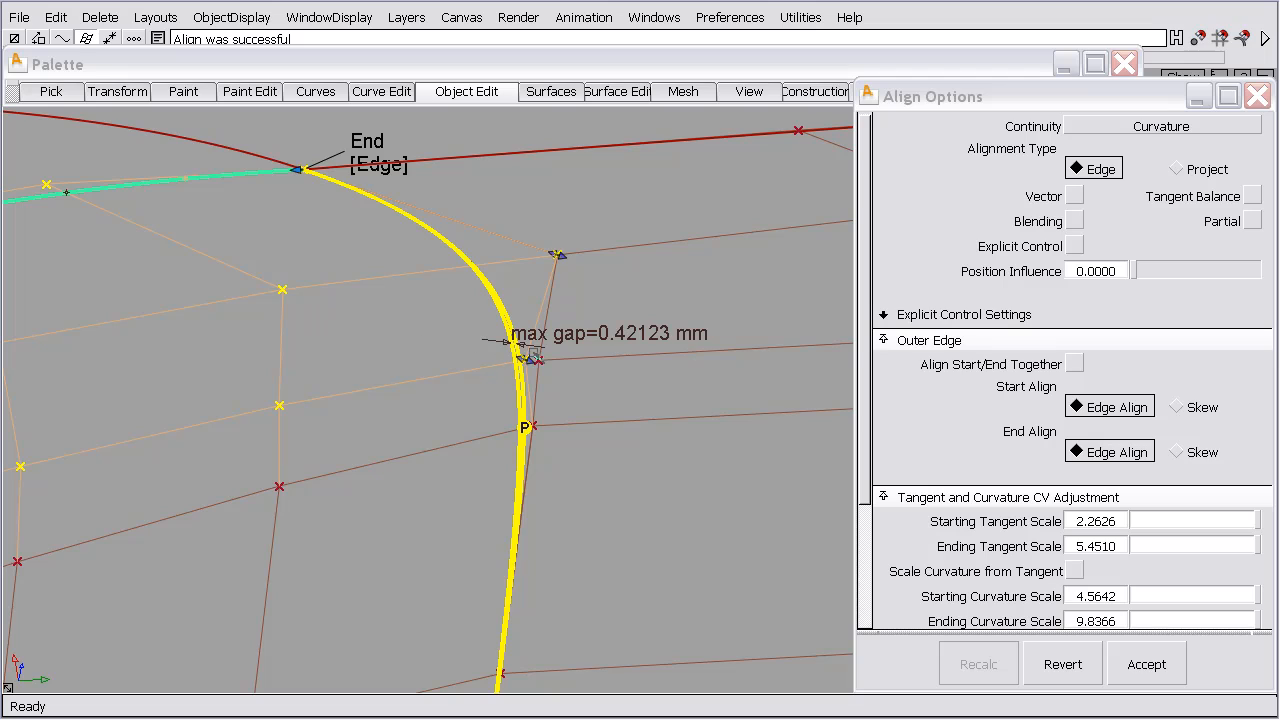
pyautogui.click(528, 359)
pyautogui.click(528, 359)
# Switch Start Align from Edge Align to Skew at the start corner of the aligned edge
pyautogui.keyDown('alt'); pyautogui.keyDown('shift'); pyautogui.moveTo(530, 280); pyautogui.dragTo(492, 165, button='right'); pyautogui.keyUp('shift'); pyautogui.keyUp('alt')
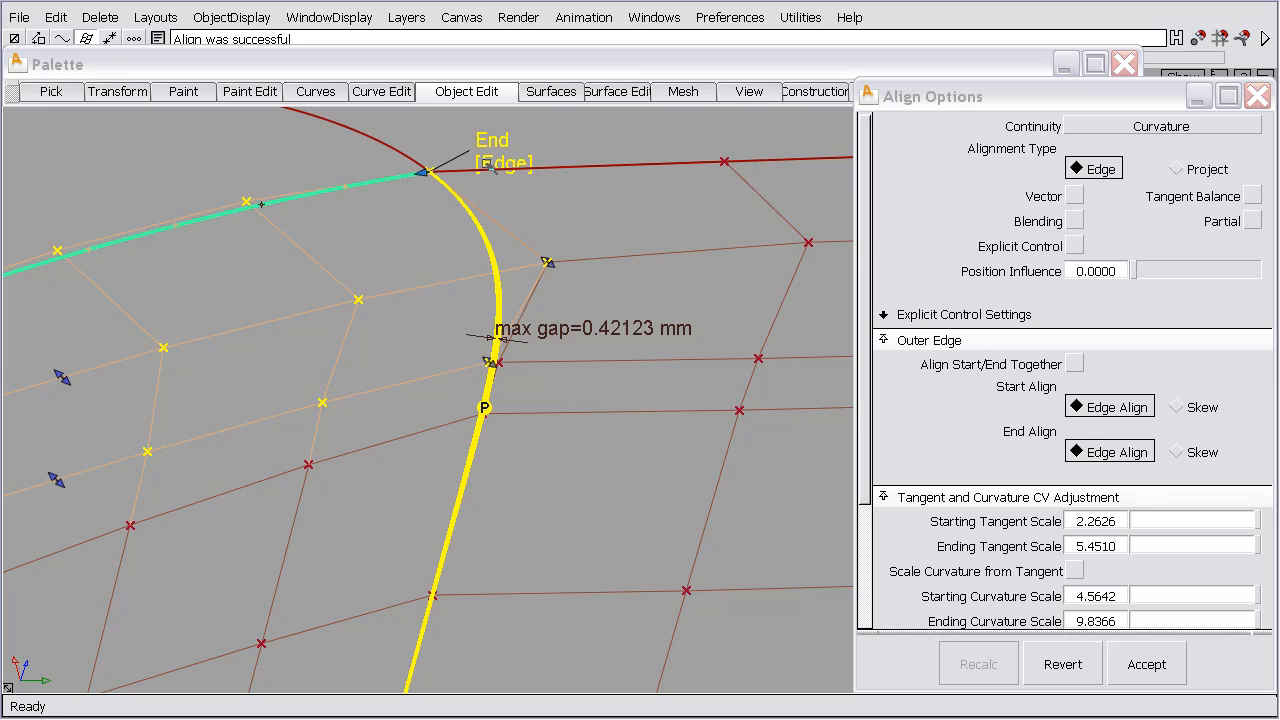
pyautogui.keyDown('alt'); pyautogui.keyDown('shift'); pyautogui.moveTo(490, 168); pyautogui.dragTo(562, 335, button='right'); pyautogui.keyUp('shift'); pyautogui.keyUp('alt')
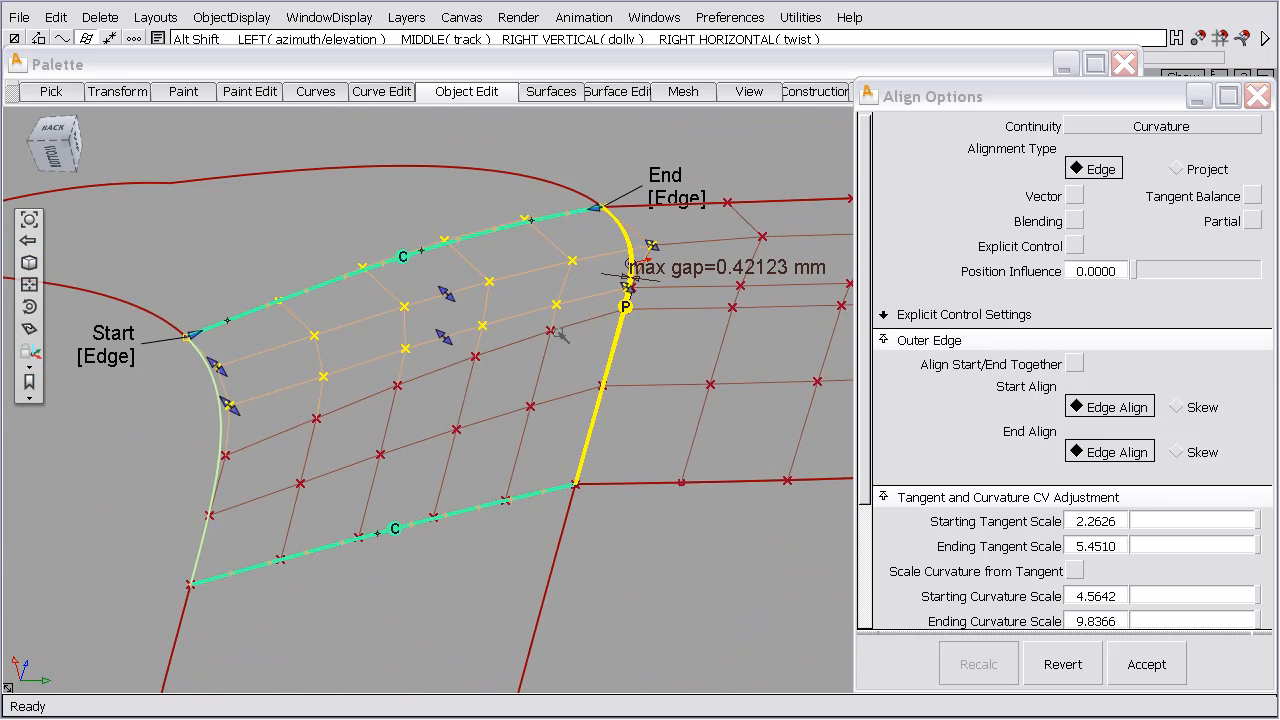
pyautogui.keyDown('alt'); pyautogui.keyDown('shift'); pyautogui.moveTo(560, 333); pyautogui.dragTo(476, 357); pyautogui.keyUp('shift'); pyautogui.keyUp('alt')
pyautogui.keyDown('alt'); pyautogui.keyDown('shift'); pyautogui.moveTo(476, 357); pyautogui.dragTo(504, 382, button='right'); pyautogui.keyUp('shift'); pyautogui.keyUp('alt')
pyautogui.keyDown('alt'); pyautogui.keyDown('shift'); pyautogui.moveTo(504, 382); pyautogui.dragTo(516, 410, button='middle'); pyautogui.keyUp('shift'); pyautogui.keyUp('alt')
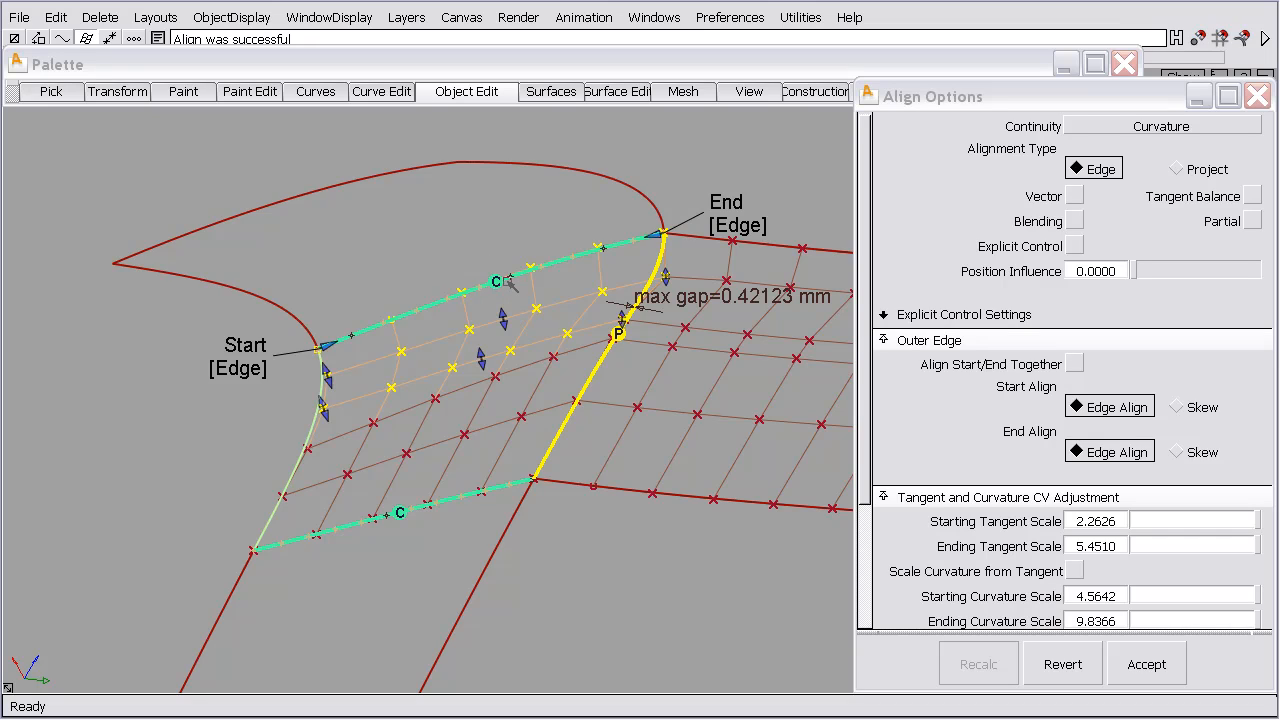
pyautogui.click(240, 370)
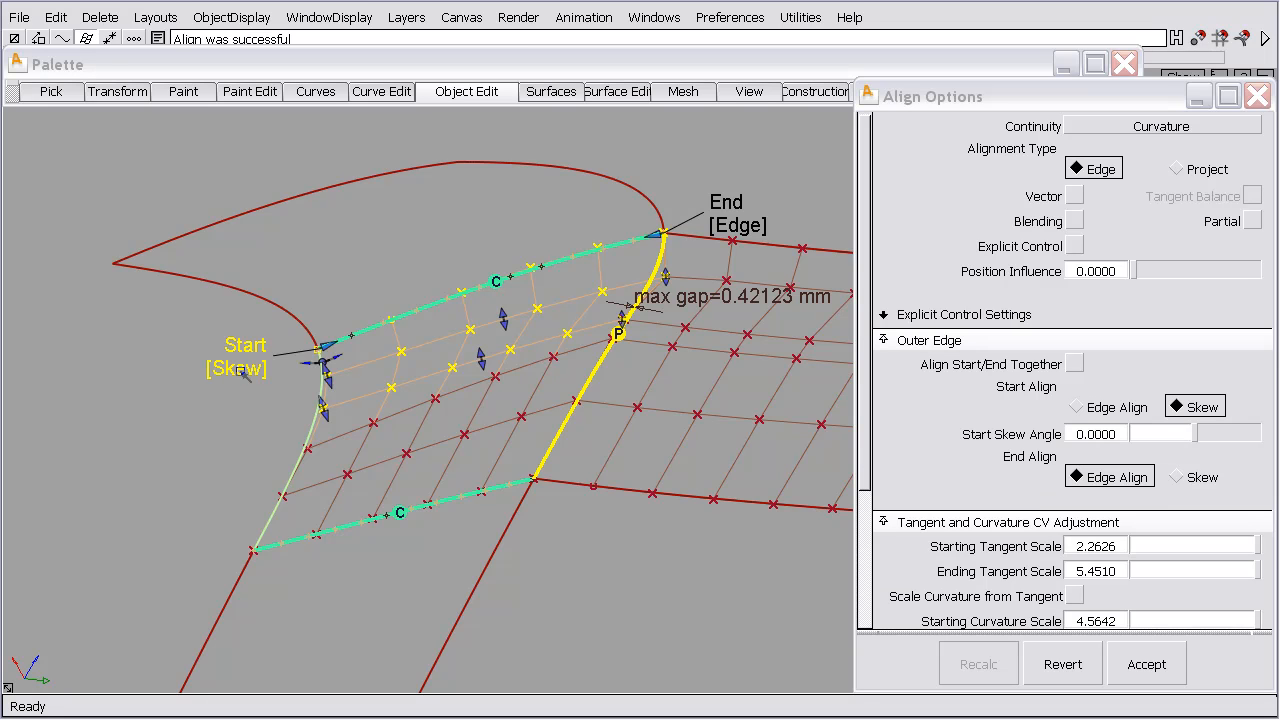
pyautogui.keyDown('alt'); pyautogui.keyDown('shift'); pyautogui.moveTo(330, 362); pyautogui.dragTo(351, 486); pyautogui.keyUp('shift'); pyautogui.keyUp('alt')
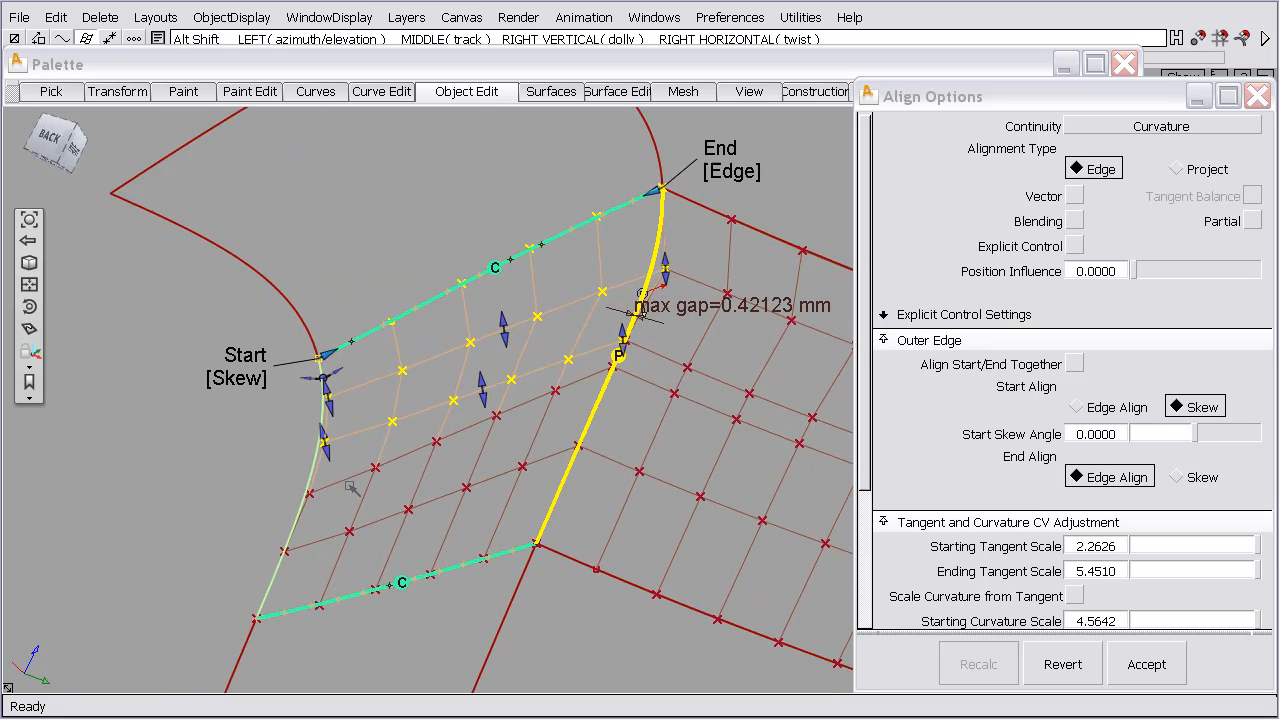
pyautogui.keyDown('alt'); pyautogui.keyDown('shift'); pyautogui.moveTo(351, 486); pyautogui.dragTo(331, 391, button='right'); pyautogui.keyUp('shift'); pyautogui.keyUp('alt')
pyautogui.keyDown('alt'); pyautogui.keyDown('shift'); pyautogui.moveTo(331, 391); pyautogui.dragTo(380, 360, button='middle'); pyautogui.keyUp('shift'); pyautogui.keyUp('alt')
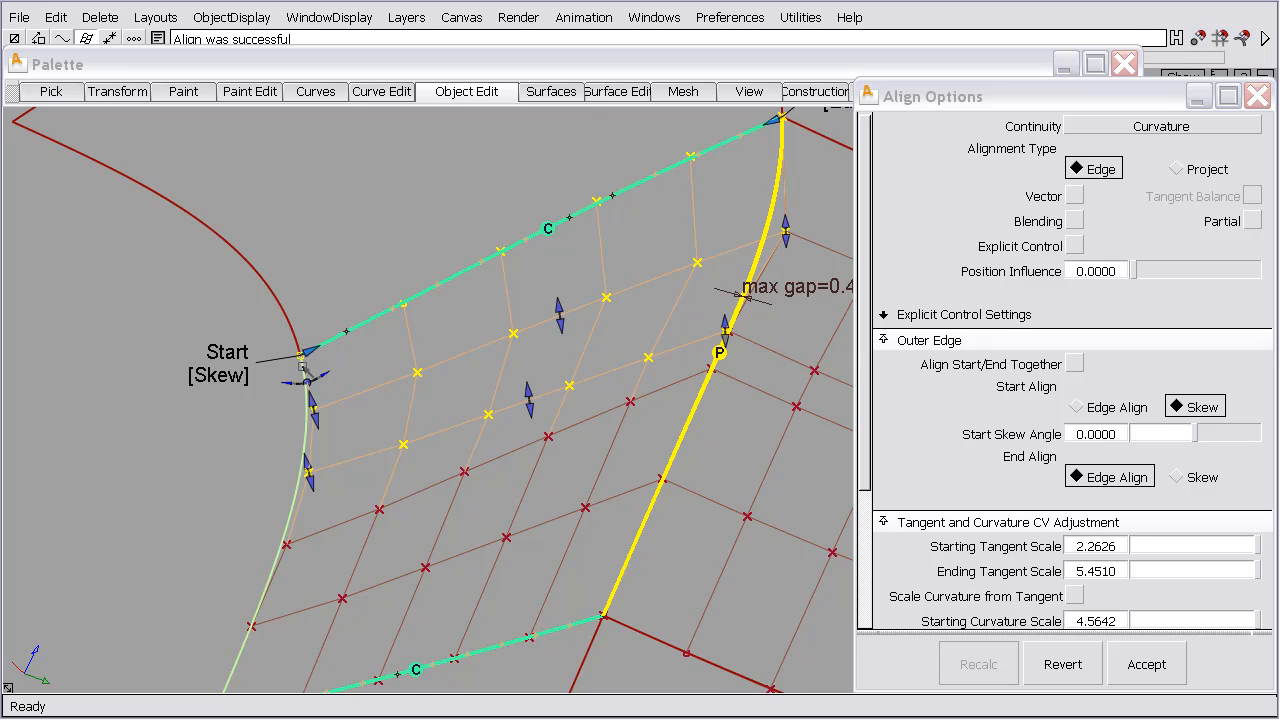
# Try a start skew angle of about -17.56 and return Start Align to Edge Align
pyautogui.moveTo(301, 377); pyautogui.dragTo(289, 378)
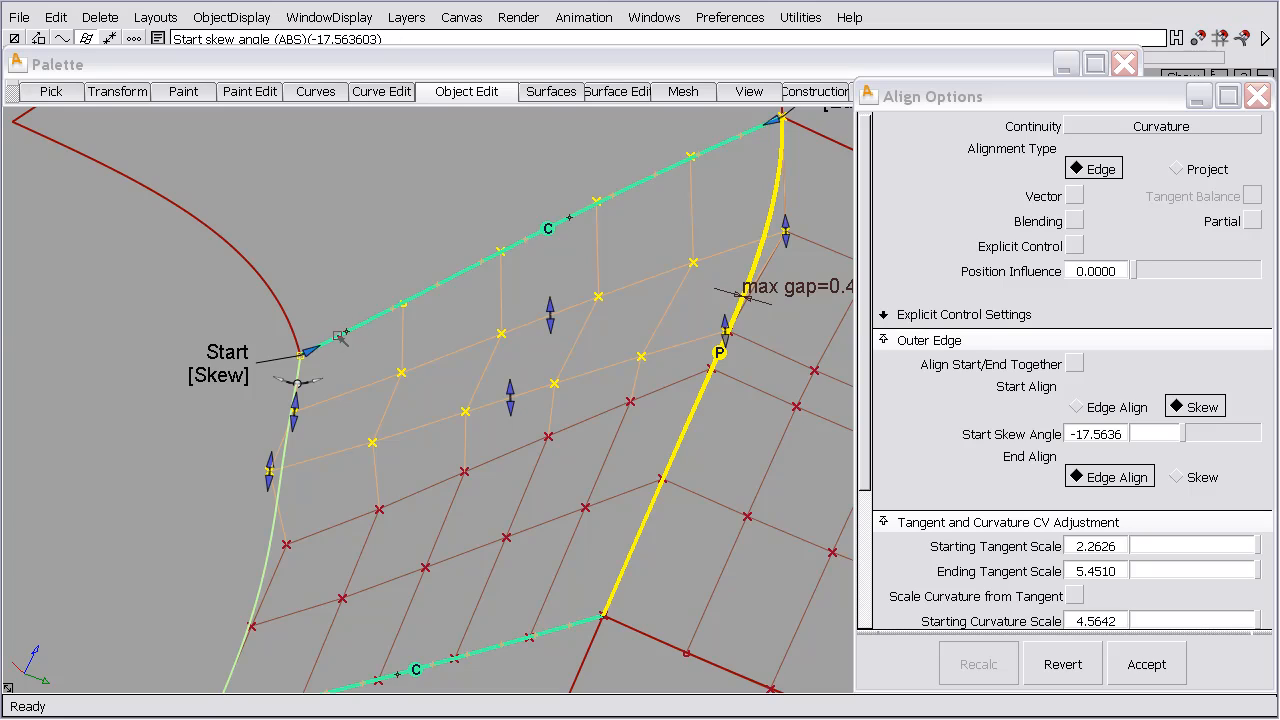
pyautogui.click(220, 376)
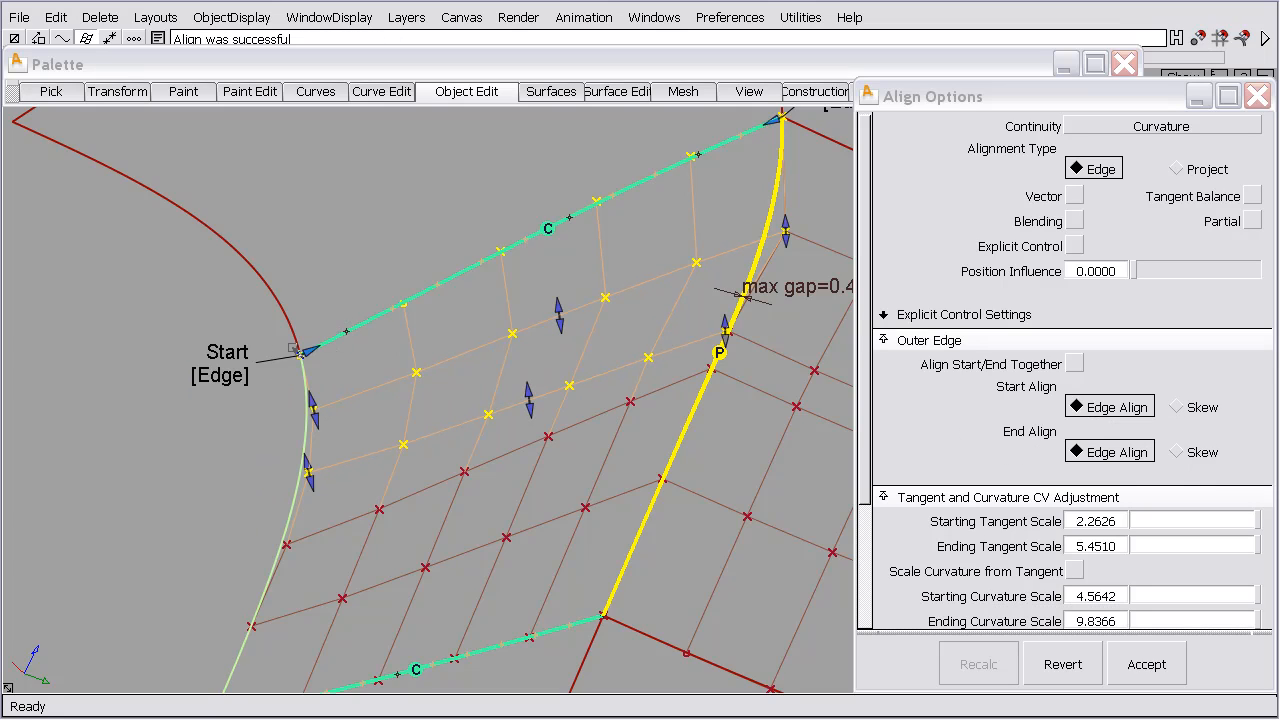
# Switch End Align from Edge Align to Skew at the end corner of the aligned edge
pyautogui.hotkey('alt', 'shift')
pyautogui.keyDown('alt'); pyautogui.keyDown('shift'); pyautogui.moveTo(588, 399); pyautogui.dragTo(381, 466, button='middle'); pyautogui.keyUp('shift'); pyautogui.keyUp('alt')
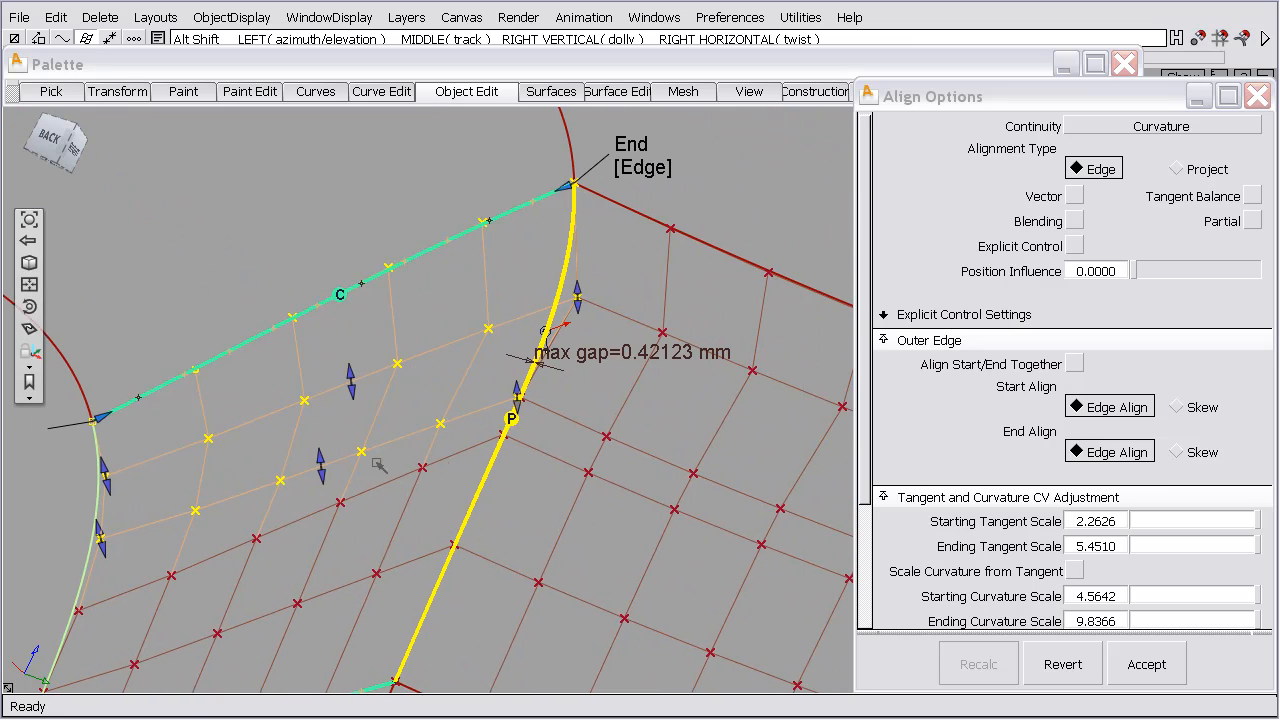
pyautogui.click(643, 167)
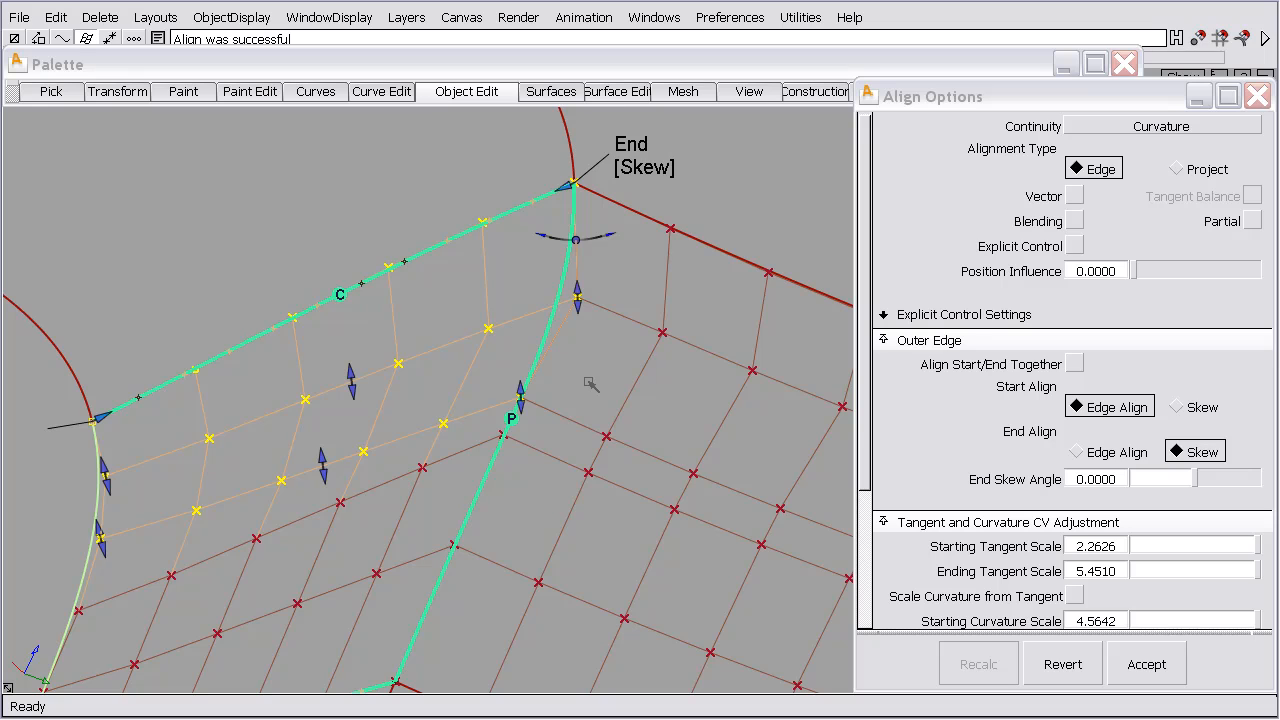
# Adjust the start-side CV handles to a Starting Curvature Scale of about 5.37 and a Starting Tangent Scale of about 2.79
pyautogui.keyDown('alt'); pyautogui.keyDown('shift'); pyautogui.moveTo(551, 393); pyautogui.dragTo(732, 398); pyautogui.keyUp('shift'); pyautogui.keyUp('alt')
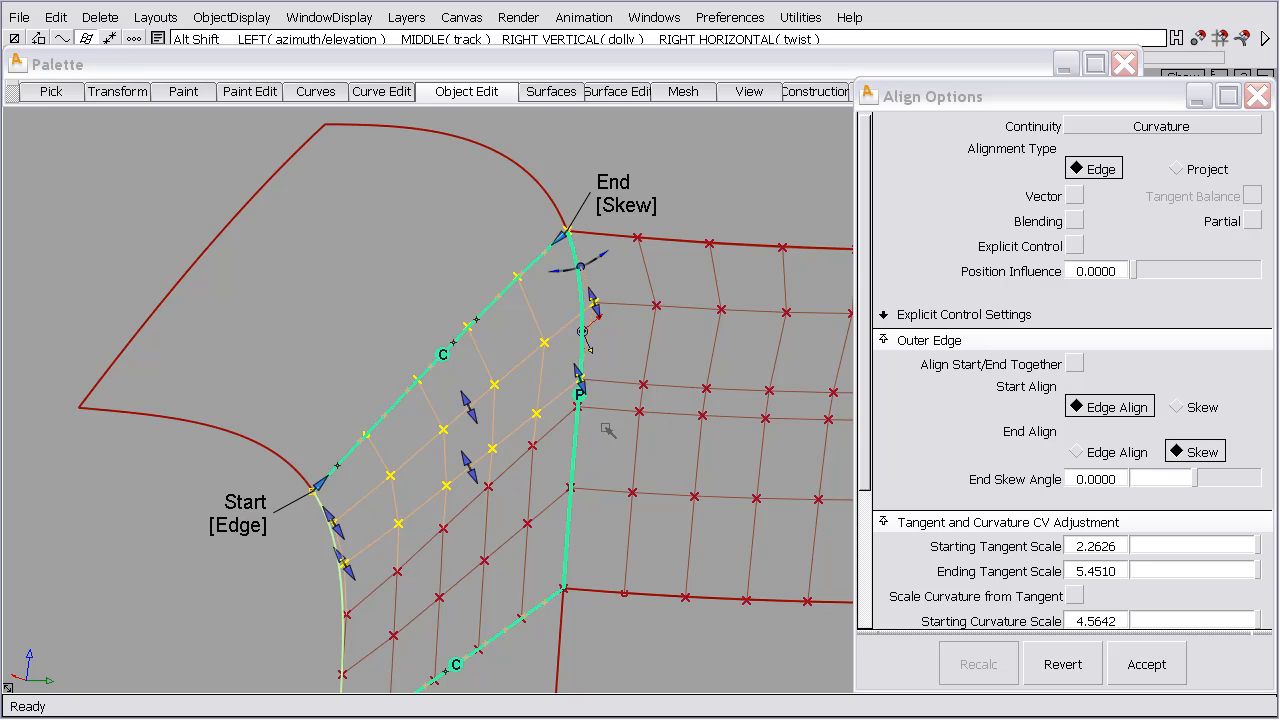
pyautogui.keyDown('alt'); pyautogui.keyDown('shift'); pyautogui.moveTo(555, 455); pyautogui.dragTo(474, 357); pyautogui.keyUp('shift'); pyautogui.keyUp('alt')
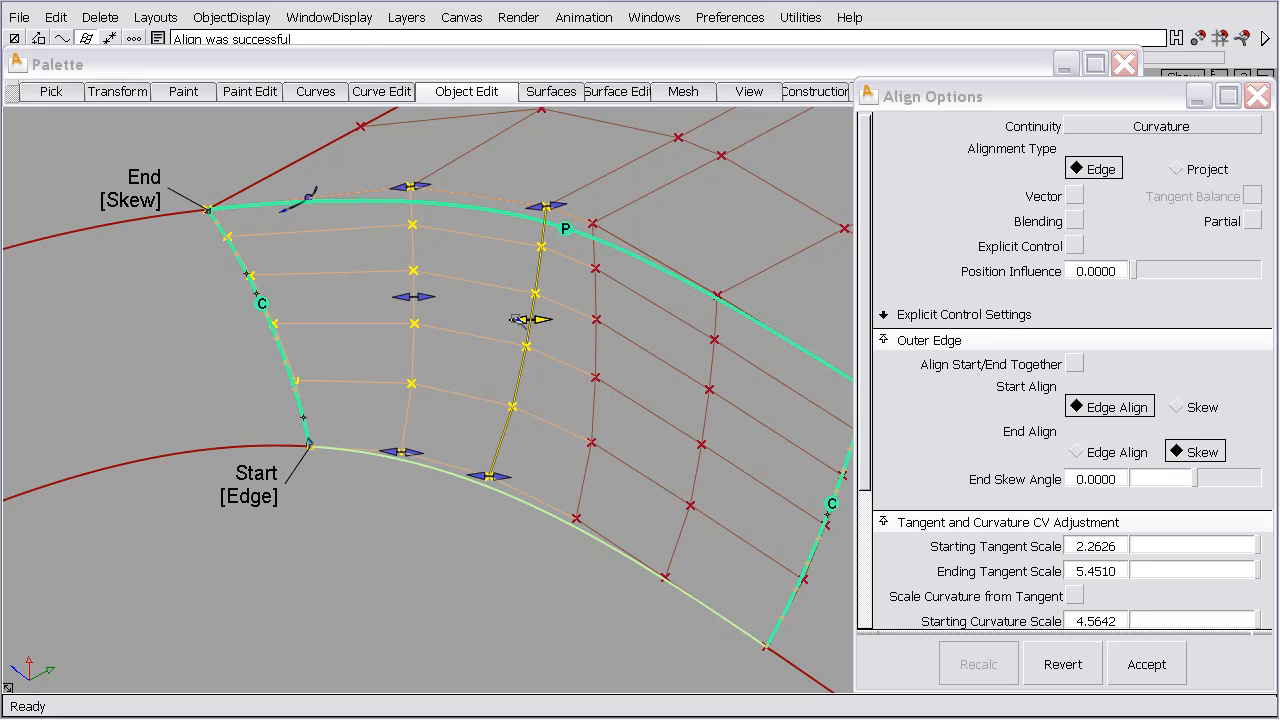
pyautogui.moveTo(516, 319); pyautogui.dragTo(543, 320)
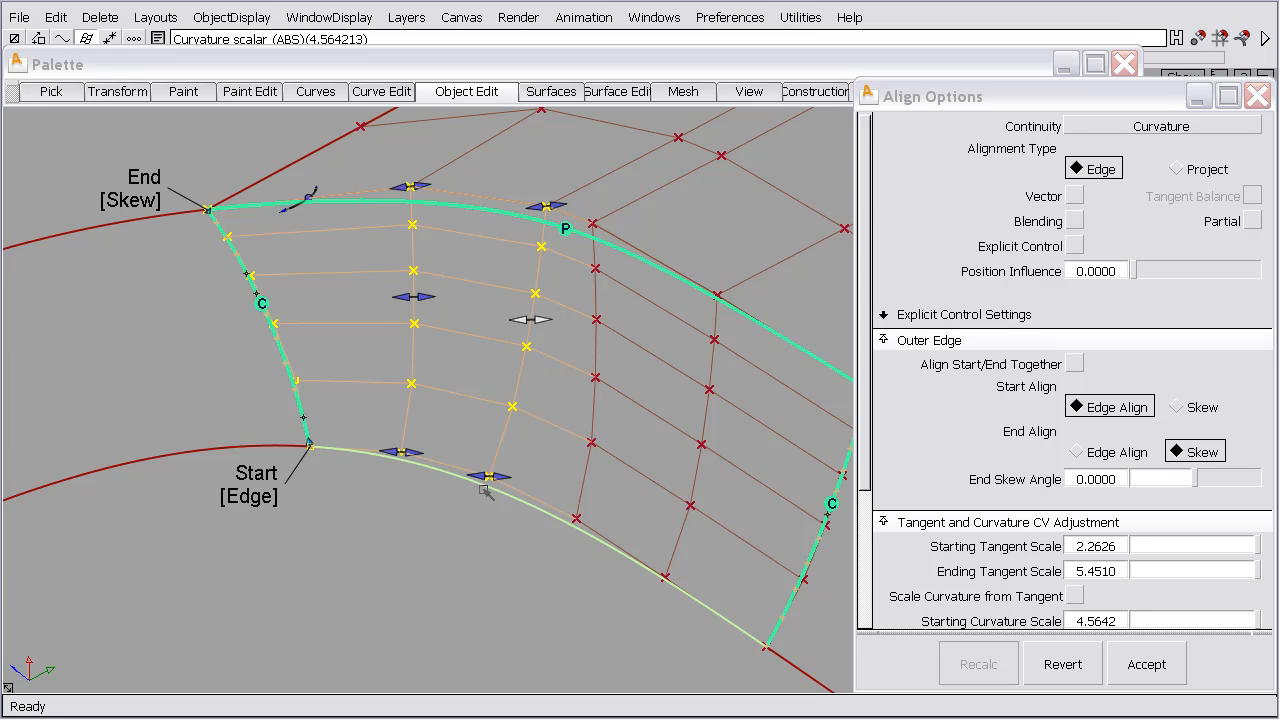
pyautogui.moveTo(487, 477); pyautogui.dragTo(508, 477)
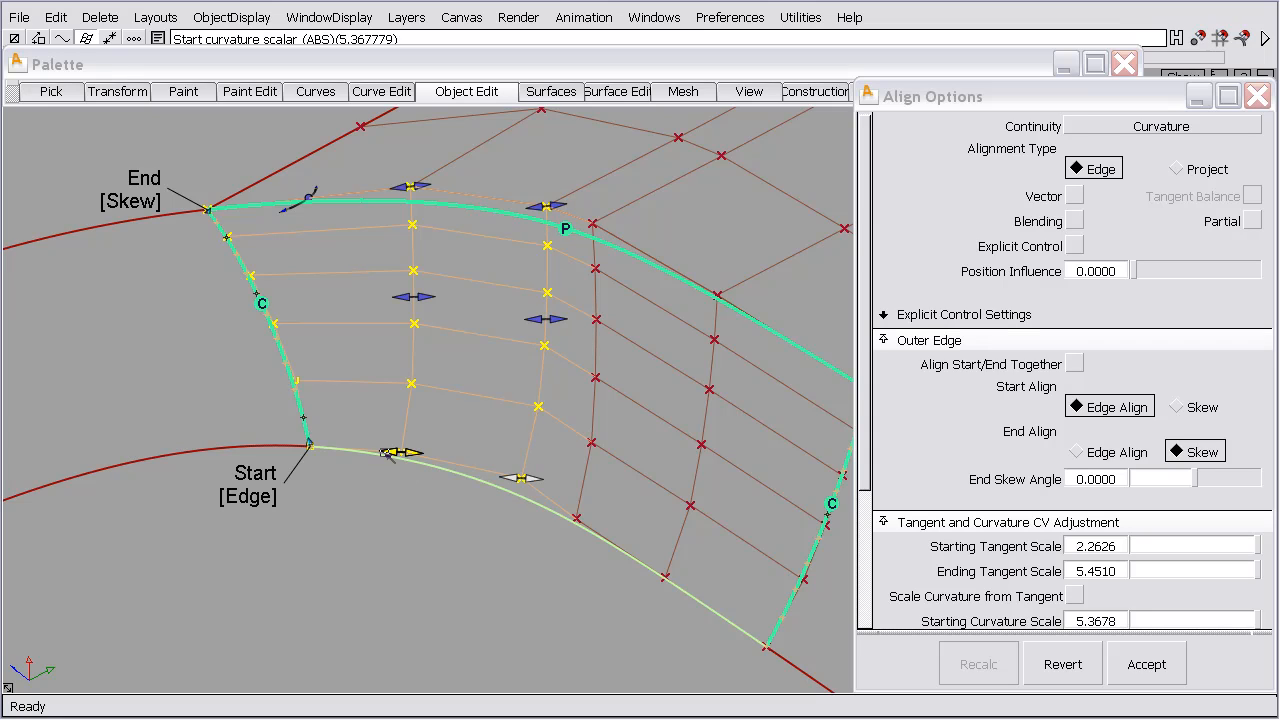
pyautogui.moveTo(386, 453); pyautogui.dragTo(407, 454)
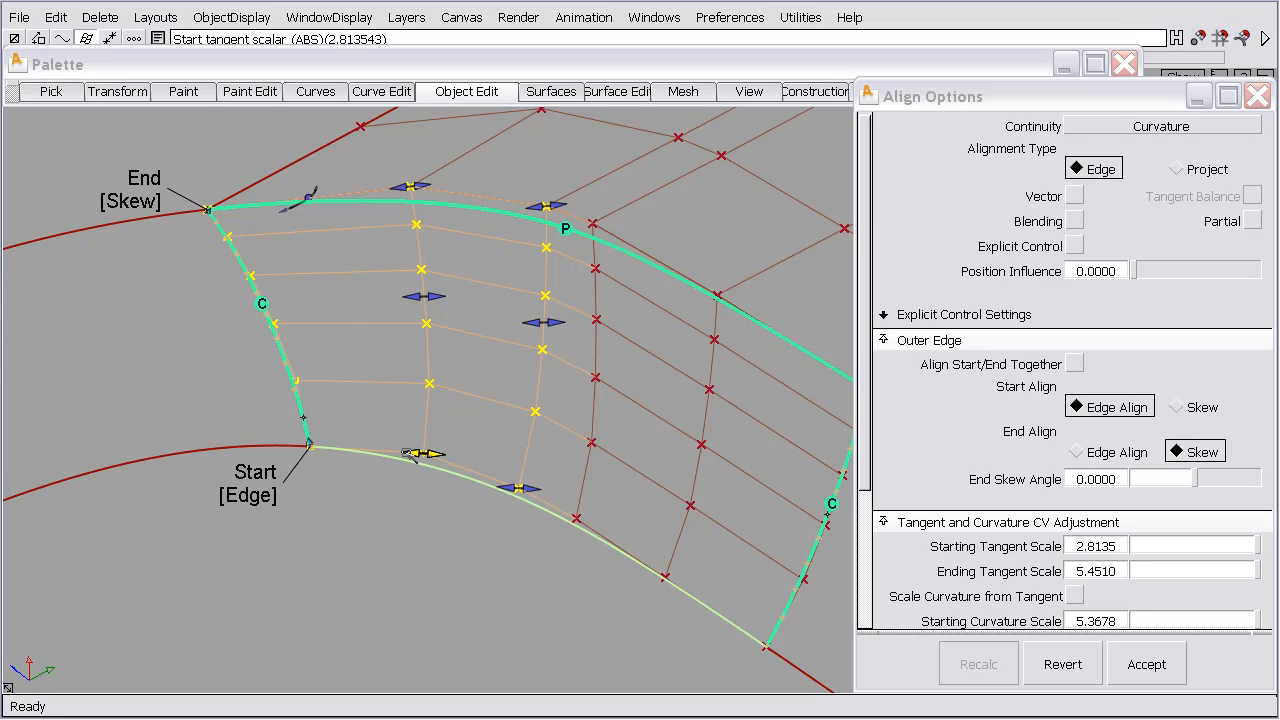
pyautogui.moveTo(408, 454); pyautogui.dragTo(407, 454)
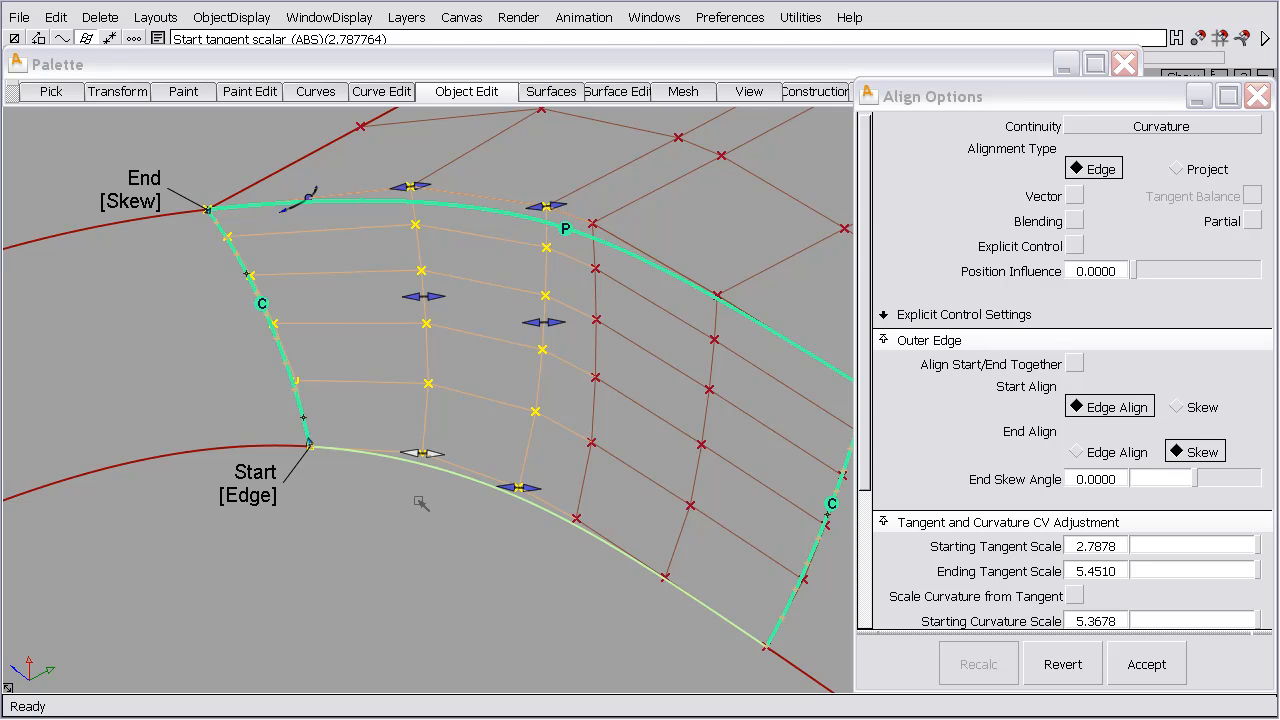
pyautogui.hotkey('alt', 'shift')
pyautogui.keyDown('alt'); pyautogui.keyDown('shift'); pyautogui.moveTo(504, 354); pyautogui.dragTo(375, 530); pyautogui.keyUp('shift'); pyautogui.keyUp('alt')
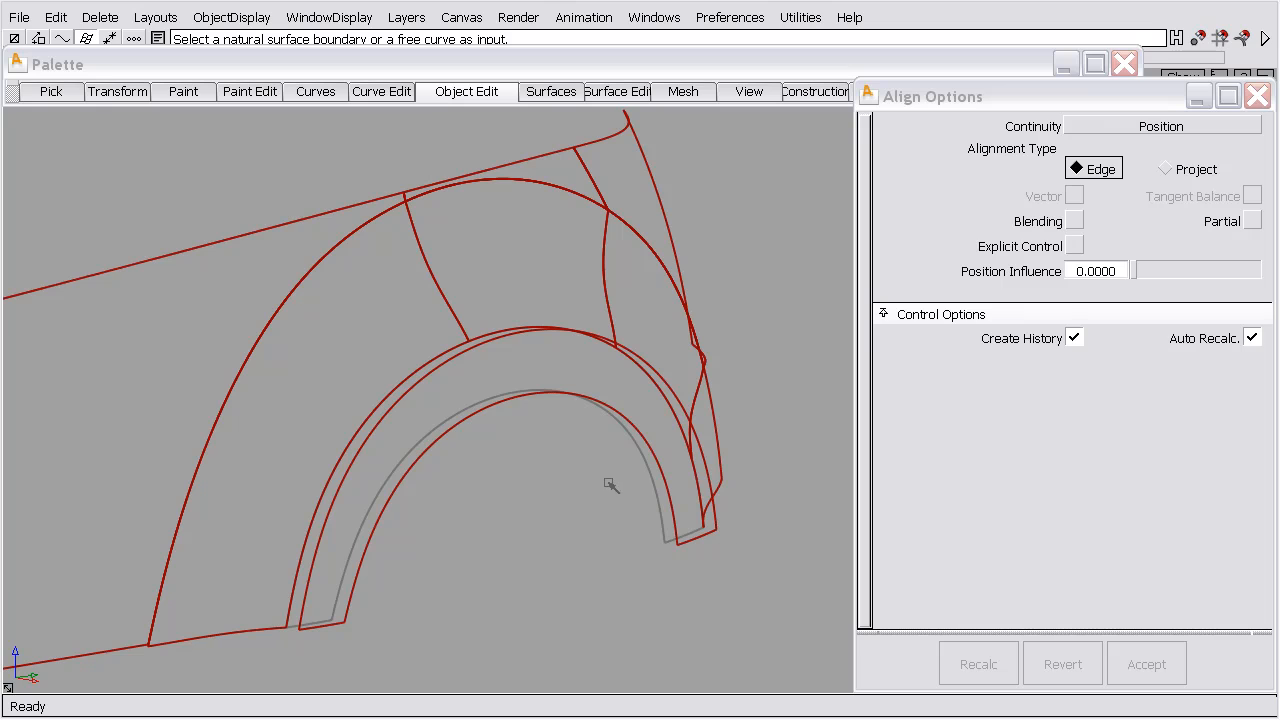
# Align the inner edge of the first wheel-arch surface to the outer edge of the arch flange with Position continuity
pyautogui.keyDown('alt'); pyautogui.keyDown('shift'); pyautogui.click(463, 350); pyautogui.keyUp('shift'); pyautogui.keyUp('alt')
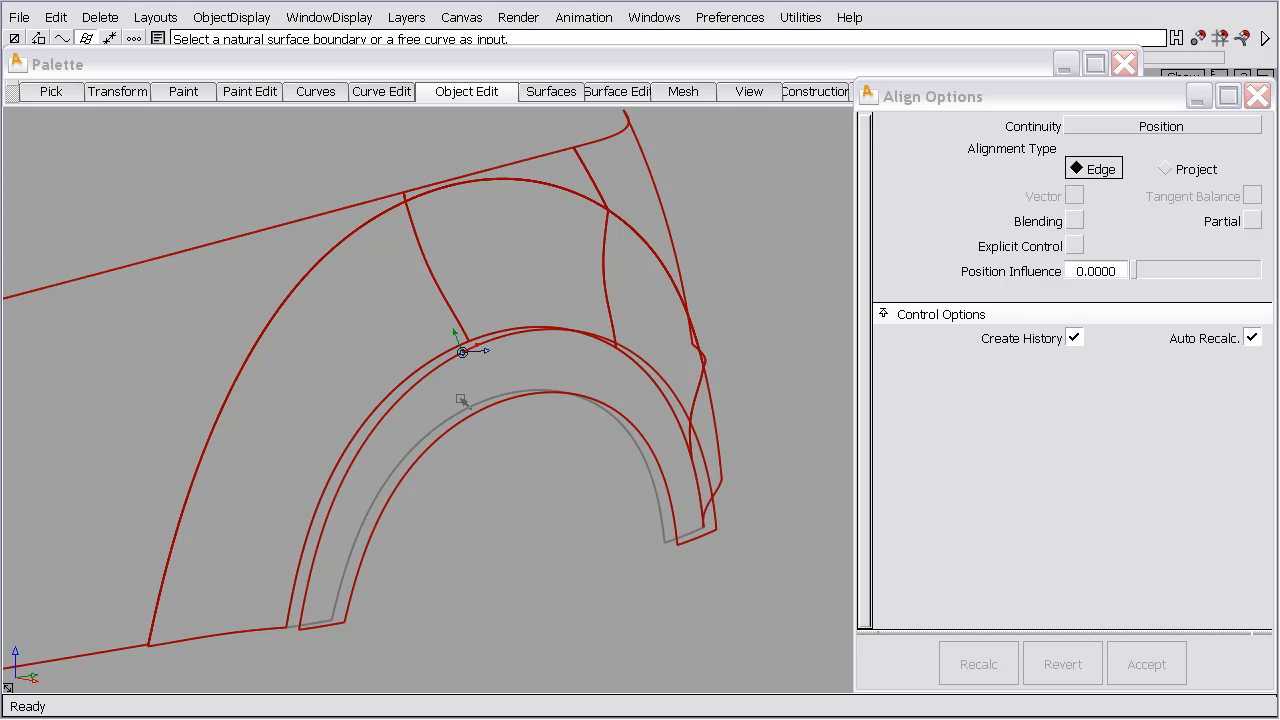
pyautogui.keyDown('alt'); pyautogui.keyDown('shift'); pyautogui.moveTo(460, 400); pyautogui.dragTo(535, 370); pyautogui.keyUp('shift'); pyautogui.keyUp('alt')
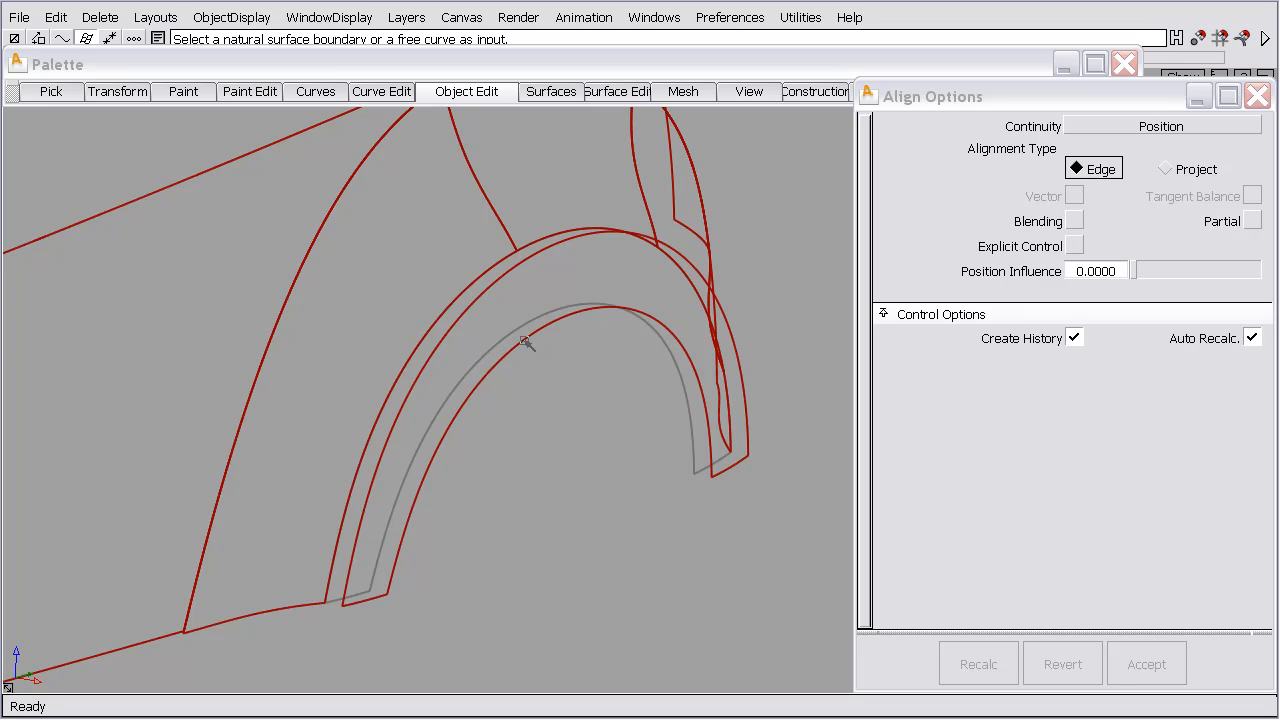
pyautogui.keyDown('alt'); pyautogui.keyDown('shift'); pyautogui.moveTo(491, 423); pyautogui.dragTo(156, 462); pyautogui.keyUp('shift'); pyautogui.keyUp('alt')
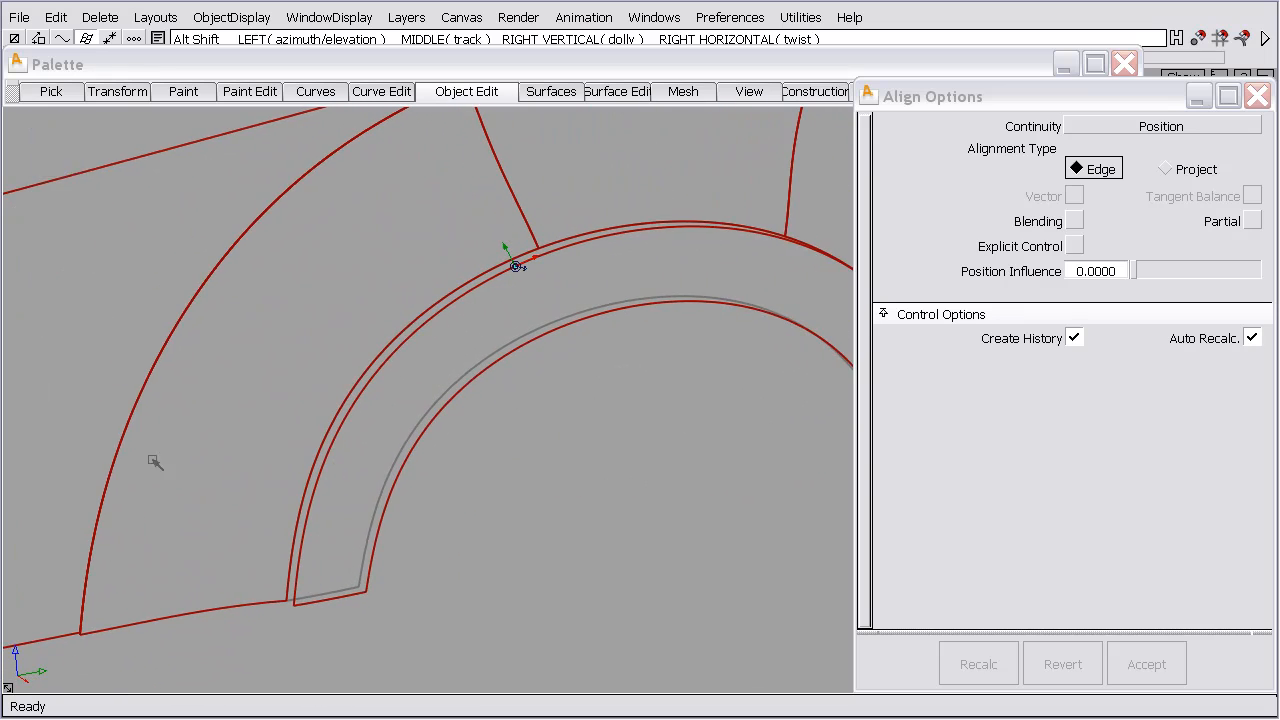
pyautogui.keyDown('alt'); pyautogui.keyDown('shift'); pyautogui.moveTo(477, 392); pyautogui.dragTo(474, 485, button='right'); pyautogui.keyUp('shift'); pyautogui.keyUp('alt')
pyautogui.keyDown('alt'); pyautogui.keyDown('shift'); pyautogui.moveTo(560, 428); pyautogui.dragTo(396, 491, button='middle'); pyautogui.keyUp('shift'); pyautogui.keyUp('alt')
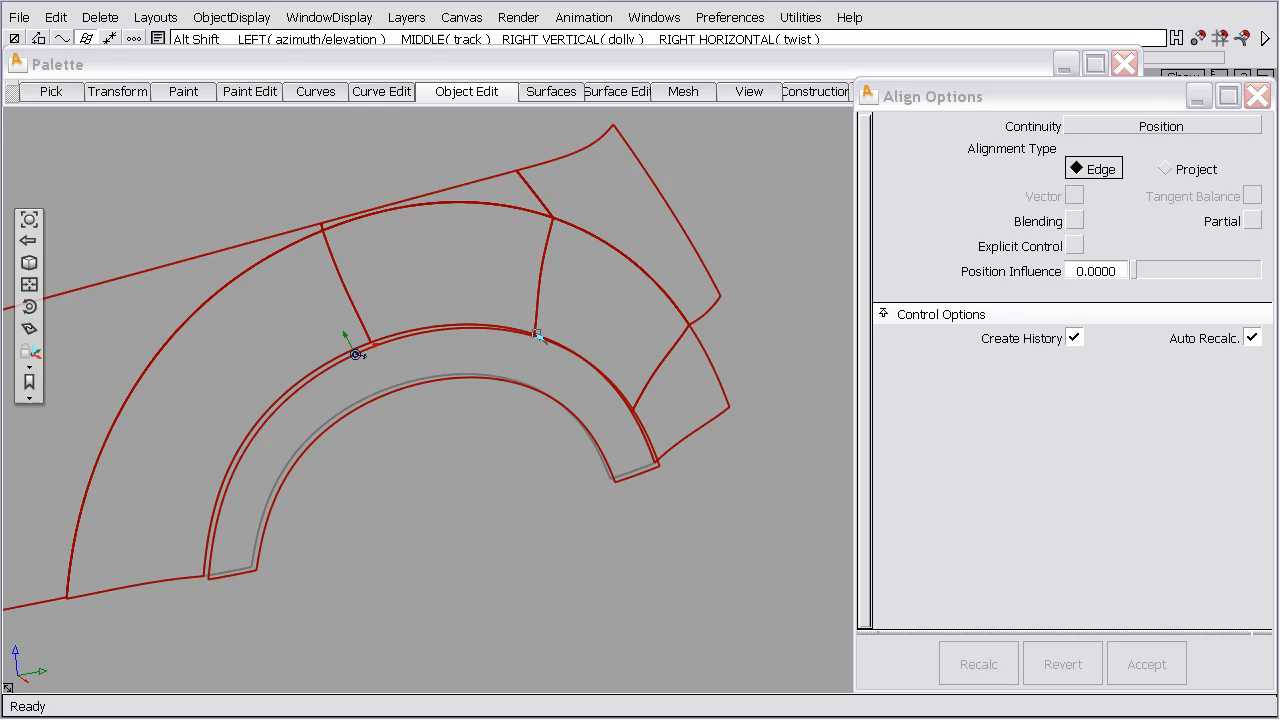
pyautogui.keyDown('alt'); pyautogui.keyDown('shift'); pyautogui.moveTo(352, 350); pyautogui.dragTo(343, 206); pyautogui.keyUp('shift'); pyautogui.keyUp('alt')
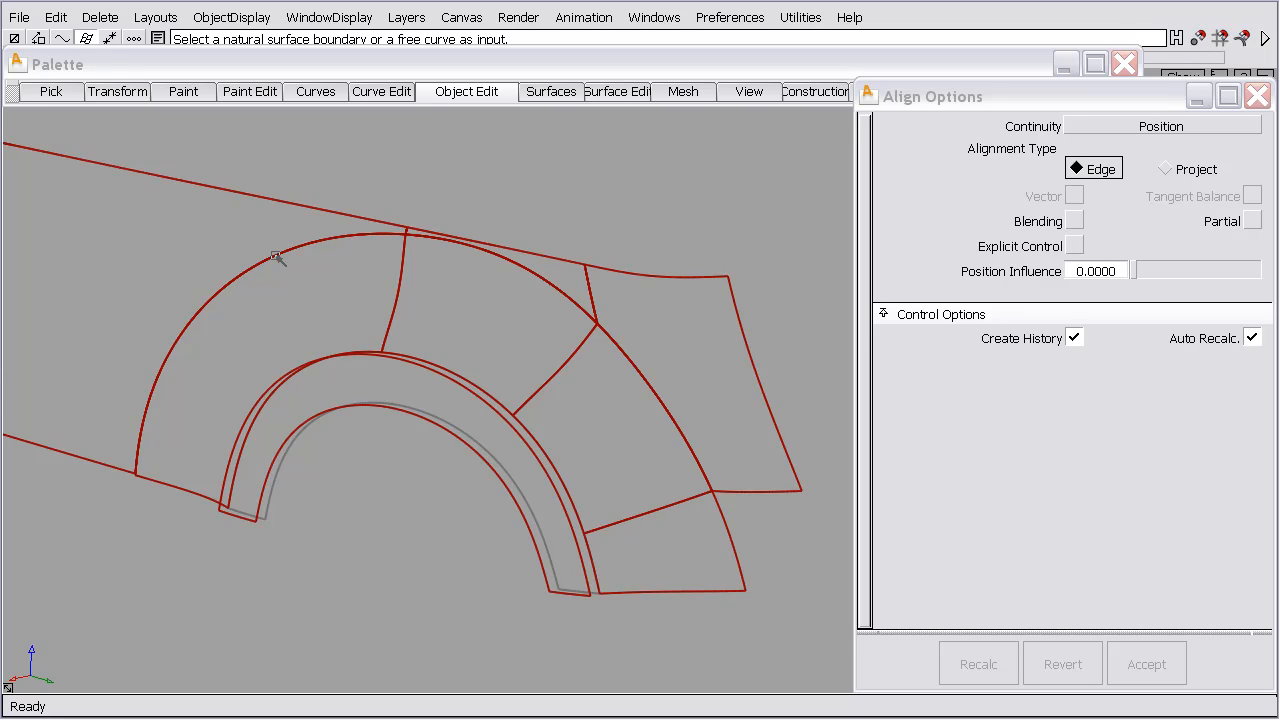
pyautogui.keyDown('alt'); pyautogui.keyDown('shift'); pyautogui.moveTo(296, 378); pyautogui.dragTo(352, 366); pyautogui.keyUp('shift'); pyautogui.keyUp('alt')
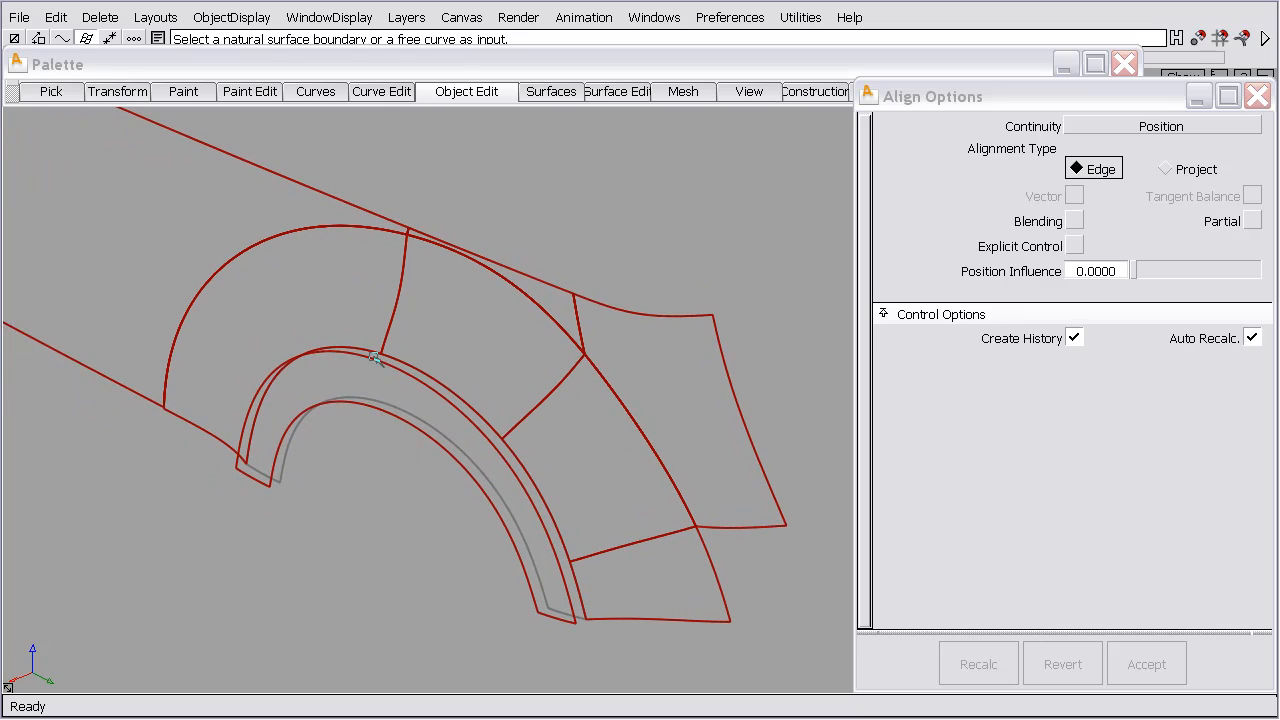
pyautogui.click(357, 346)
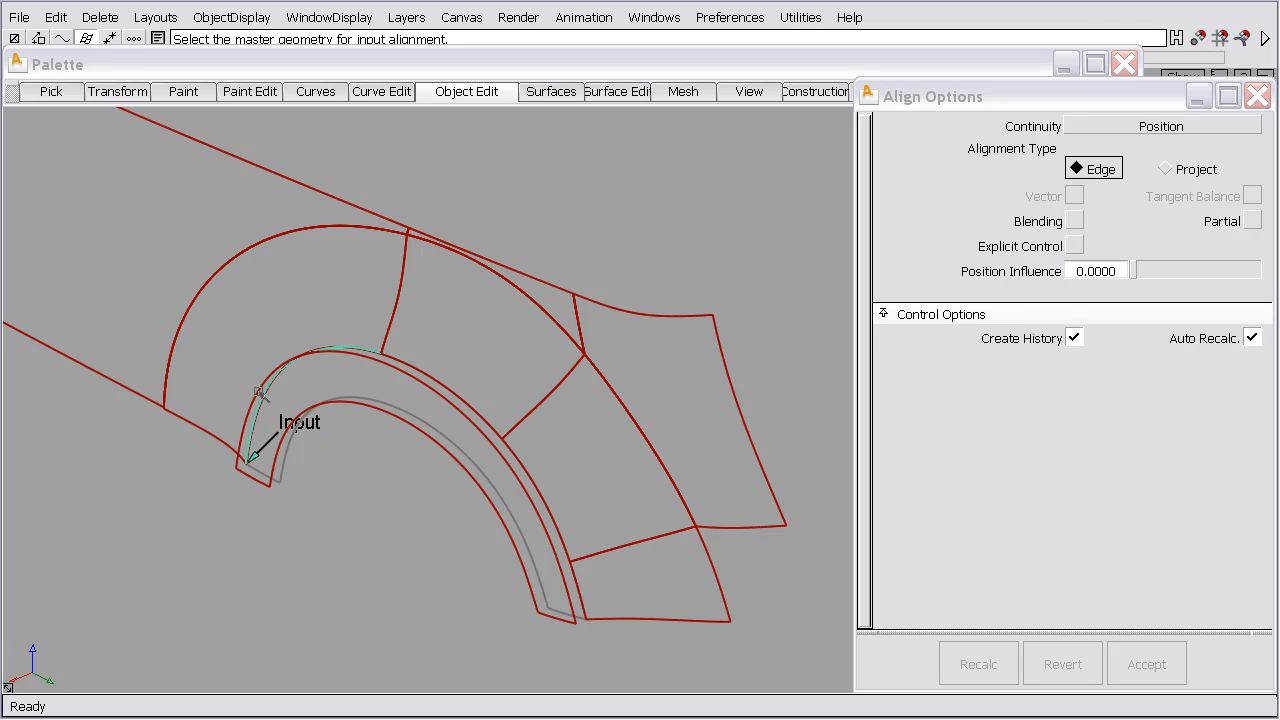
pyautogui.click(257, 392)
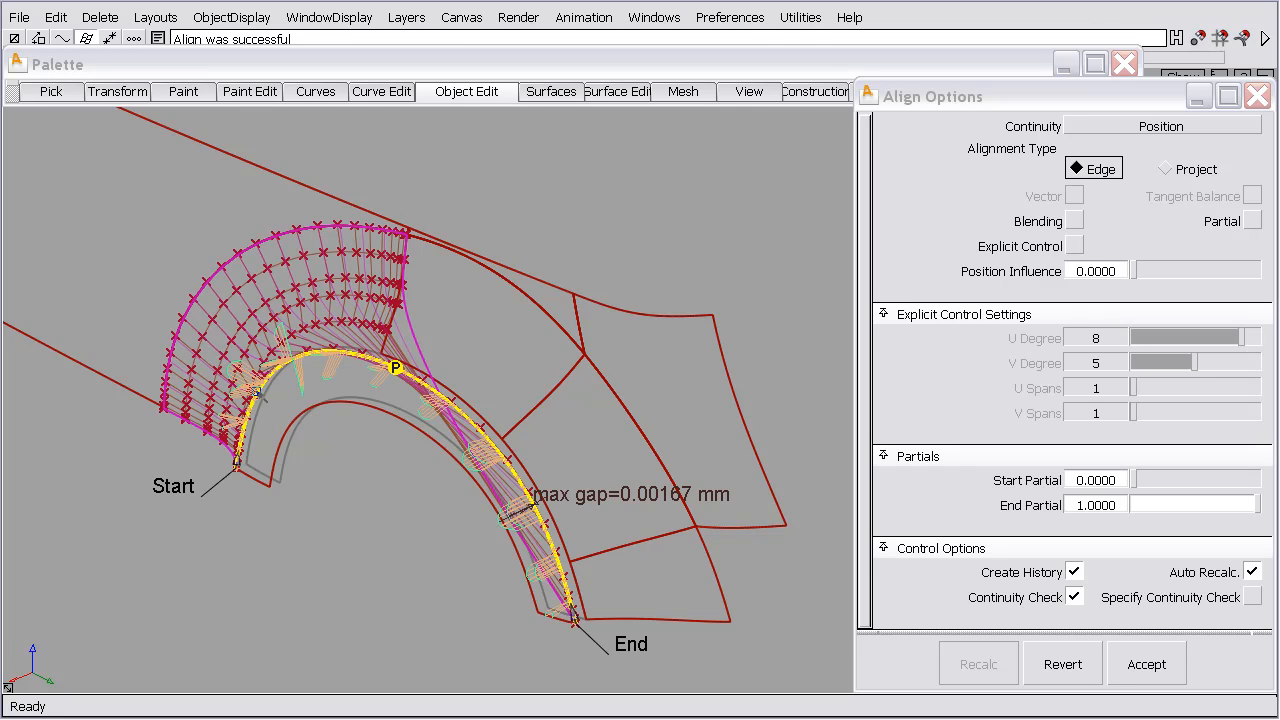
# Enable Partial so the wheel-arch surface aligns to only part of the flange edge
pyautogui.keyDown('alt'); pyautogui.keyDown('shift'); pyautogui.moveTo(392, 440); pyautogui.dragTo(356, 207, button='right'); pyautogui.keyUp('shift'); pyautogui.keyUp('alt')
pyautogui.keyDown('alt'); pyautogui.keyDown('shift'); pyautogui.moveTo(500, 486); pyautogui.dragTo(316, 363); pyautogui.keyUp('shift'); pyautogui.keyUp('alt')
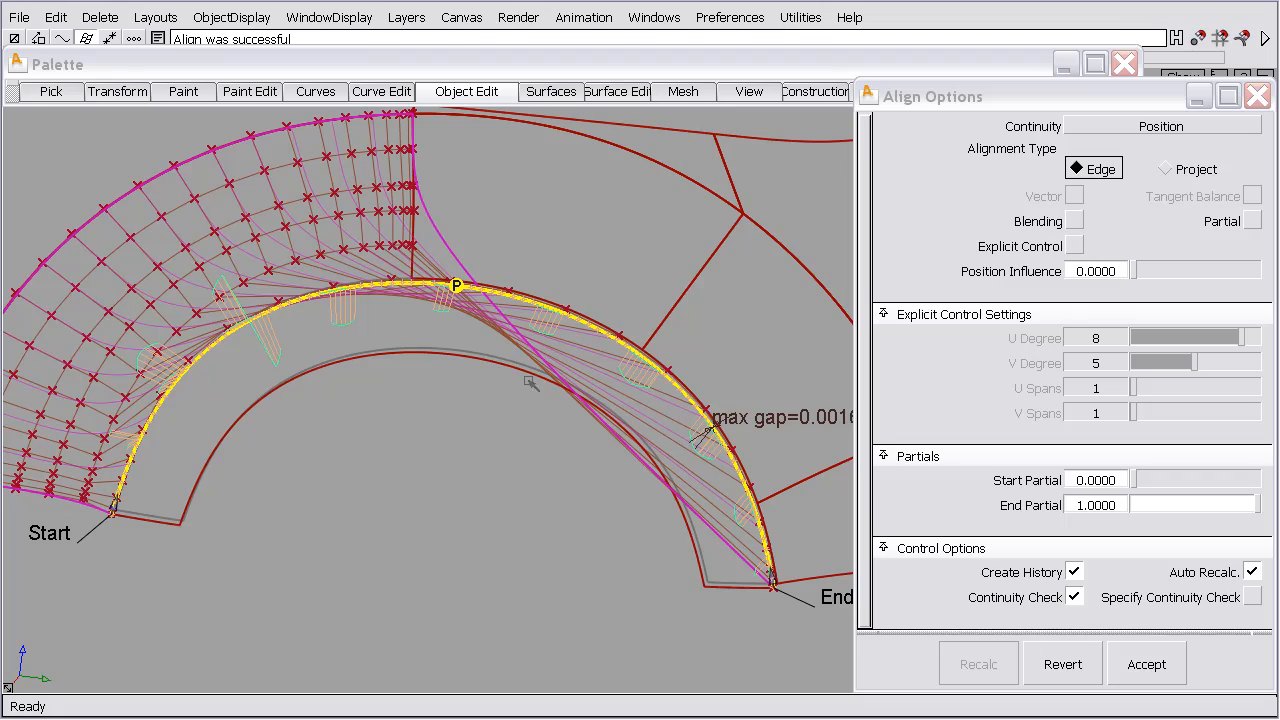
pyautogui.keyDown('alt'); pyautogui.keyDown('shift'); pyautogui.moveTo(532, 384); pyautogui.dragTo(473, 372); pyautogui.keyUp('shift'); pyautogui.keyUp('alt')
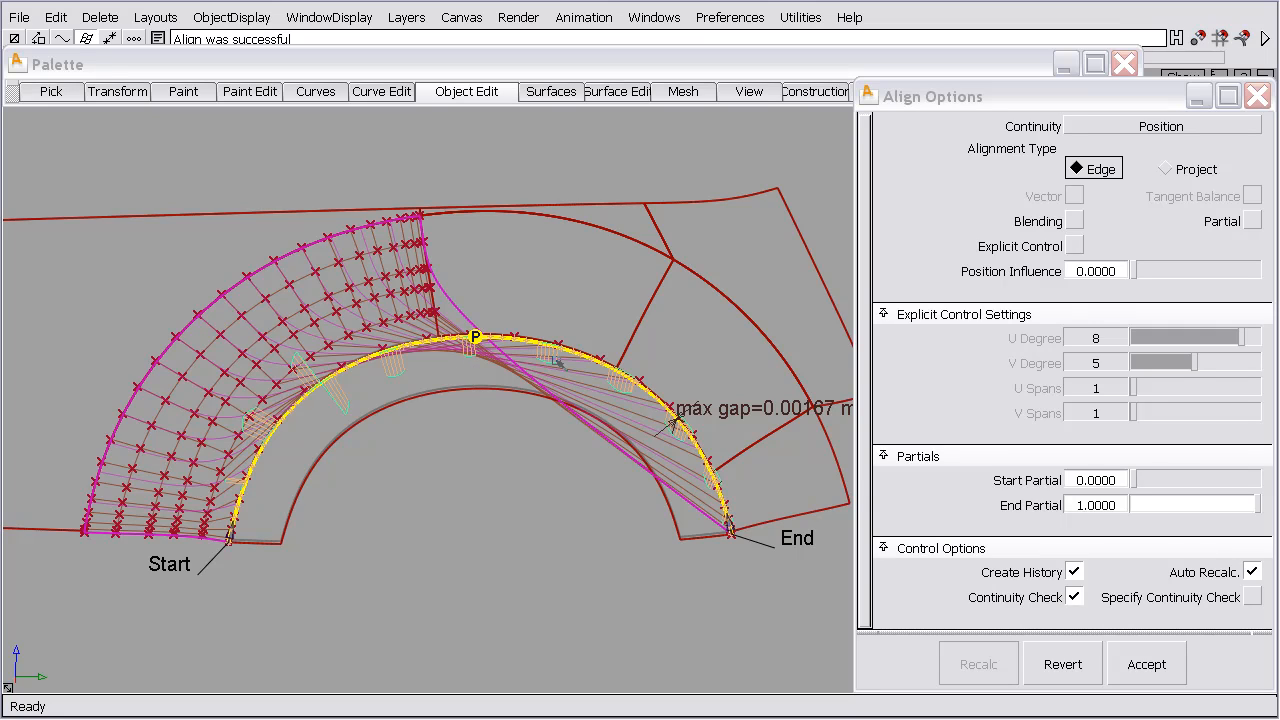
pyautogui.click(1252, 221)
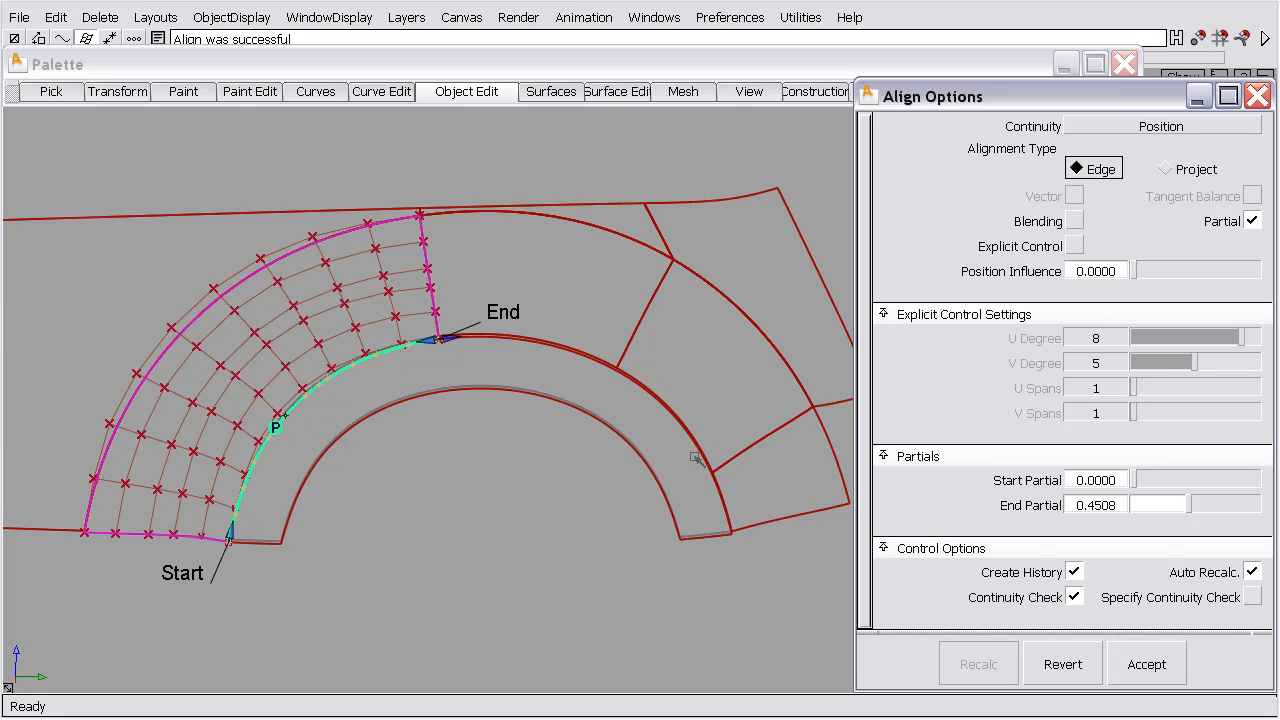
# Adjust the partial alignment's End handle along the flange edge, finishing with End Partial at 0.4508
pyautogui.keyDown('alt'); pyautogui.keyDown('shift'); pyautogui.moveTo(436, 410); pyautogui.dragTo(643, 354, button='right'); pyautogui.keyUp('shift'); pyautogui.keyUp('alt')
pyautogui.keyDown('alt'); pyautogui.keyDown('shift'); pyautogui.moveTo(643, 354); pyautogui.dragTo(595, 399, button='middle'); pyautogui.keyUp('shift'); pyautogui.keyUp('alt')
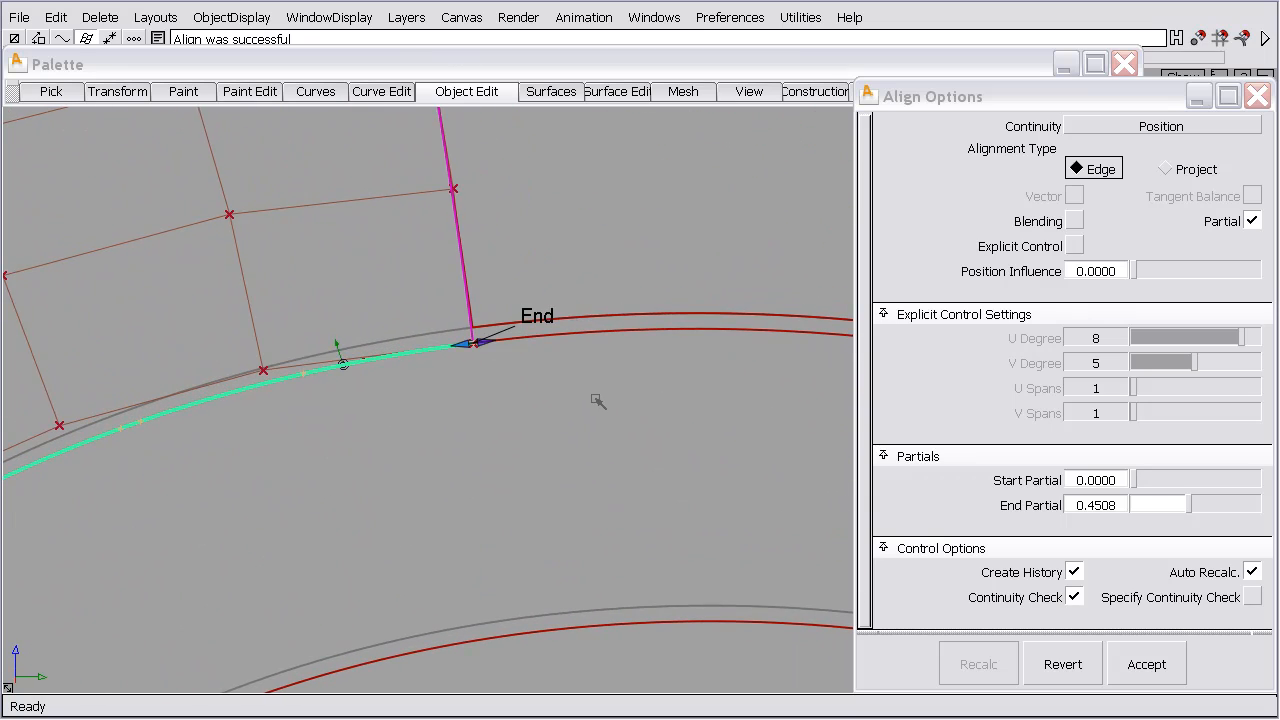
pyautogui.click(452, 348)
pyautogui.moveTo(452, 348); pyautogui.dragTo(374, 357)
pyautogui.moveTo(477, 354); pyautogui.dragTo(460, 374)
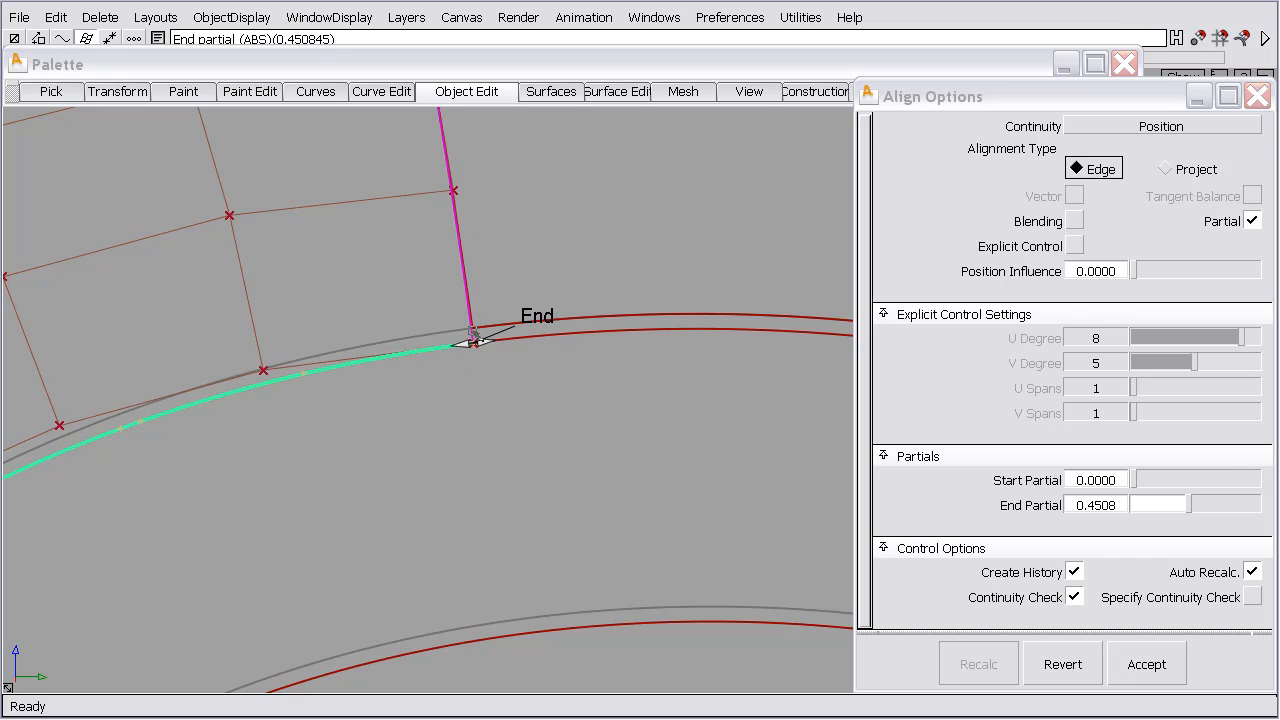
# Examine from several angles how the surface's side edge and CV rows run into the End of the partial alignment
pyautogui.keyDown('alt'); pyautogui.keyDown('shift'); pyautogui.moveTo(610, 417); pyautogui.dragTo(128, 582); pyautogui.keyUp('shift'); pyautogui.keyUp('alt')
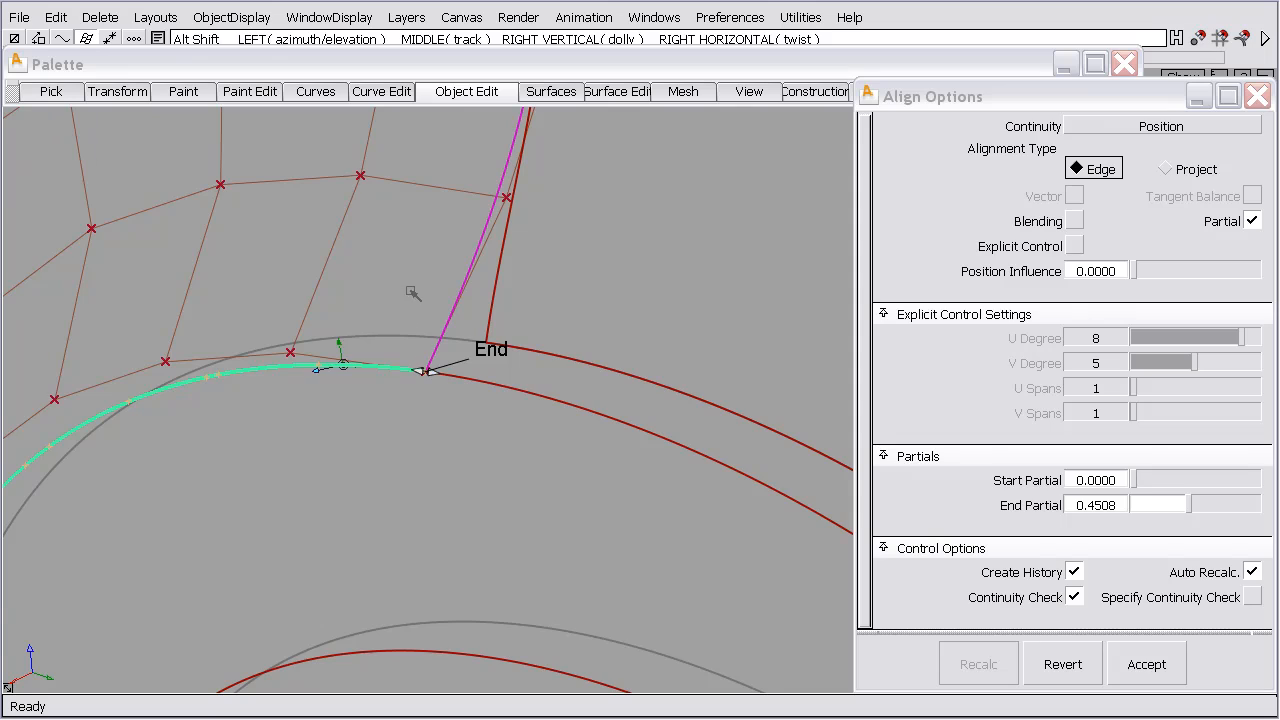
pyautogui.keyDown('alt'); pyautogui.keyDown('shift'); pyautogui.moveTo(414, 296); pyautogui.dragTo(414, 520, button='right'); pyautogui.keyUp('shift'); pyautogui.keyUp('alt')
pyautogui.keyDown('alt'); pyautogui.keyDown('shift'); pyautogui.moveTo(414, 520); pyautogui.dragTo(571, 499, button='middle'); pyautogui.keyUp('shift'); pyautogui.keyUp('alt')
pyautogui.keyDown('alt'); pyautogui.keyDown('shift'); pyautogui.moveTo(571, 499); pyautogui.dragTo(676, 322); pyautogui.keyUp('shift'); pyautogui.keyUp('alt')
pyautogui.keyDown('alt'); pyautogui.keyDown('shift'); pyautogui.moveTo(676, 322); pyautogui.dragTo(651, 403, button='right'); pyautogui.keyUp('shift'); pyautogui.keyUp('alt')
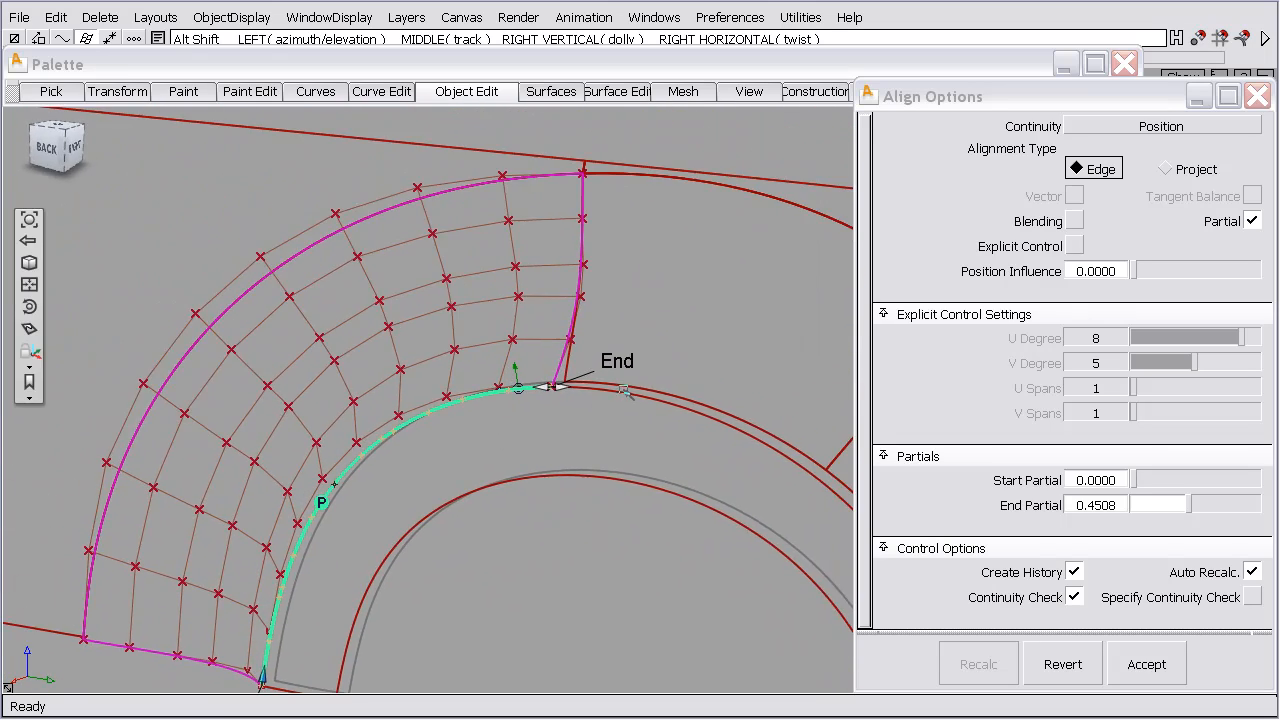
pyautogui.keyDown('alt'); pyautogui.keyDown('shift'); pyautogui.moveTo(637, 431); pyautogui.dragTo(437, 434); pyautogui.keyUp('shift'); pyautogui.keyUp('alt')
pyautogui.keyDown('alt'); pyautogui.keyDown('shift'); pyautogui.moveTo(437, 434); pyautogui.dragTo(486, 243, button='right'); pyautogui.keyUp('shift'); pyautogui.keyUp('alt')
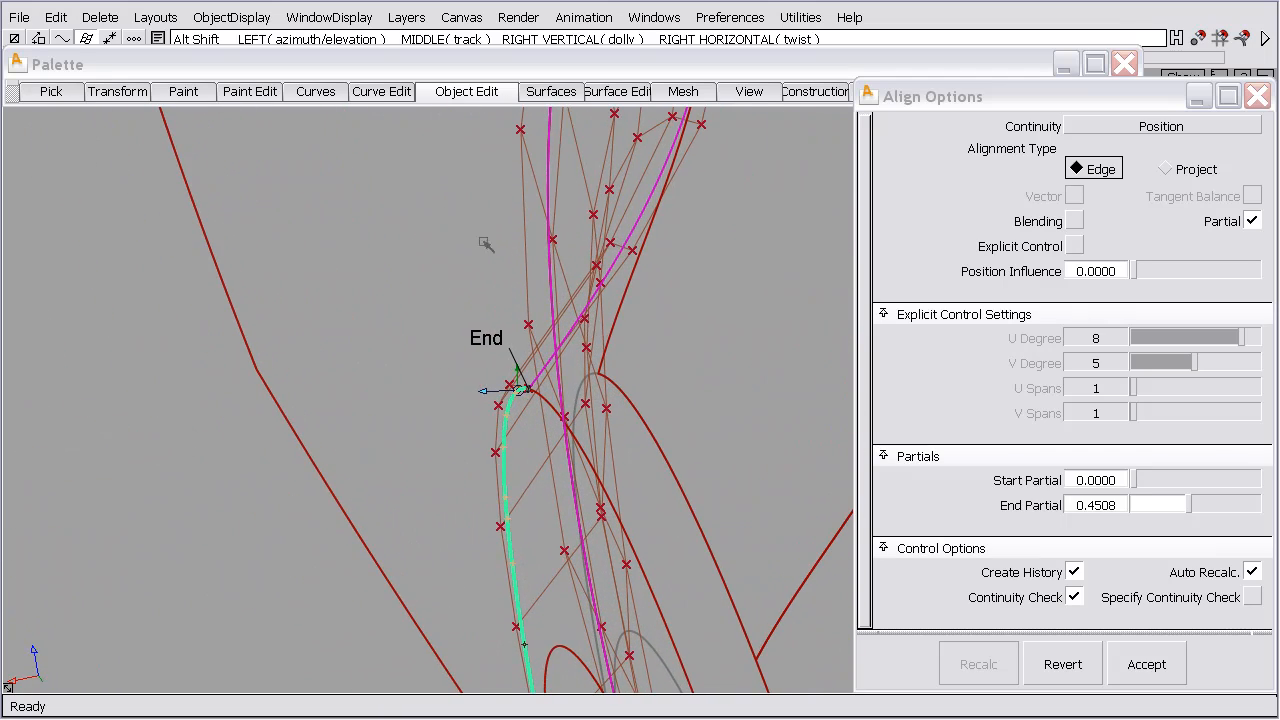
pyautogui.keyDown('alt'); pyautogui.keyDown('shift'); pyautogui.moveTo(674, 220); pyautogui.dragTo(616, 274, button='middle'); pyautogui.keyUp('shift'); pyautogui.keyUp('alt')
pyautogui.keyDown('alt'); pyautogui.keyDown('shift'); pyautogui.moveTo(616, 274); pyautogui.dragTo(566, 247); pyautogui.keyUp('shift'); pyautogui.keyUp('alt')
pyautogui.keyDown('alt'); pyautogui.keyDown('shift'); pyautogui.moveTo(586, 267); pyautogui.dragTo(586, 212, button='right'); pyautogui.keyUp('shift'); pyautogui.keyUp('alt')
pyautogui.keyDown('alt'); pyautogui.keyDown('shift'); pyautogui.moveTo(583, 226); pyautogui.dragTo(506, 229, button='middle'); pyautogui.keyUp('shift'); pyautogui.keyUp('alt')
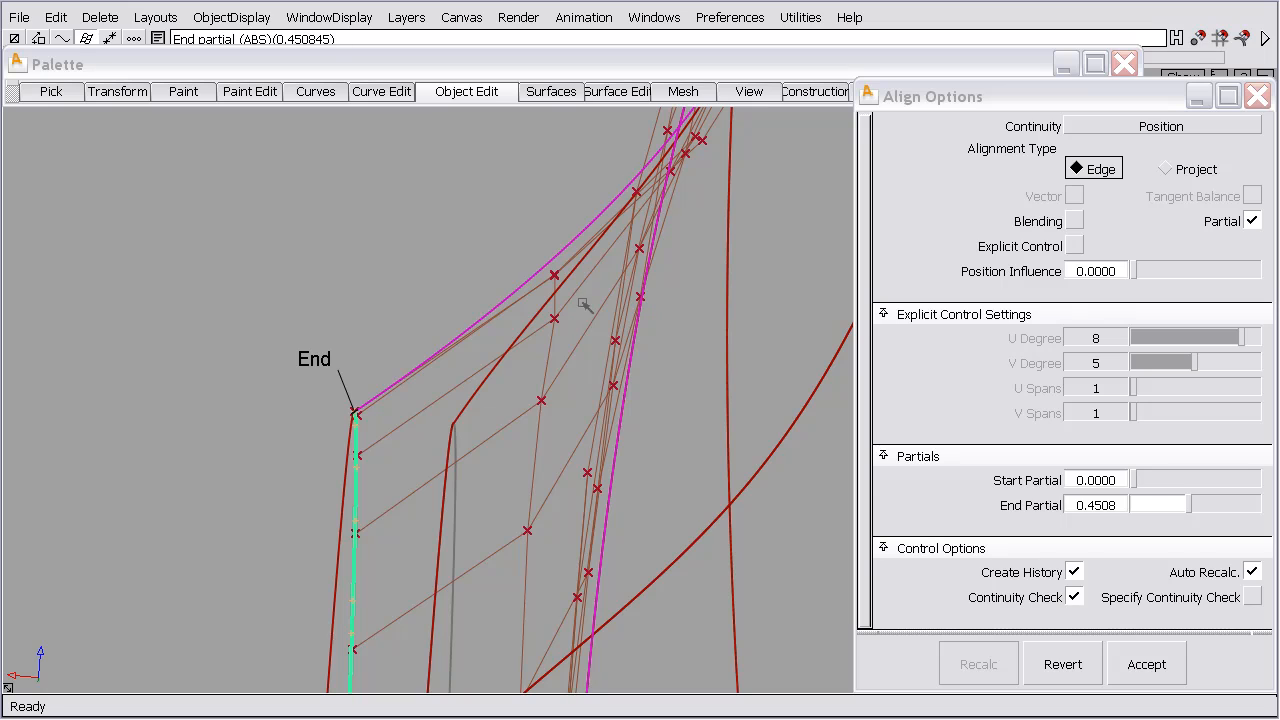
# Enable Blending for the partial alignment with Extra CV Rows set to 2
pyautogui.keyDown('alt'); pyautogui.keyDown('shift'); pyautogui.moveTo(549, 320); pyautogui.dragTo(694, 340); pyautogui.keyUp('shift'); pyautogui.keyUp('alt')
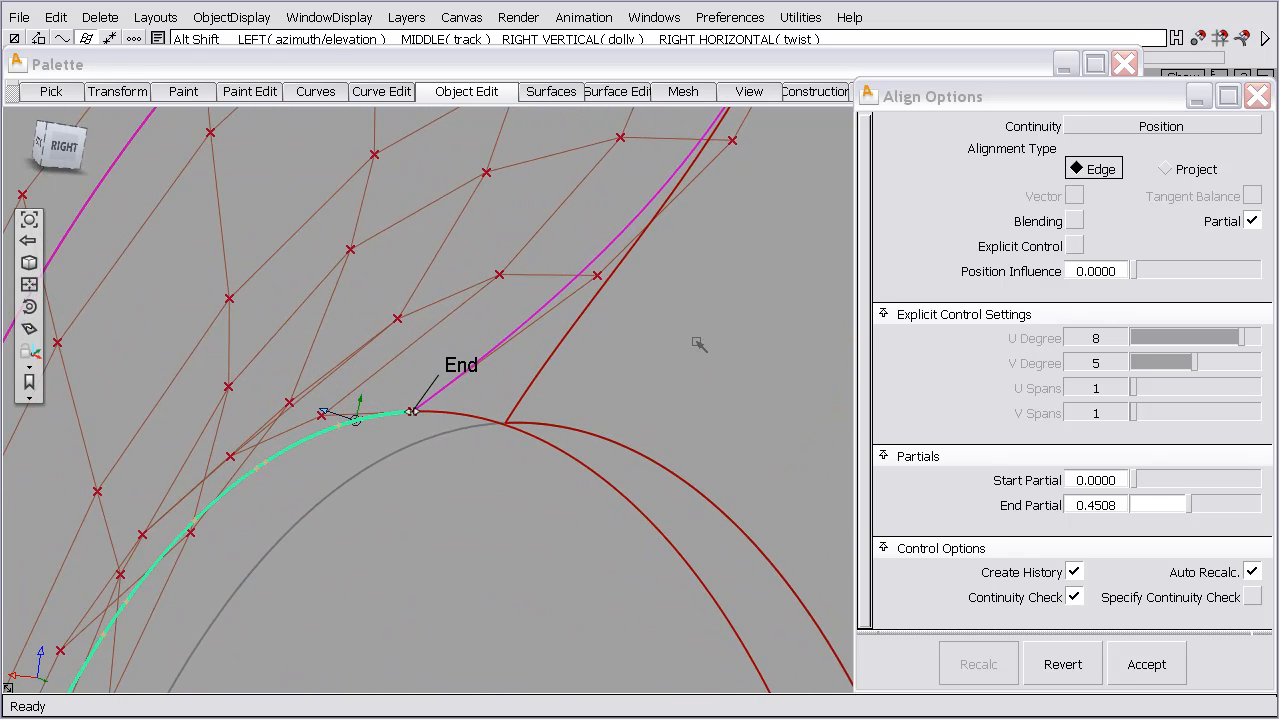
pyautogui.click(1078, 222)
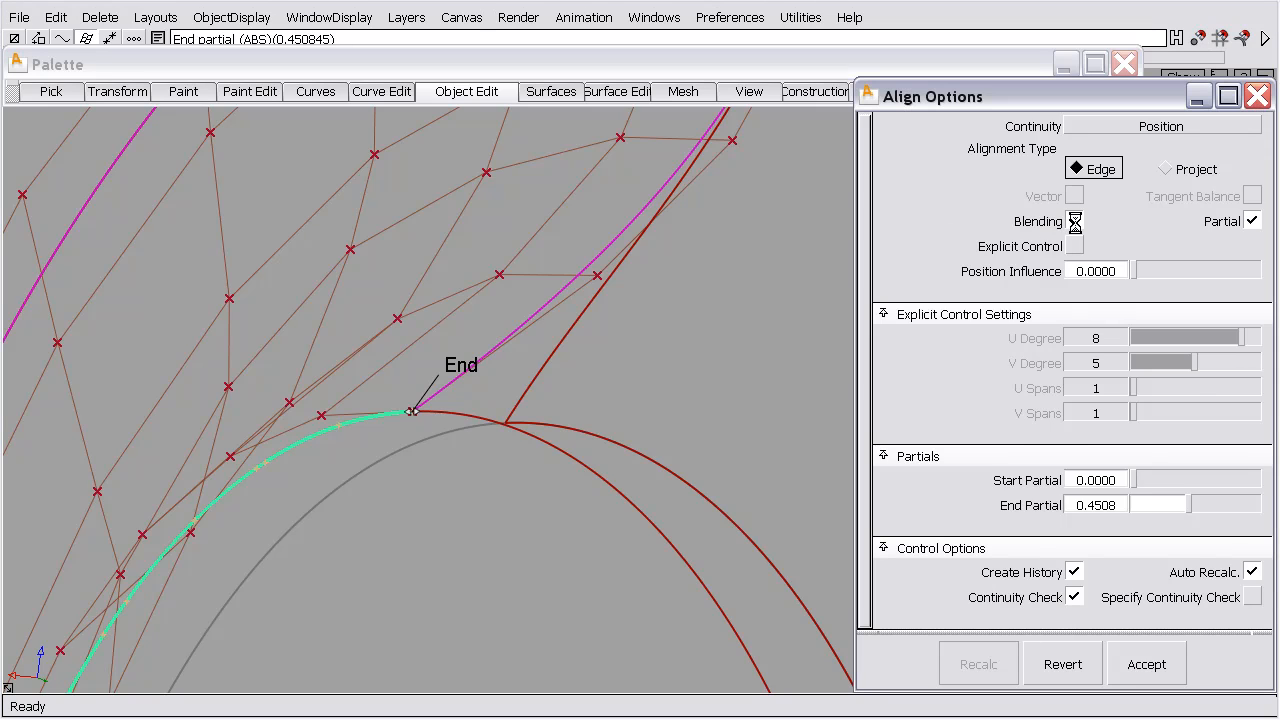
pyautogui.moveTo(1131, 338)
pyautogui.mouseDown()
pyautogui.moveTo(1170, 337)
pyautogui.moveTo(1156, 338)
pyautogui.mouseUp()
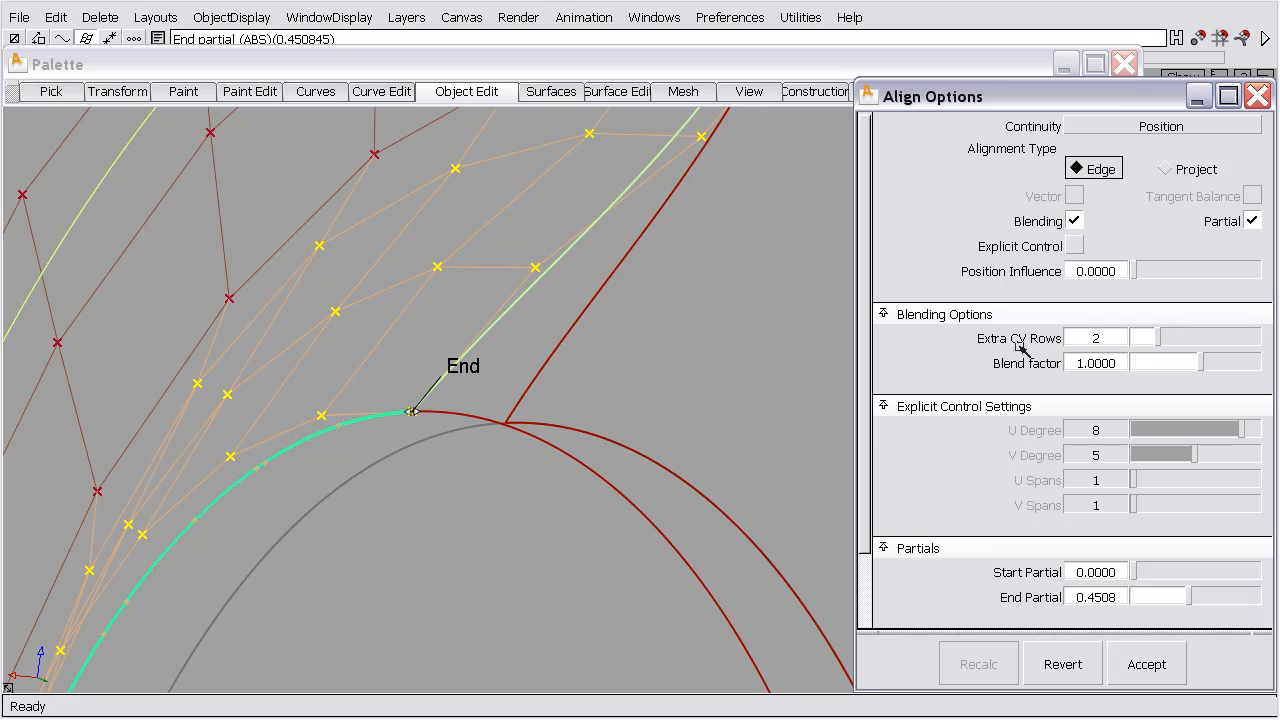
# Examine the blended CV rows and the side edge near the alignment's End from overview and side-on angles
pyautogui.keyDown('alt'); pyautogui.keyDown('shift'); pyautogui.moveTo(703, 262); pyautogui.dragTo(689, 411, button='right'); pyautogui.keyUp('shift'); pyautogui.keyUp('alt')
pyautogui.keyDown('alt'); pyautogui.keyDown('shift'); pyautogui.moveTo(547, 366); pyautogui.dragTo(585, 430, button='middle'); pyautogui.keyUp('shift'); pyautogui.keyUp('alt')
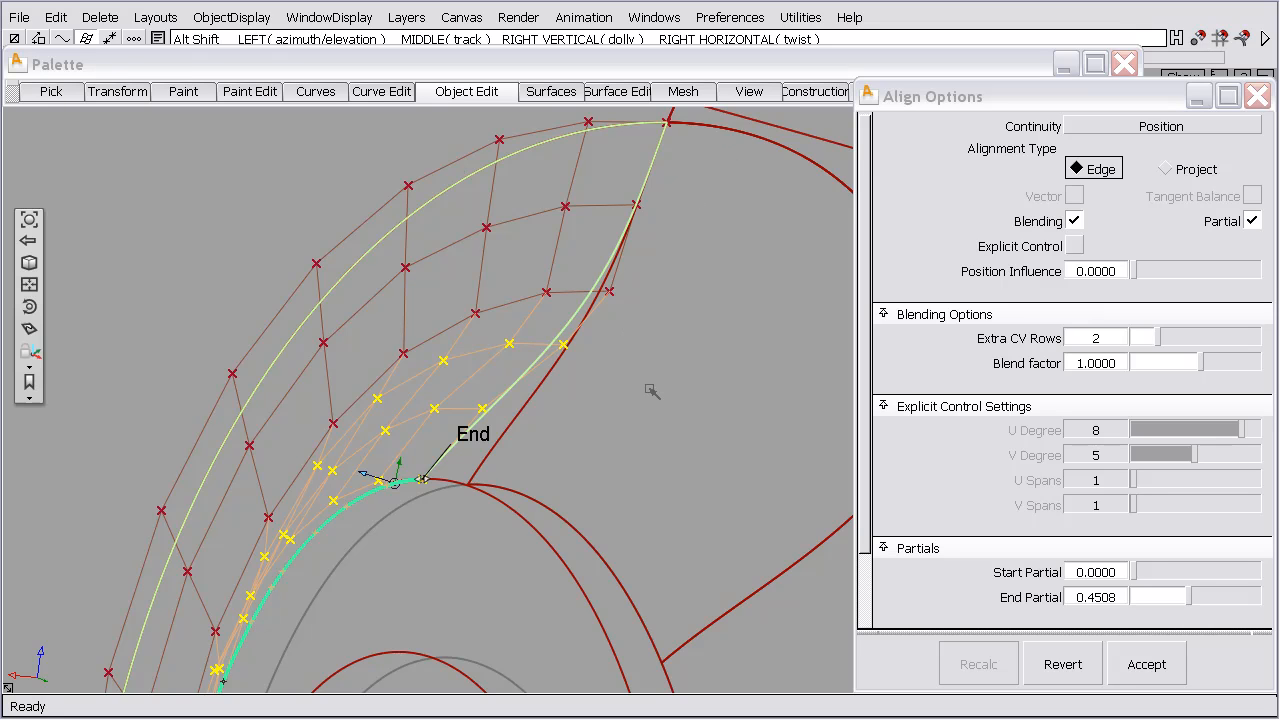
pyautogui.keyDown('alt'); pyautogui.keyDown('shift'); pyautogui.moveTo(728, 160); pyautogui.dragTo(440, 403); pyautogui.keyUp('shift'); pyautogui.keyUp('alt')
pyautogui.keyDown('alt'); pyautogui.keyDown('shift'); pyautogui.moveTo(440, 403); pyautogui.dragTo(448, 200, button='right'); pyautogui.keyUp('shift'); pyautogui.keyUp('alt')
pyautogui.keyDown('alt'); pyautogui.keyDown('shift'); pyautogui.moveTo(465, 232); pyautogui.dragTo(410, 243, button='middle'); pyautogui.keyUp('shift'); pyautogui.keyUp('alt')
pyautogui.keyDown('alt'); pyautogui.keyDown('shift'); pyautogui.moveTo(410, 243); pyautogui.dragTo(411, 317); pyautogui.keyUp('shift'); pyautogui.keyUp('alt')
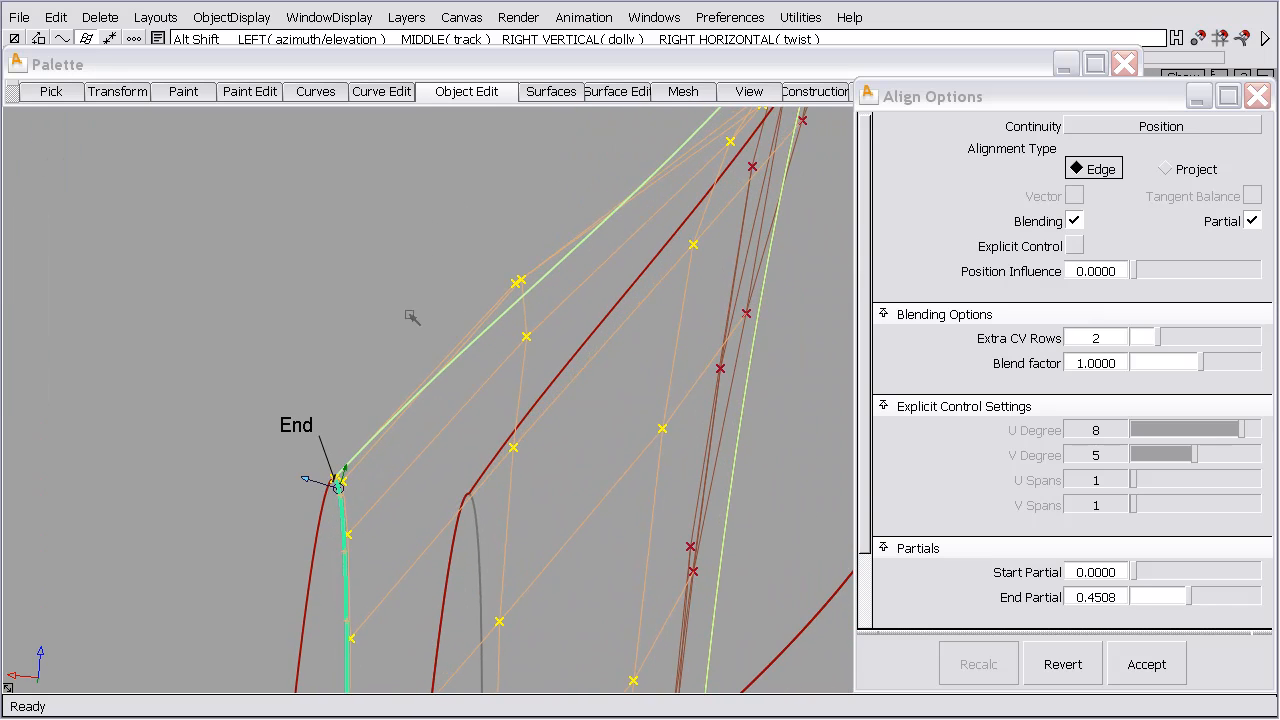
pyautogui.keyDown('alt'); pyautogui.keyDown('shift'); pyautogui.moveTo(343, 392); pyautogui.dragTo(363, 360); pyautogui.keyUp('shift'); pyautogui.keyUp('alt')
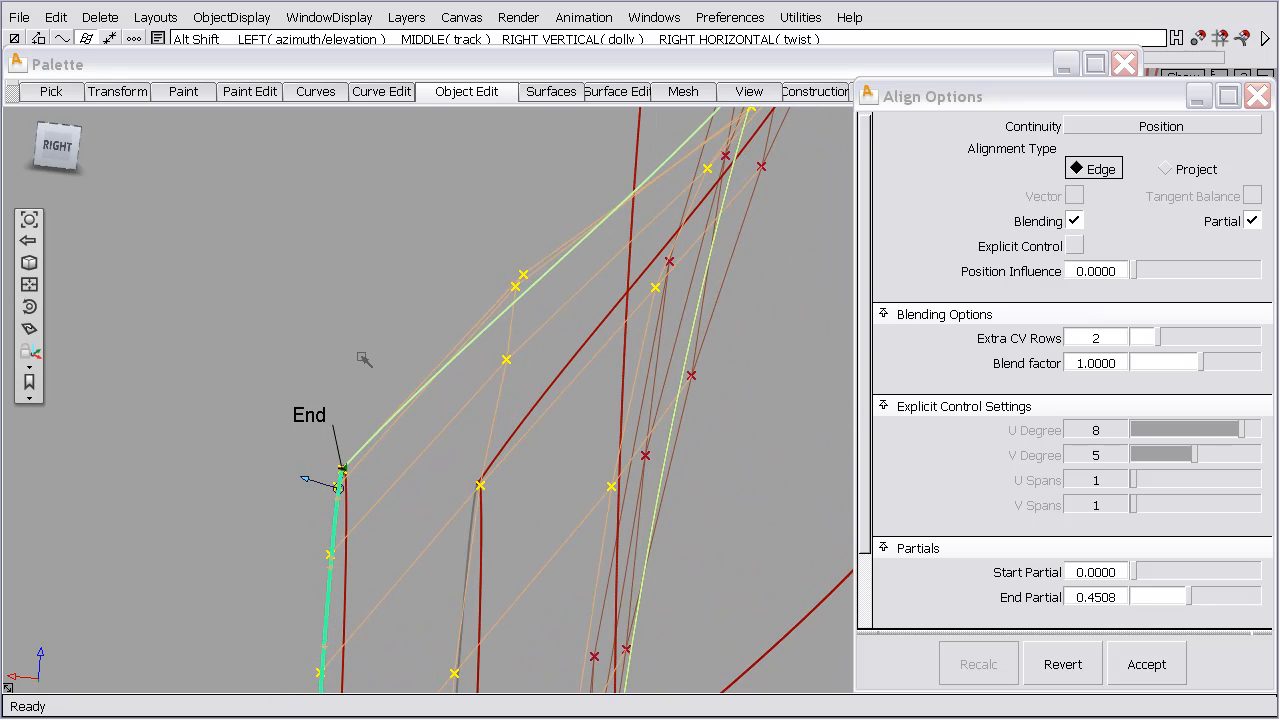
pyautogui.keyDown('alt'); pyautogui.keyDown('shift'); pyautogui.moveTo(545, 396); pyautogui.dragTo(484, 439); pyautogui.keyUp('shift'); pyautogui.keyUp('alt')
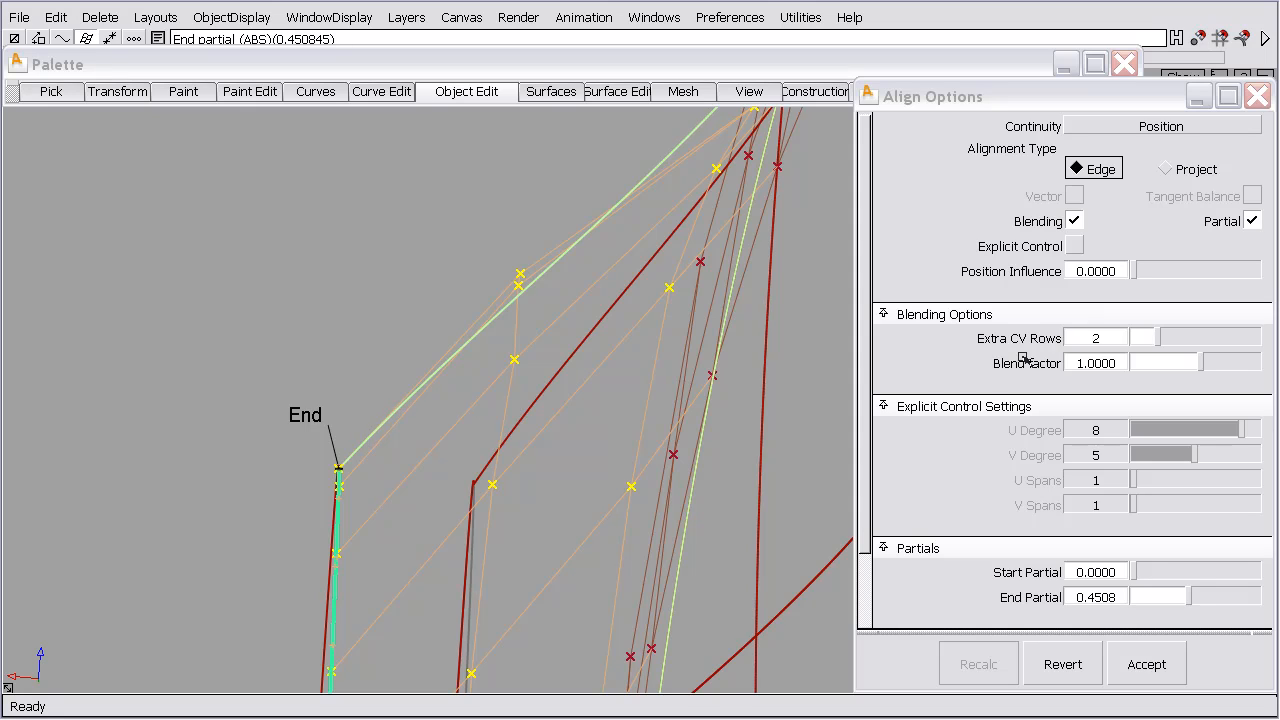
# Set the partial alignment's Blend factor to 0, check the reshaped side edge from several angles, and finish the alignment
pyautogui.click(1095, 363)
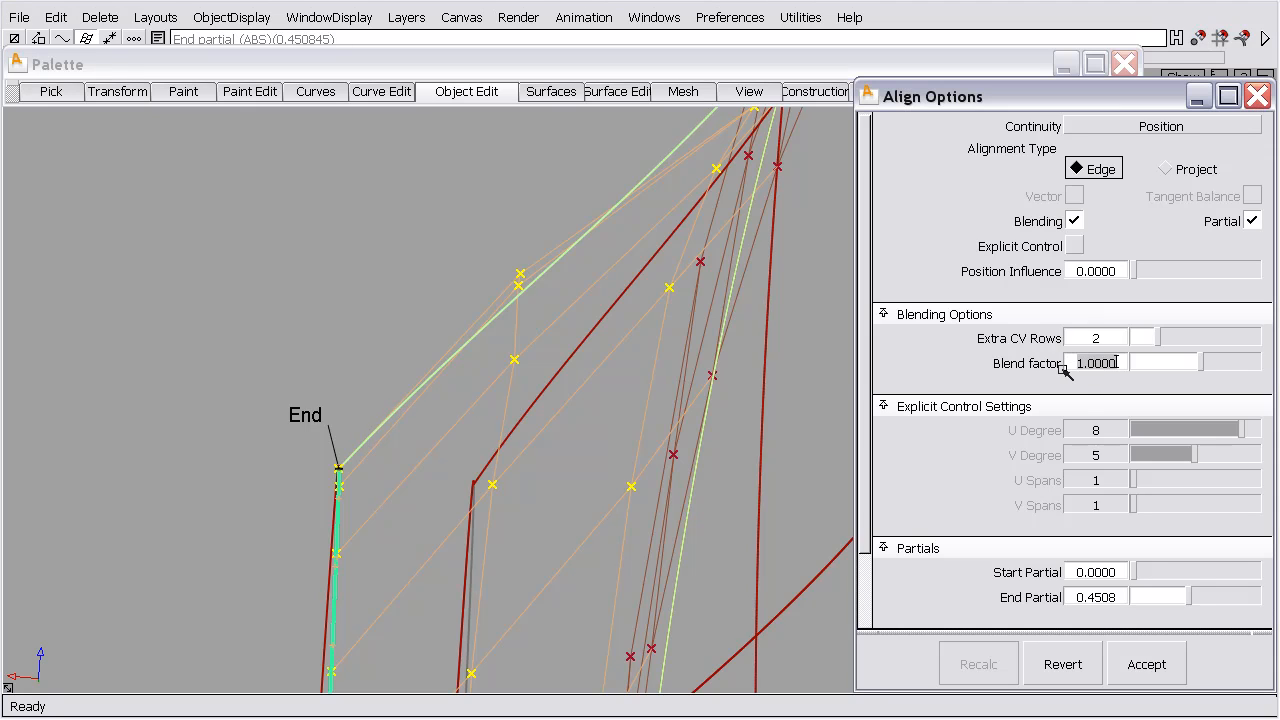
pyautogui.write('0')
pyautogui.press('Return')
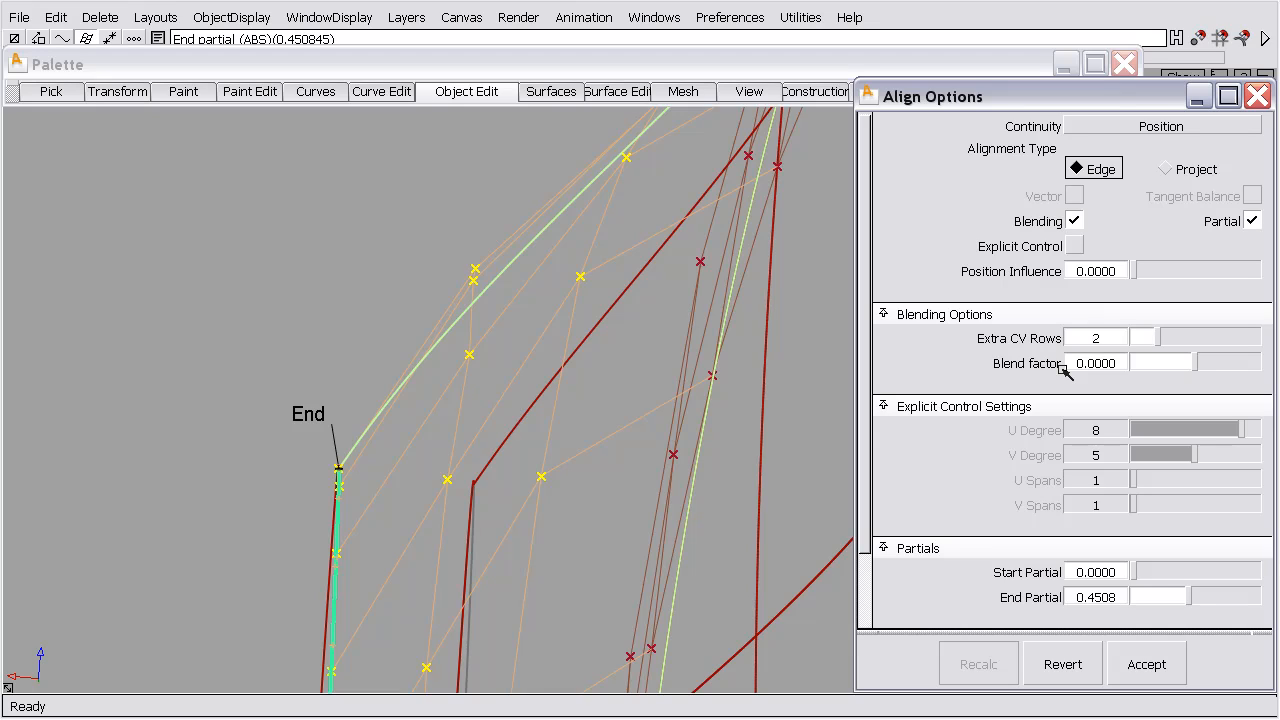
pyautogui.keyDown('alt'); pyautogui.keyDown('shift'); pyautogui.moveTo(483, 489); pyautogui.dragTo(509, 500); pyautogui.keyUp('shift'); pyautogui.keyUp('alt')
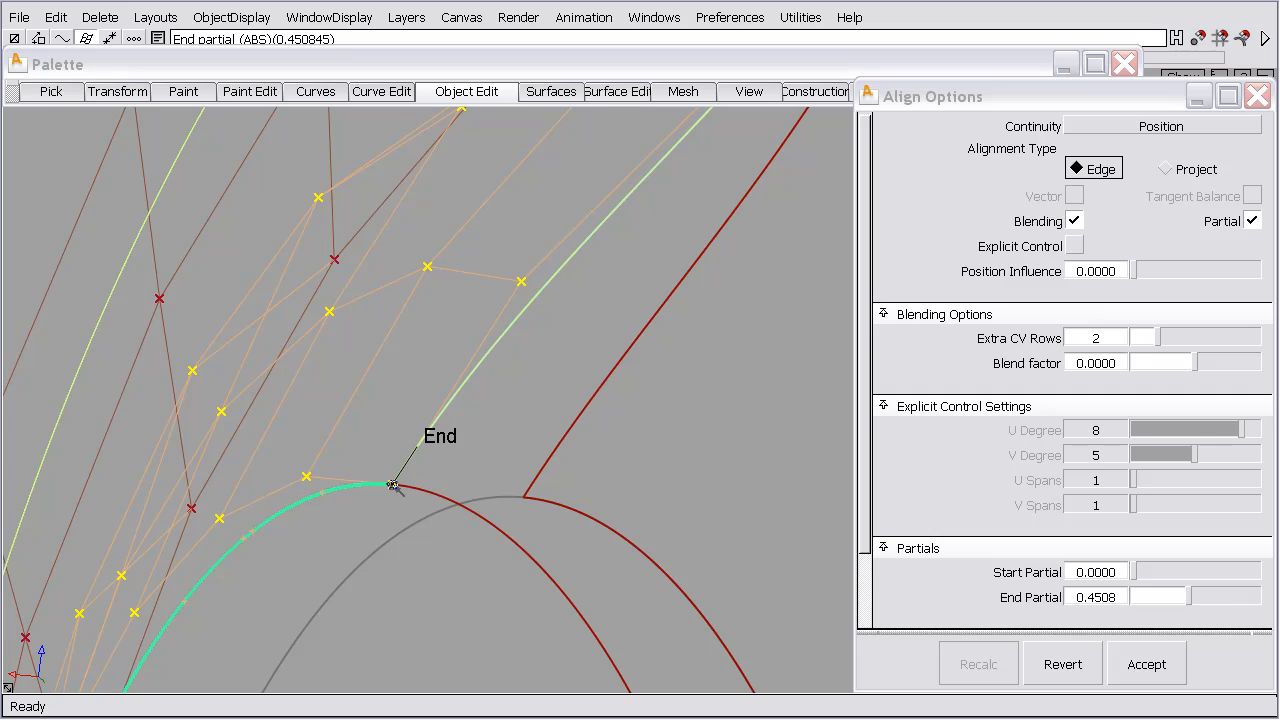
pyautogui.keyDown('alt'); pyautogui.keyDown('shift'); pyautogui.moveTo(522, 283); pyautogui.dragTo(573, 213); pyautogui.keyUp('shift'); pyautogui.keyUp('alt')
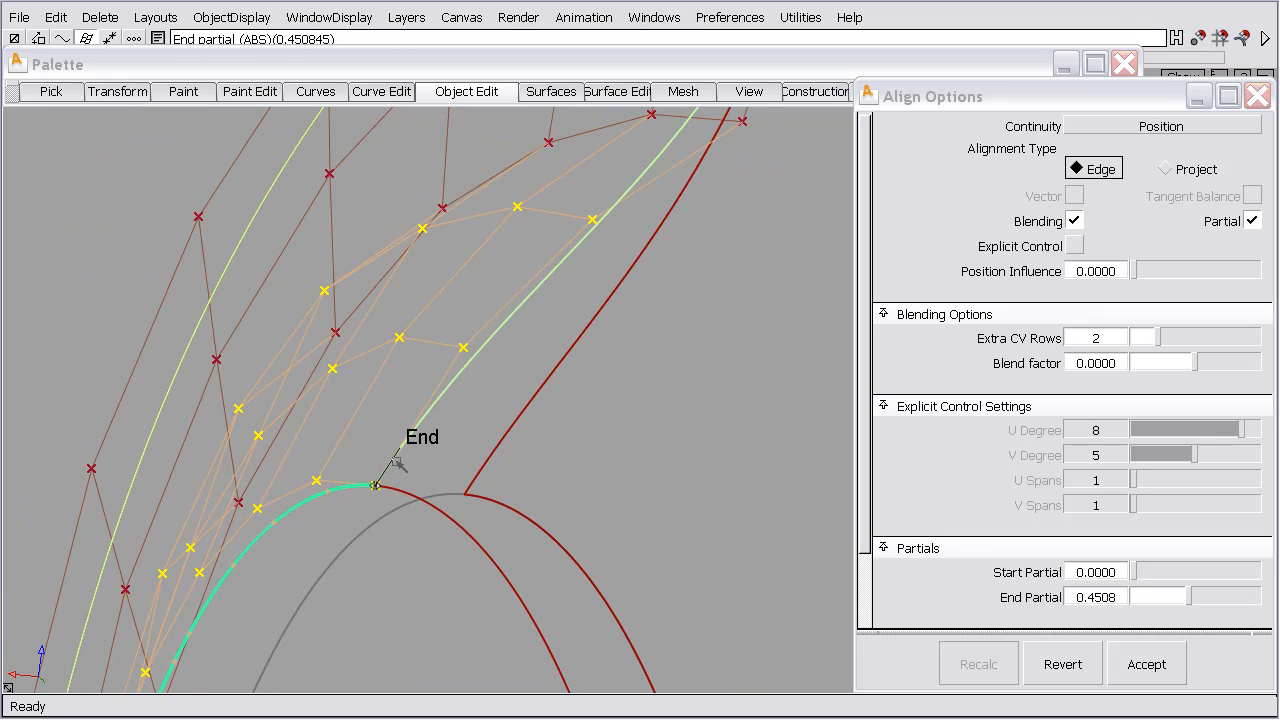
pyautogui.keyDown('alt'); pyautogui.keyDown('shift'); pyautogui.moveTo(413, 255); pyautogui.dragTo(551, 306); pyautogui.keyUp('shift'); pyautogui.keyUp('alt')
pyautogui.keyDown('ctrl'); pyautogui.keyDown('shift'); pyautogui.click(543, 343); pyautogui.keyUp('shift'); pyautogui.keyUp('ctrl')
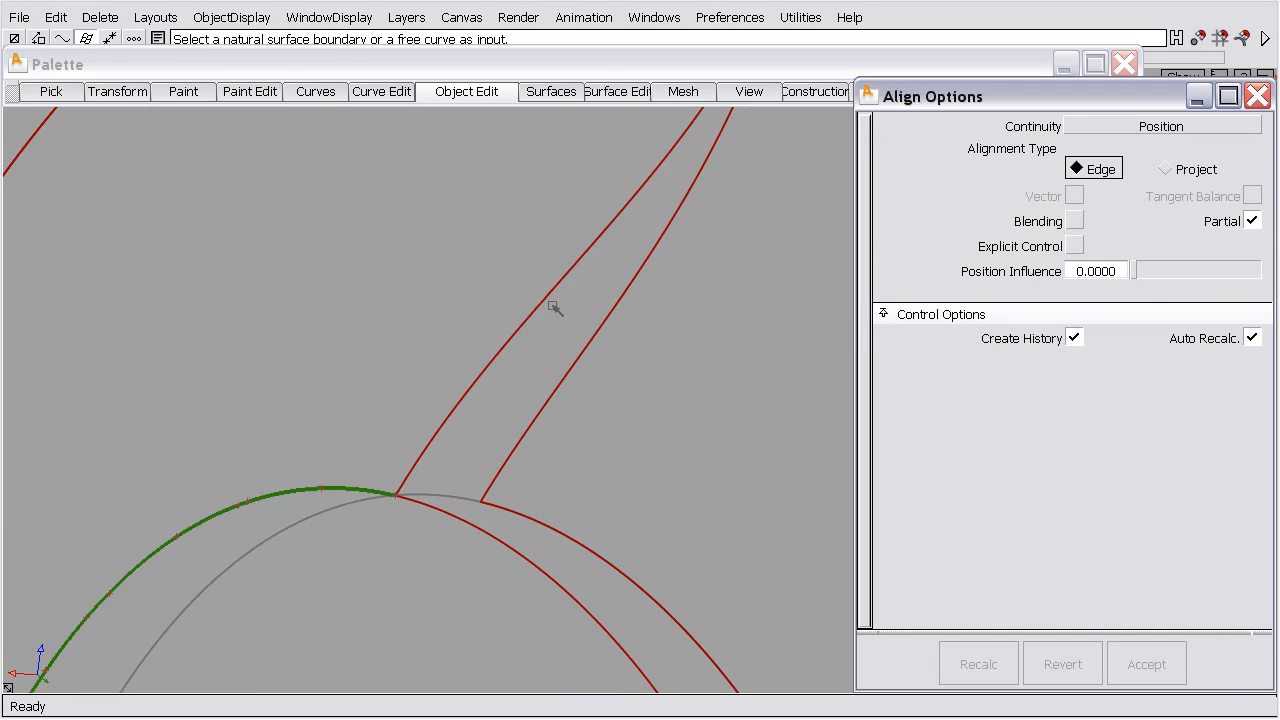
# Duplicate the neighbouring surface's side edge, the one facing the aligned surface across the gap, as a free curve
pyautogui.click(399, 96)
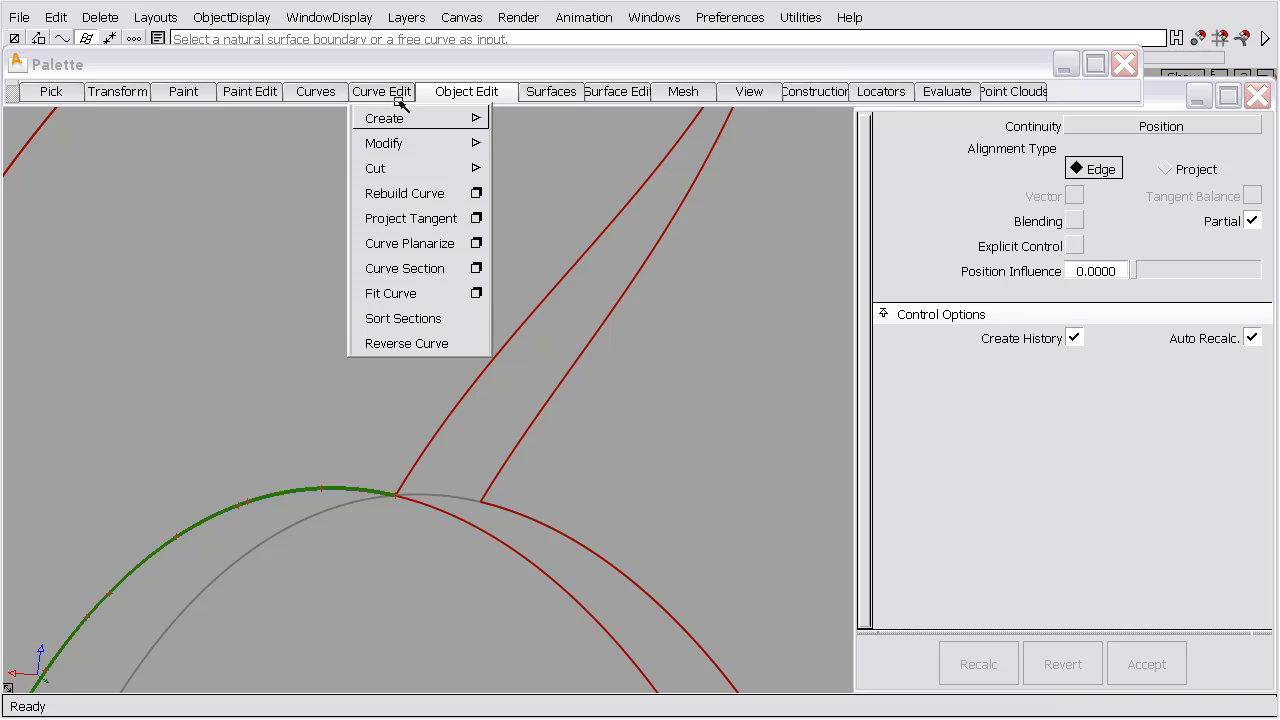
pyautogui.moveTo(400, 120)
pyautogui.click(555, 120)
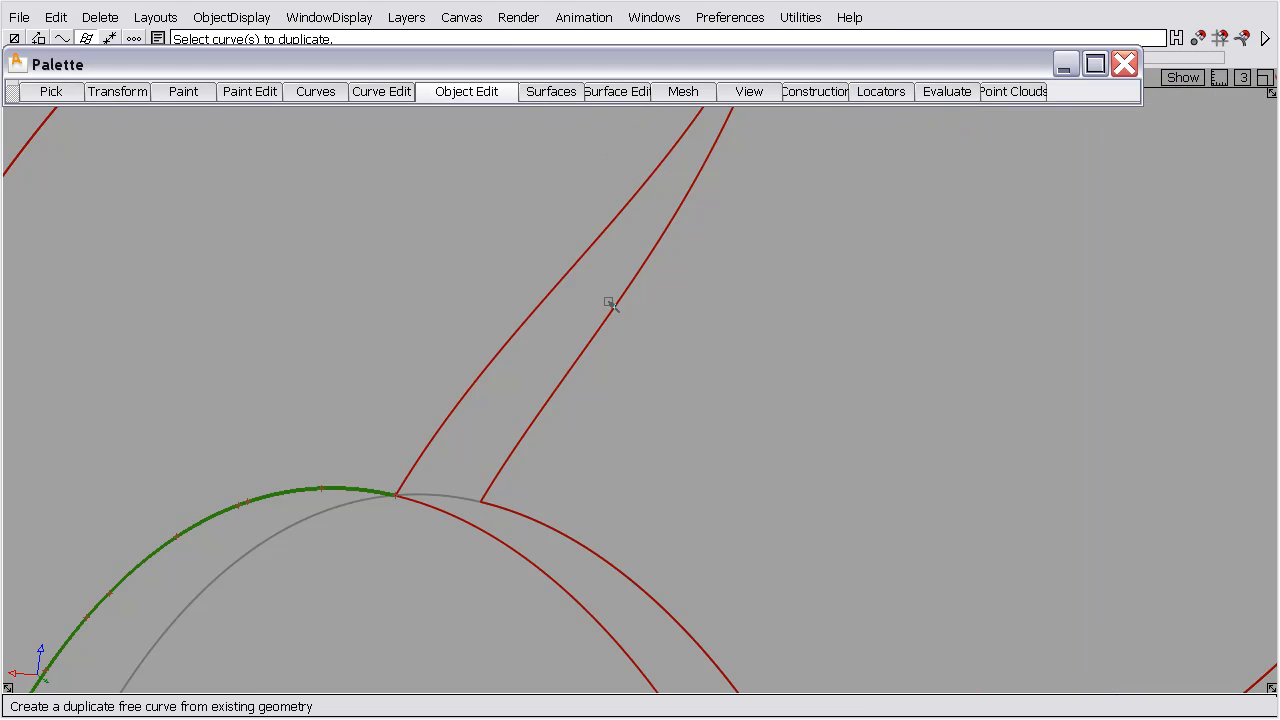
pyautogui.click(610, 312)
# Set the duplicated curve's pivot at its lower end and move that end onto the aligned surface's corner
pyautogui.keyDown('ctrl'); pyautogui.keyDown('shift'); pyautogui.moveTo(612, 409); pyautogui.dragTo(570, 465); pyautogui.keyUp('shift'); pyautogui.keyUp('ctrl')
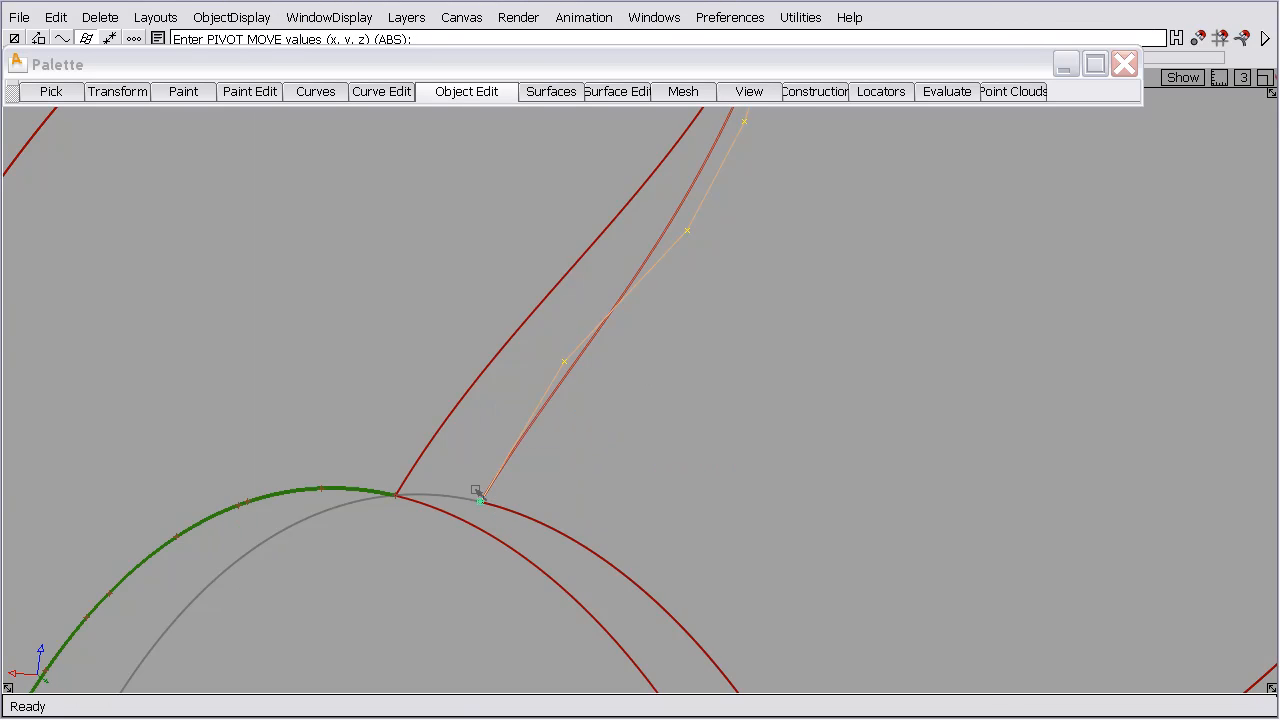
pyautogui.click(481, 497)
pyautogui.moveTo(453, 425); pyautogui.dragTo(349, 514)
# Show the aligned surface's control vertices and compare its side edge with the duplicated curve
pyautogui.keyDown('ctrl'); pyautogui.keyDown('shift'); pyautogui.moveTo(678, 306); pyautogui.dragTo(558, 306); pyautogui.keyUp('shift'); pyautogui.keyUp('ctrl')
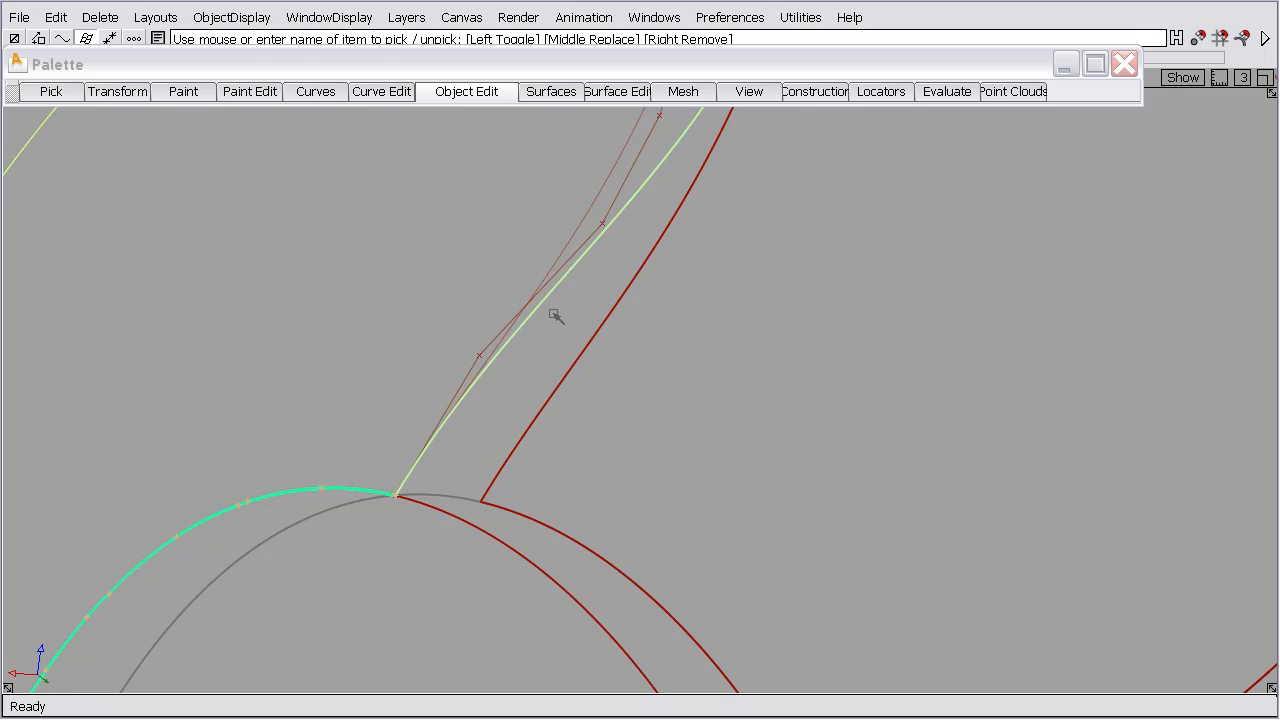
pyautogui.click(247, 17)
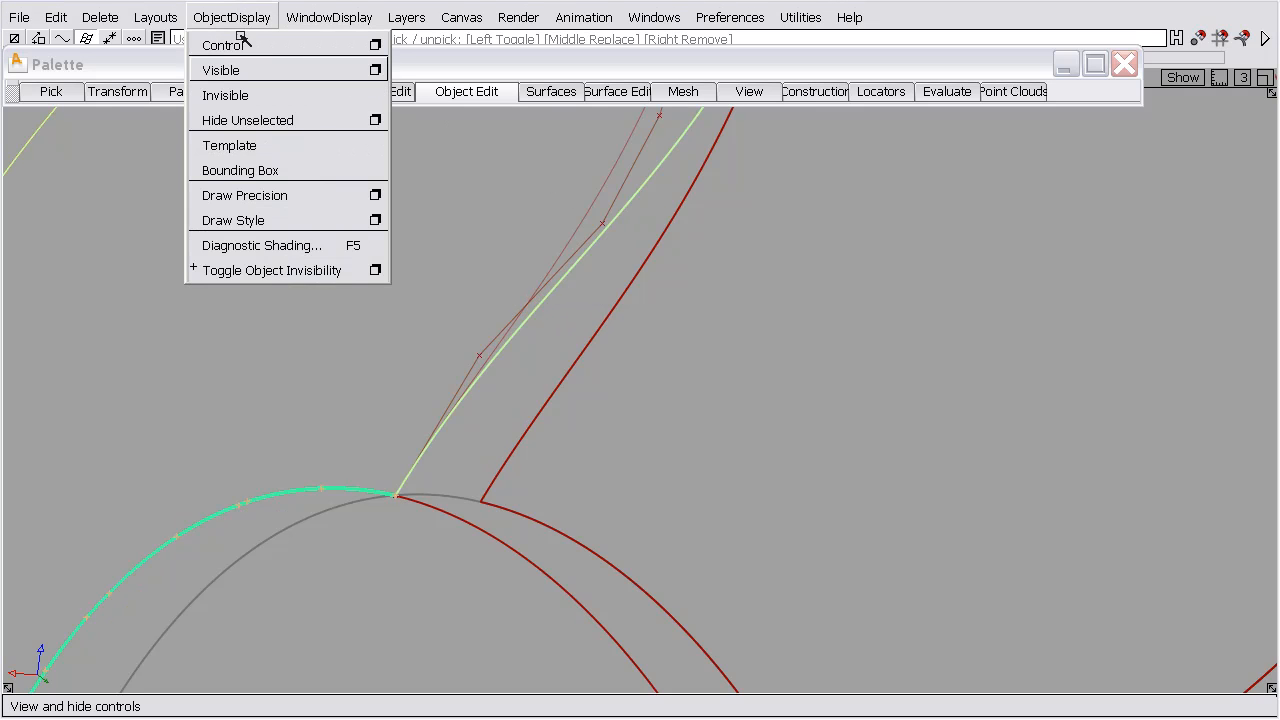
pyautogui.click(243, 44)
pyautogui.keyDown('ctrl'); pyautogui.keyDown('shift'); pyautogui.moveTo(551, 343); pyautogui.dragTo(551, 414); pyautogui.keyUp('shift'); pyautogui.keyUp('ctrl')
pyautogui.moveTo(492, 372)
pyautogui.keyDown('alt'); pyautogui.keyDown('shift'); pyautogui.mouseDown(button='right')
pyautogui.moveTo(520, 391)
pyautogui.moveTo(549, 369)
pyautogui.moveTo(543, 411)
pyautogui.moveTo(573, 395)
pyautogui.mouseUp(button='right'); pyautogui.keyUp('shift'); pyautogui.keyUp('alt')
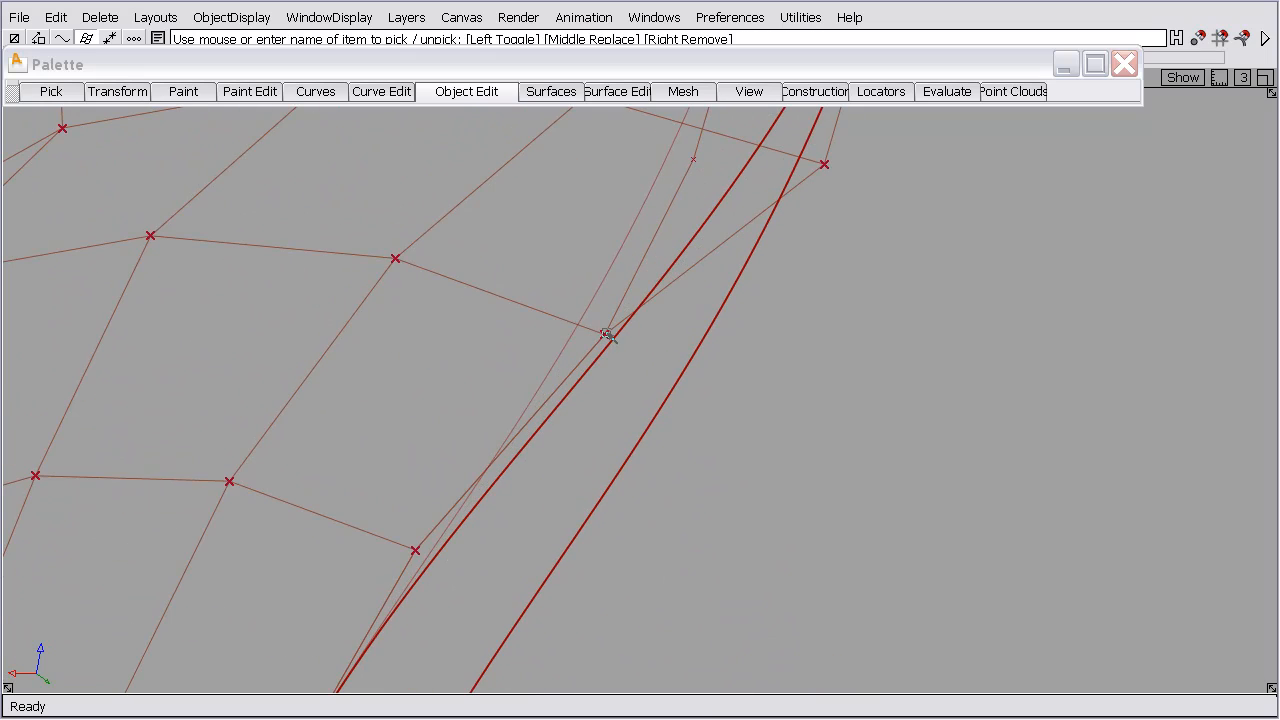
pyautogui.keyDown('alt'); pyautogui.keyDown('shift'); pyautogui.moveTo(466, 574); pyautogui.dragTo(485, 512, button='right'); pyautogui.keyUp('shift'); pyautogui.keyUp('alt')
# Show the control vertices of the neighbouring surface on the other side of the gap
pyautogui.moveTo(365, 313)
pyautogui.keyDown('ctrl'); pyautogui.keyDown('shift'); pyautogui.mouseDown()
pyautogui.moveTo(563, 307)
pyautogui.moveTo(391, 323)
pyautogui.mouseUp(); pyautogui.keyUp('shift'); pyautogui.keyUp('ctrl')
pyautogui.click(501, 262)
pyautogui.keyDown('alt'); pyautogui.keyDown('shift'); pyautogui.moveTo(457, 403); pyautogui.dragTo(445, 343, button='right'); pyautogui.keyUp('shift'); pyautogui.keyUp('alt')
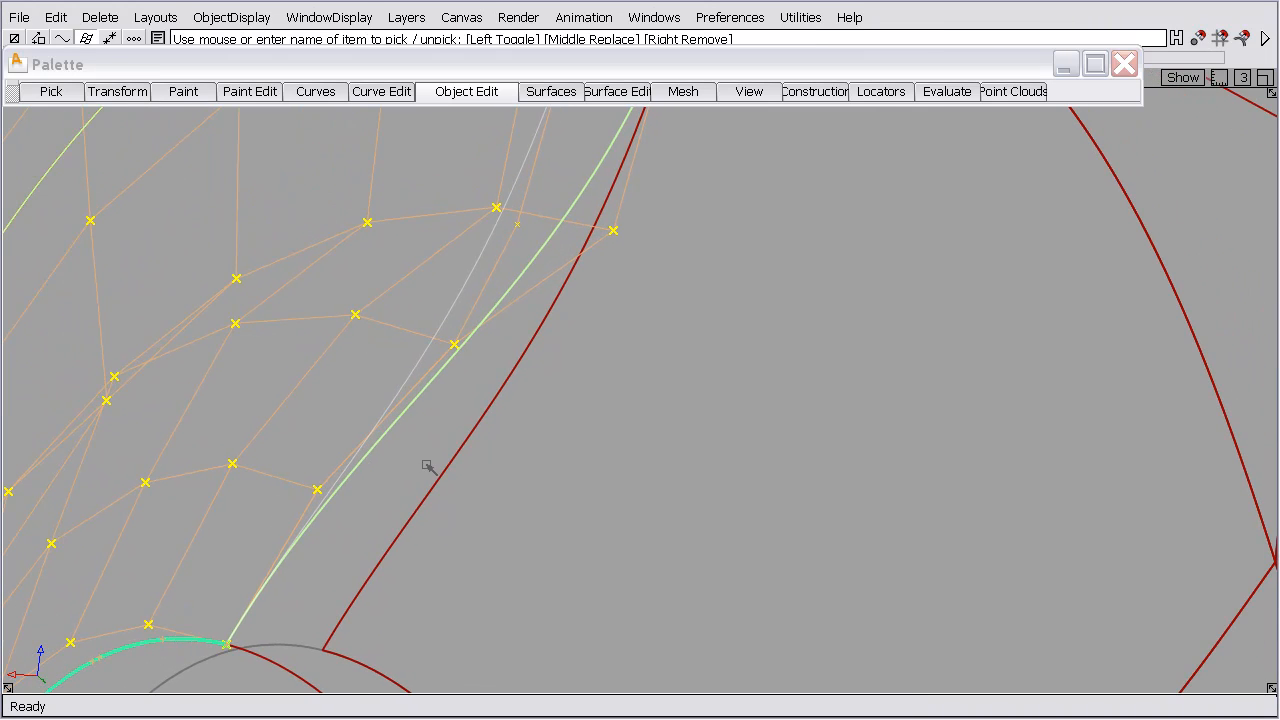
pyautogui.click(431, 420)
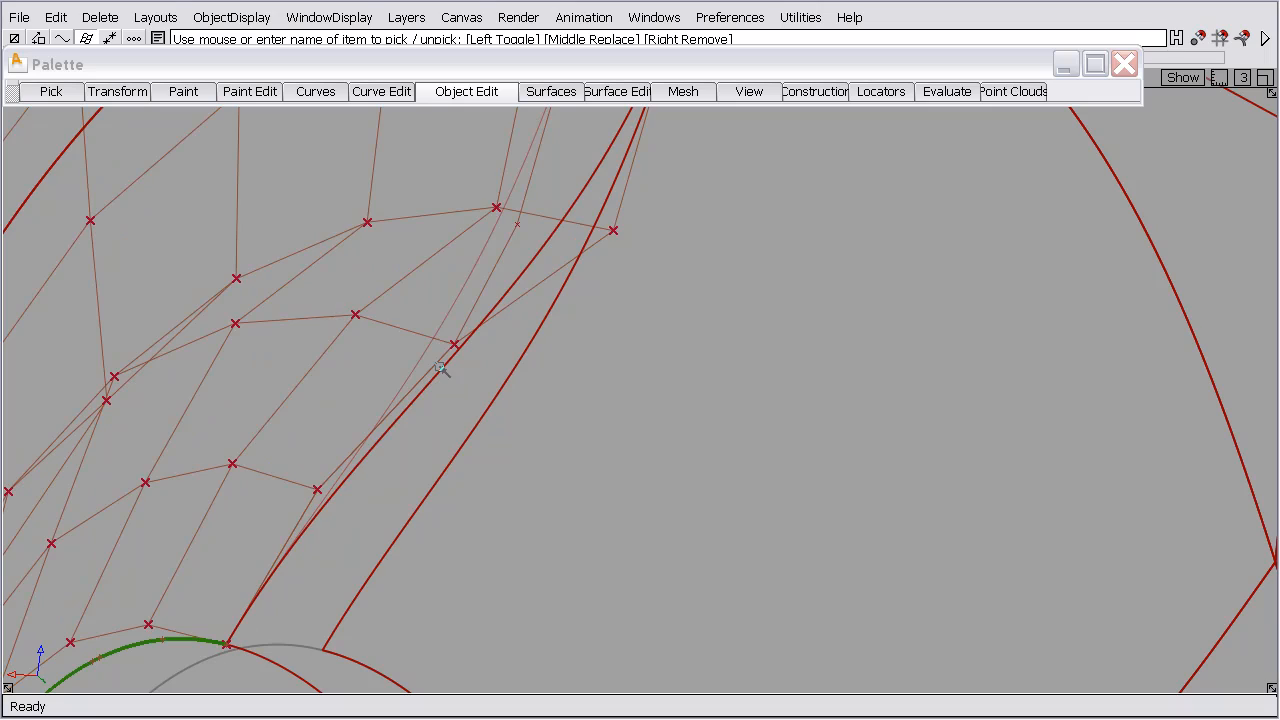
pyautogui.click(478, 432)
pyautogui.click(231, 17)
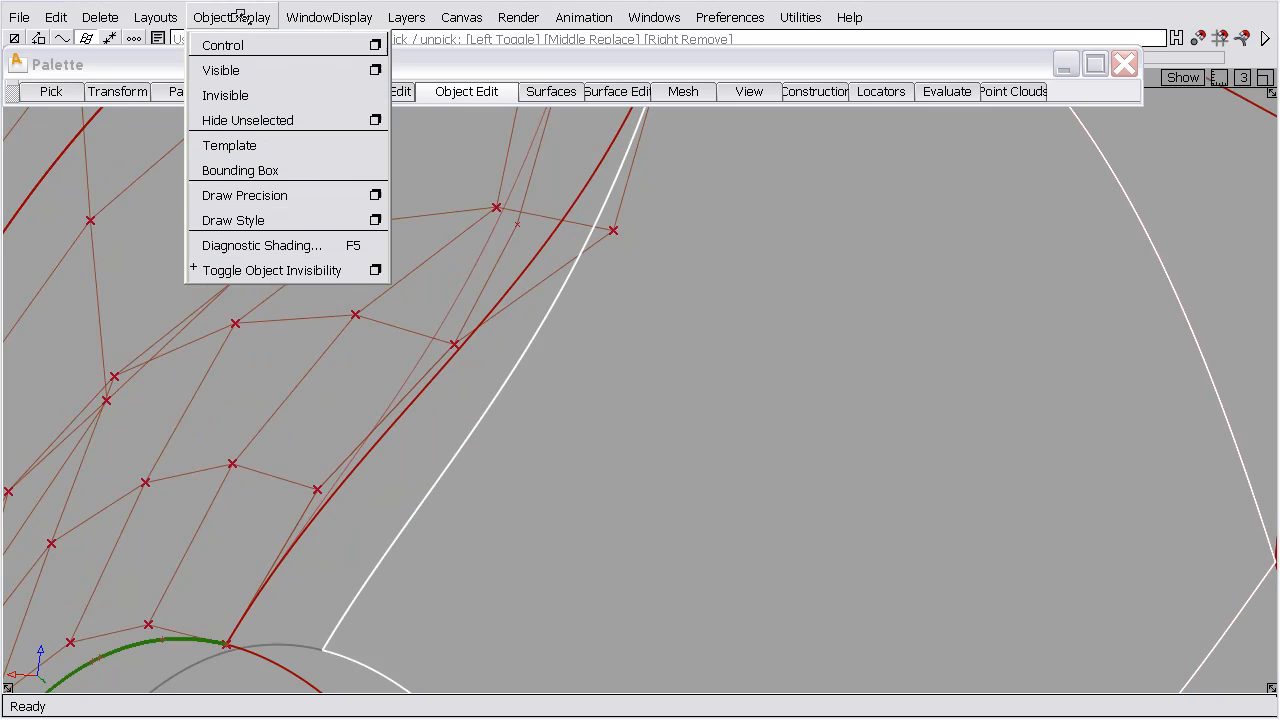
pyautogui.click(226, 44)
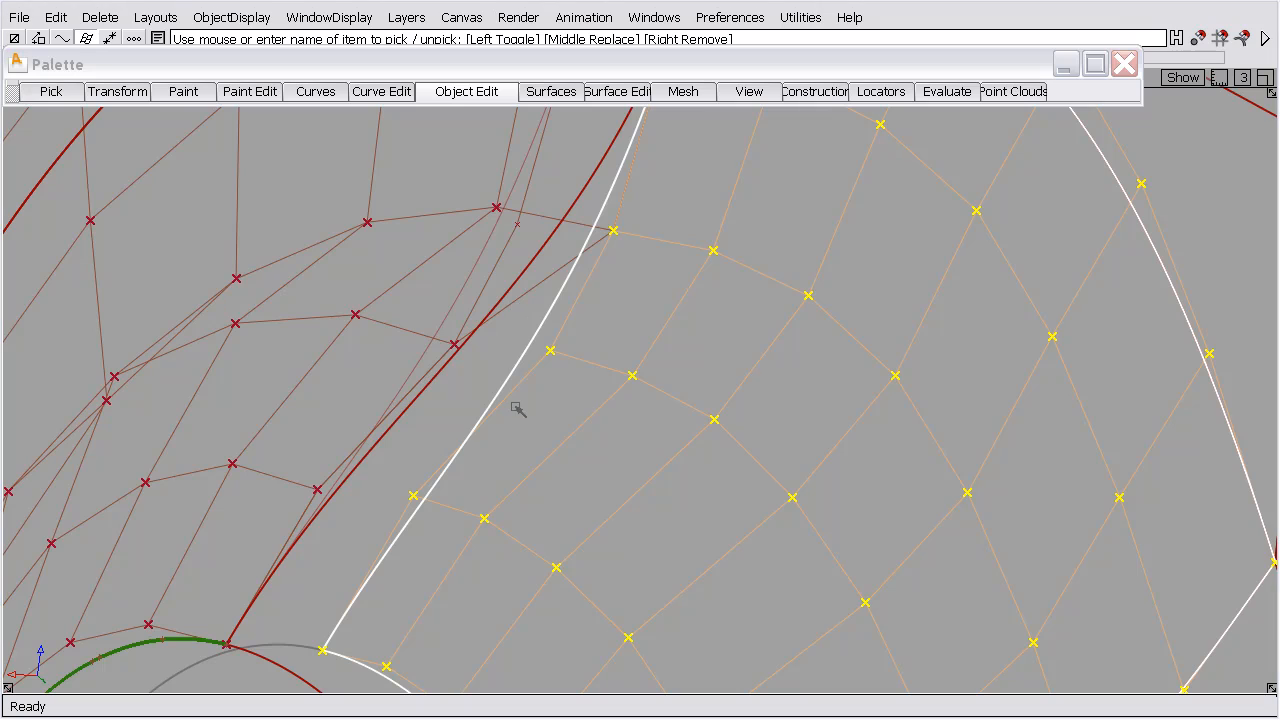
pyautogui.keyDown('ctrl'); pyautogui.keyDown('shift'); pyautogui.moveTo(517, 403); pyautogui.dragTo(515, 357); pyautogui.keyUp('shift'); pyautogui.keyUp('ctrl')
# Delete the duplicated comparison curve lying along the aligned surface's side edge
pyautogui.keyDown('ctrl'); pyautogui.keyDown('shift'); pyautogui.moveTo(385, 237); pyautogui.dragTo(440, 240); pyautogui.keyUp('shift'); pyautogui.keyUp('ctrl')
pyautogui.click(510, 277)
pyautogui.press('Delete')
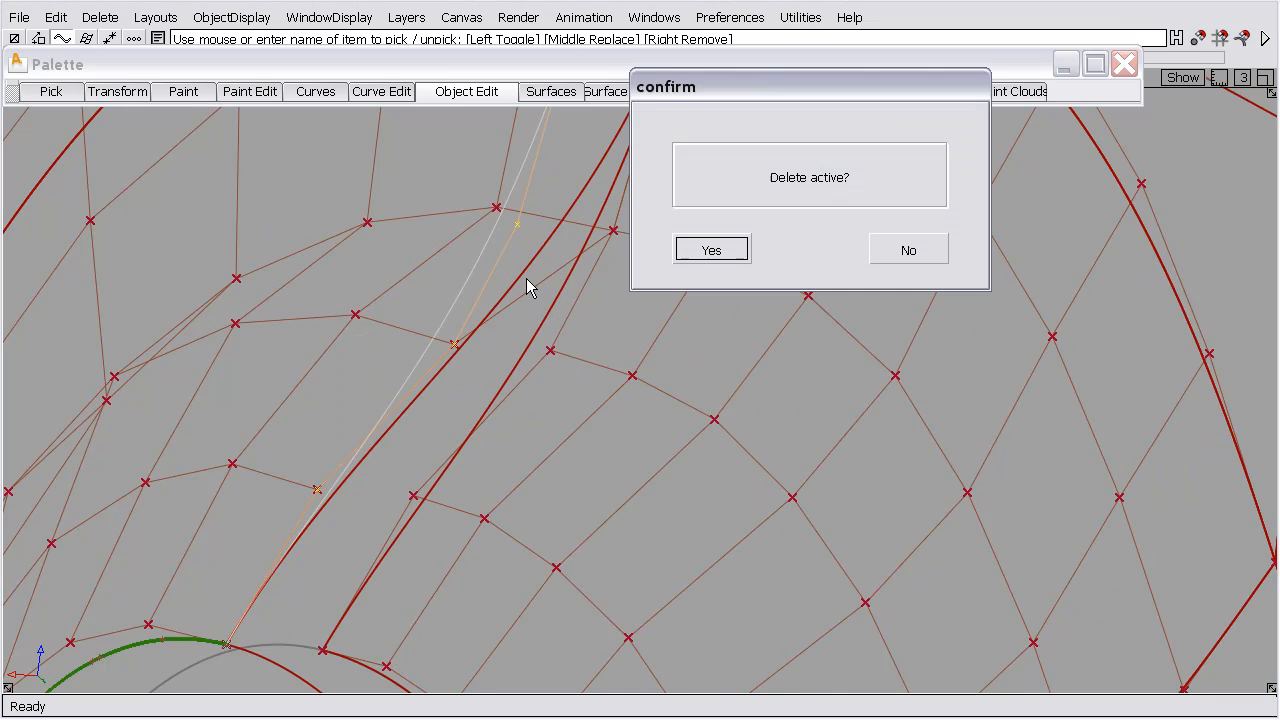
pyautogui.press('Return')
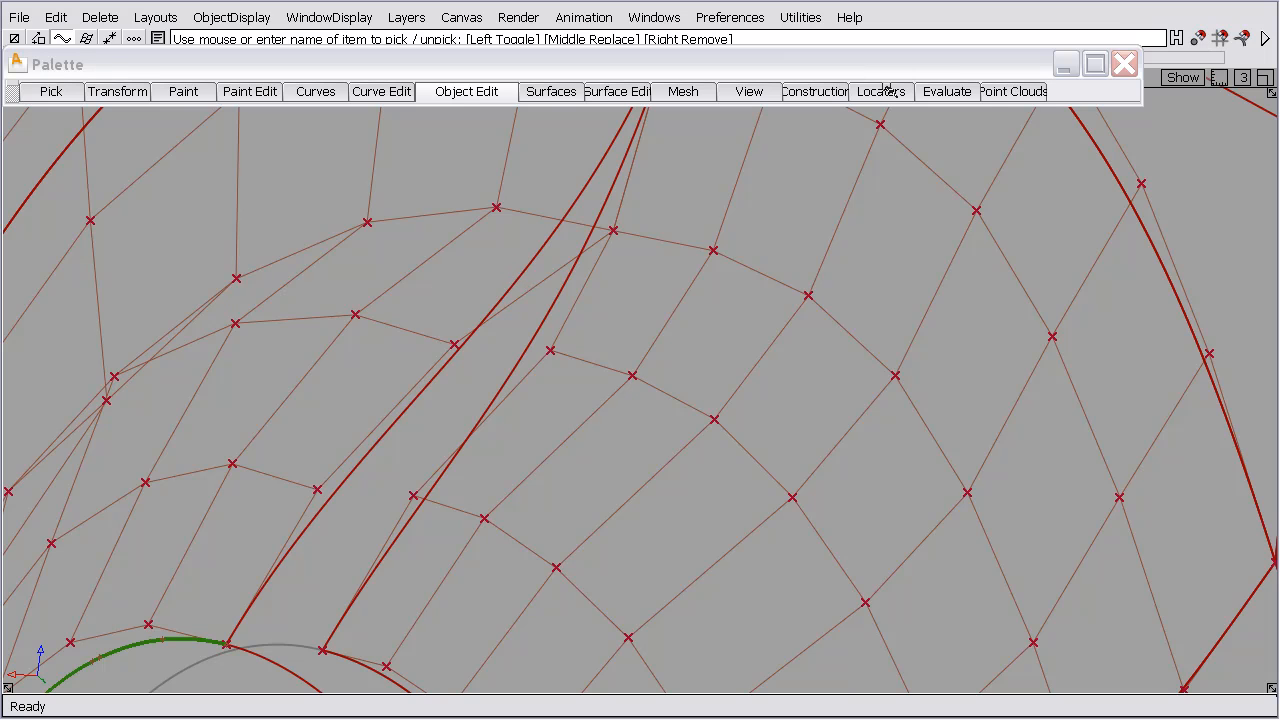
# Measure the distance between the lower corner CVs of the two surfaces' facing side edges
pyautogui.click(884, 91)
pyautogui.click(1012, 168)
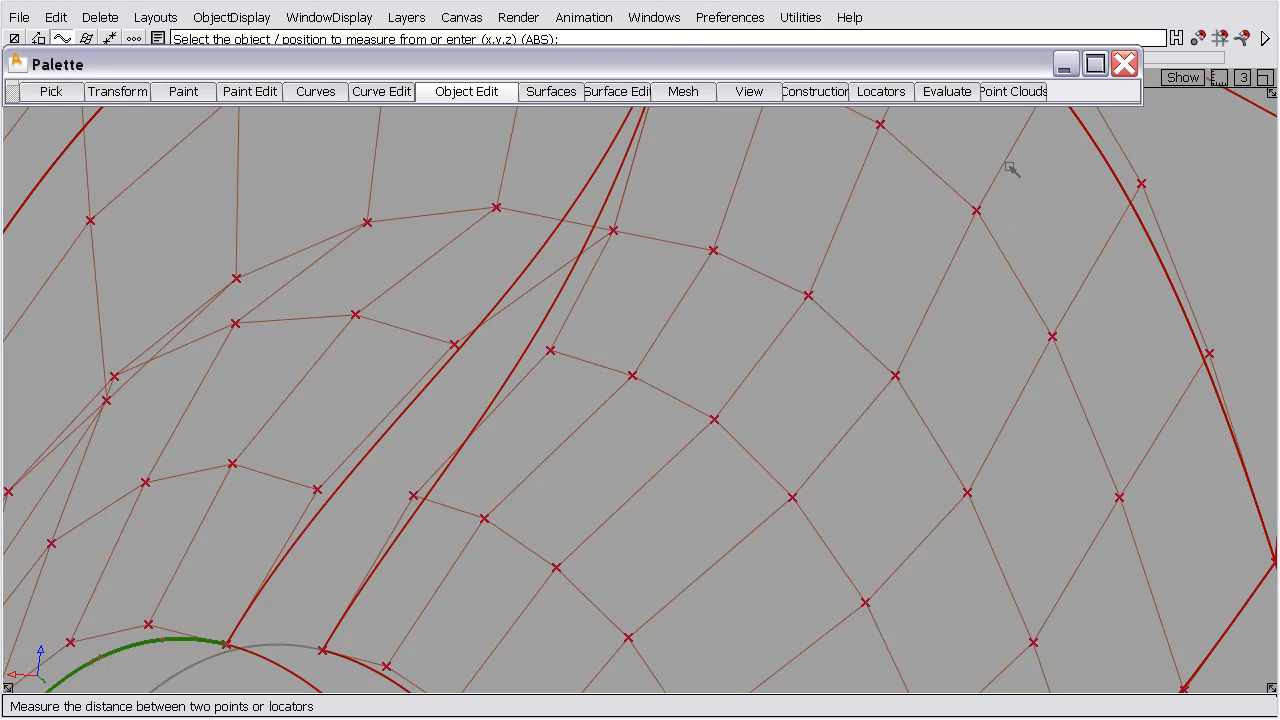
pyautogui.keyDown('alt'); pyautogui.keyDown('shift'); pyautogui.moveTo(301, 543); pyautogui.dragTo(487, 316, button='middle'); pyautogui.keyUp('shift'); pyautogui.keyUp('alt')
pyautogui.keyDown('alt'); pyautogui.keyDown('shift'); pyautogui.moveTo(487, 316); pyautogui.dragTo(502, 458); pyautogui.keyUp('shift'); pyautogui.keyUp('alt')
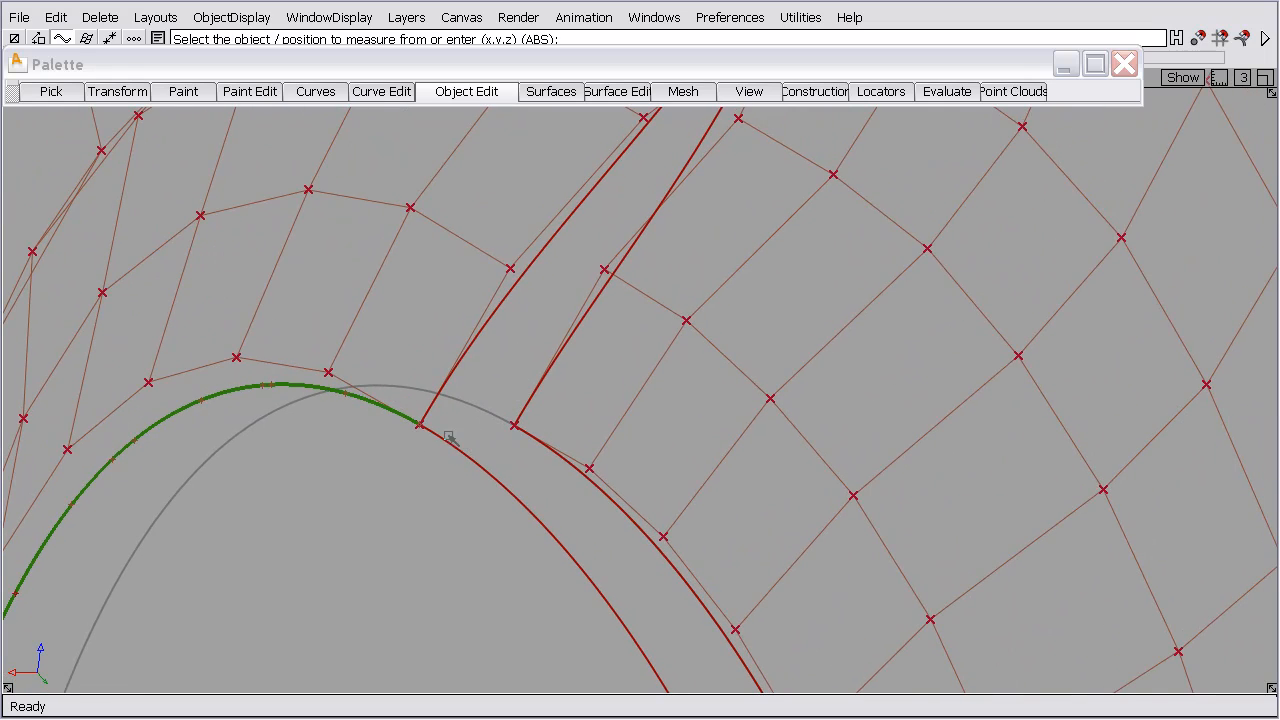
pyautogui.click(418, 434)
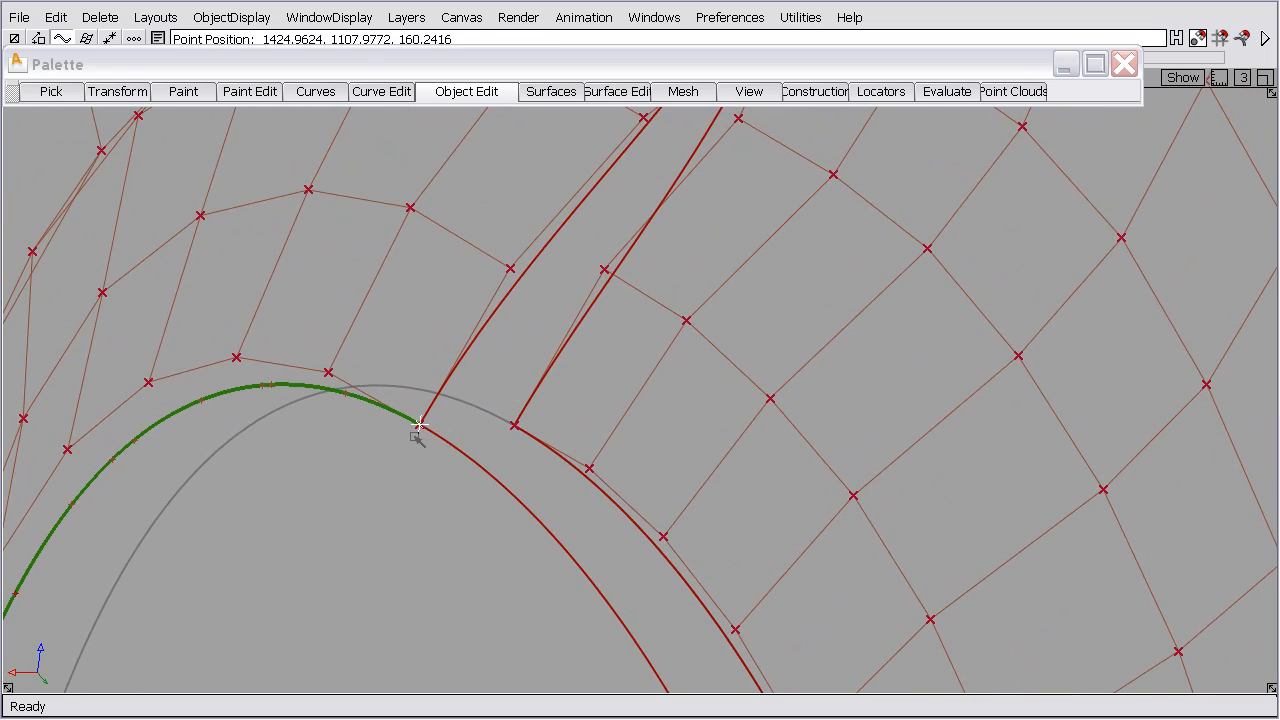
pyautogui.click(499, 430)
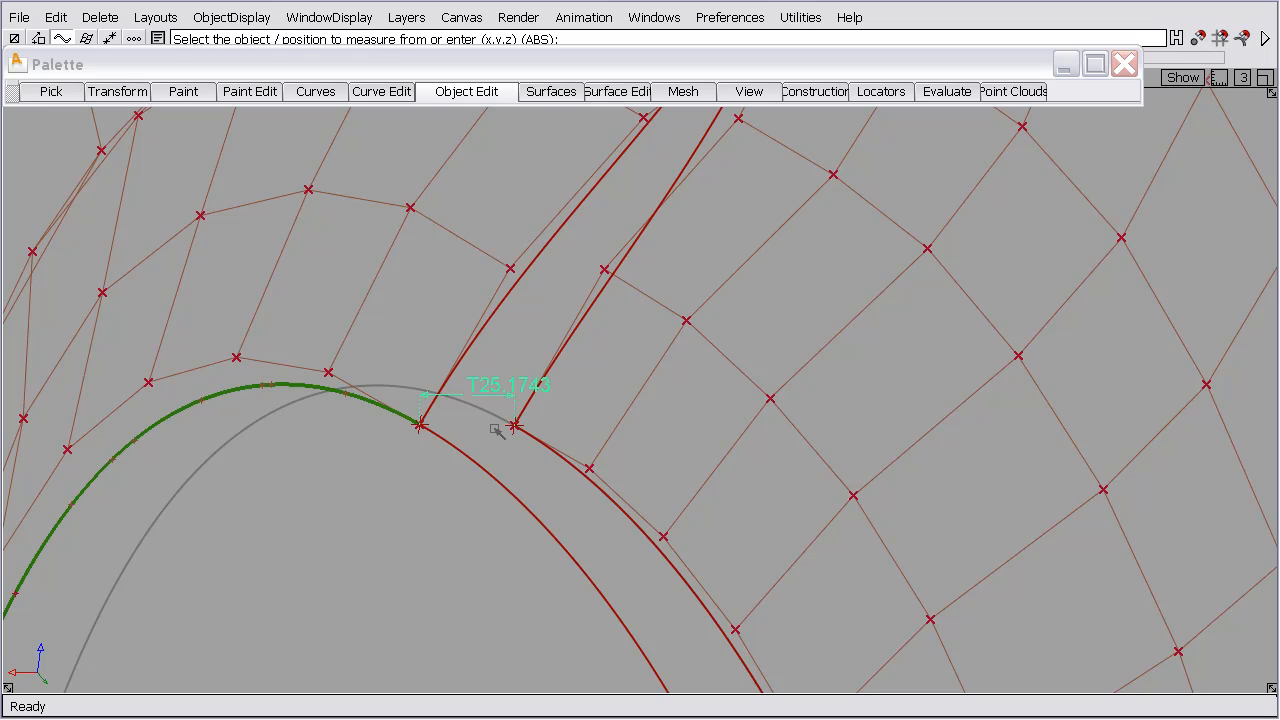
# Measure the distances between the second and third pairs of matching CVs on the two facing side edges
pyautogui.click(510, 268)
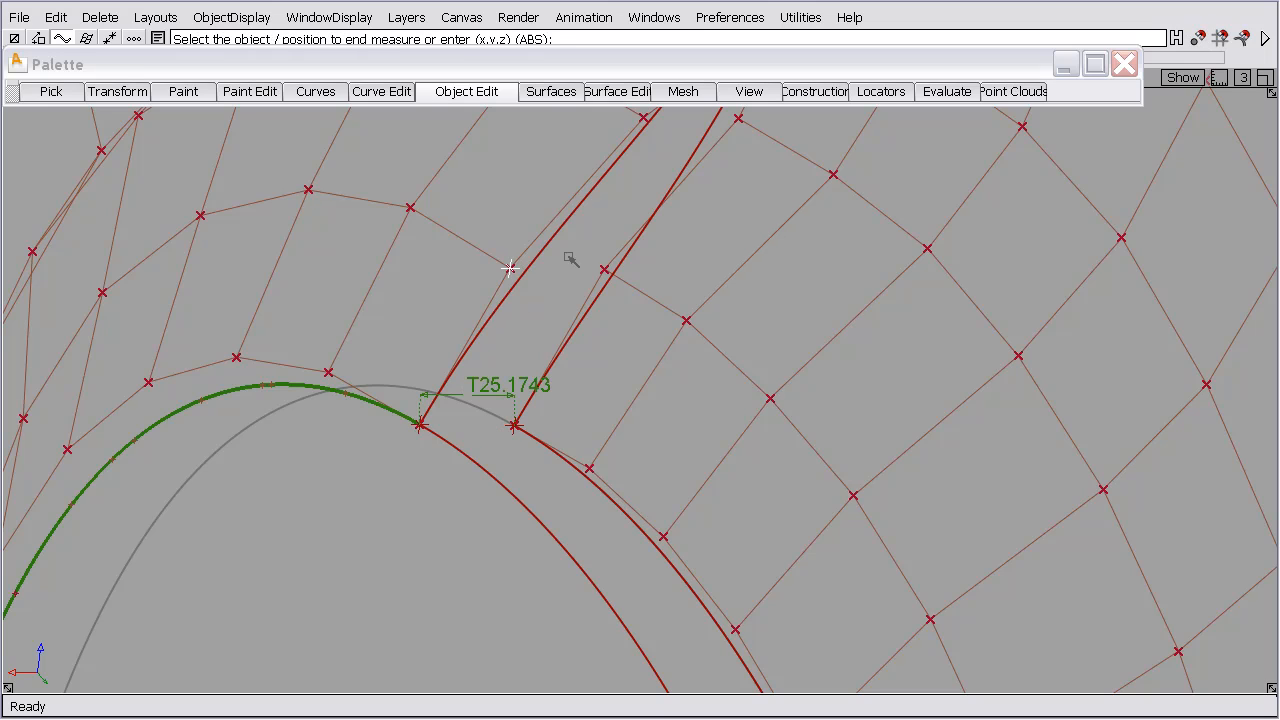
pyautogui.click(604, 268)
pyautogui.keyDown('alt'); pyautogui.keyDown('shift'); pyautogui.moveTo(676, 258); pyautogui.dragTo(646, 371, button='middle'); pyautogui.keyUp('shift'); pyautogui.keyUp('alt')
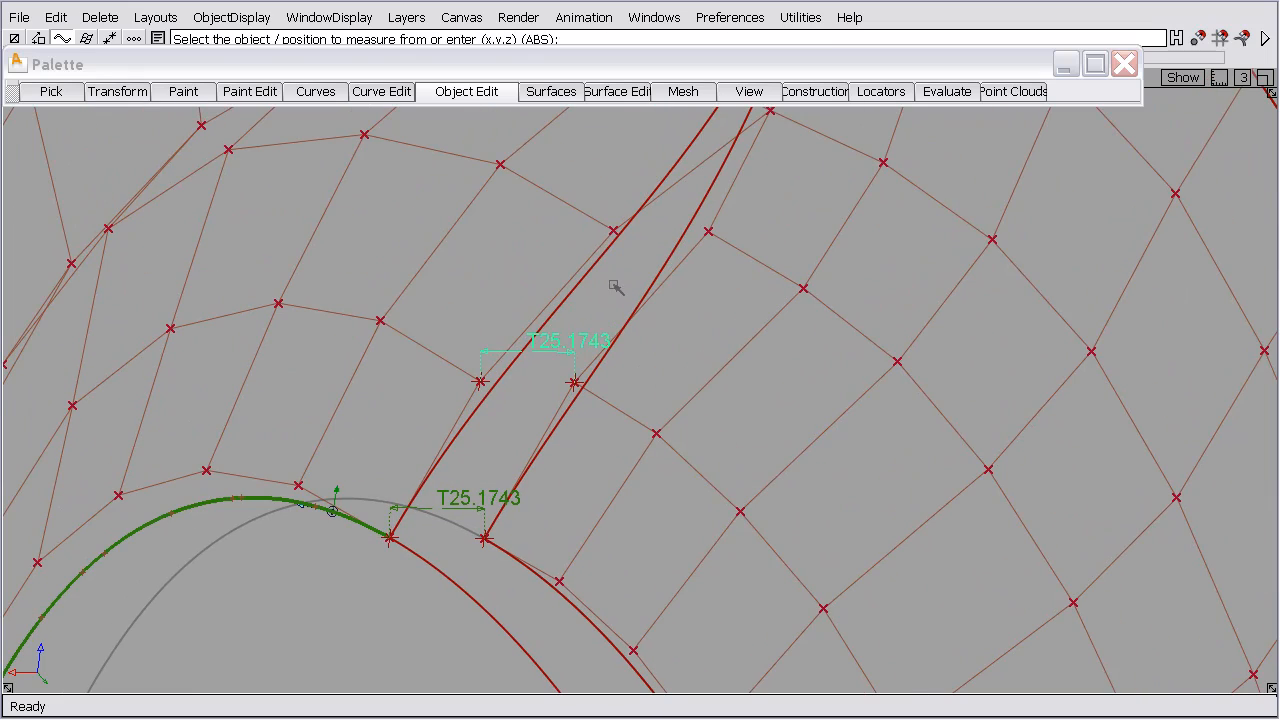
pyautogui.click(612, 230)
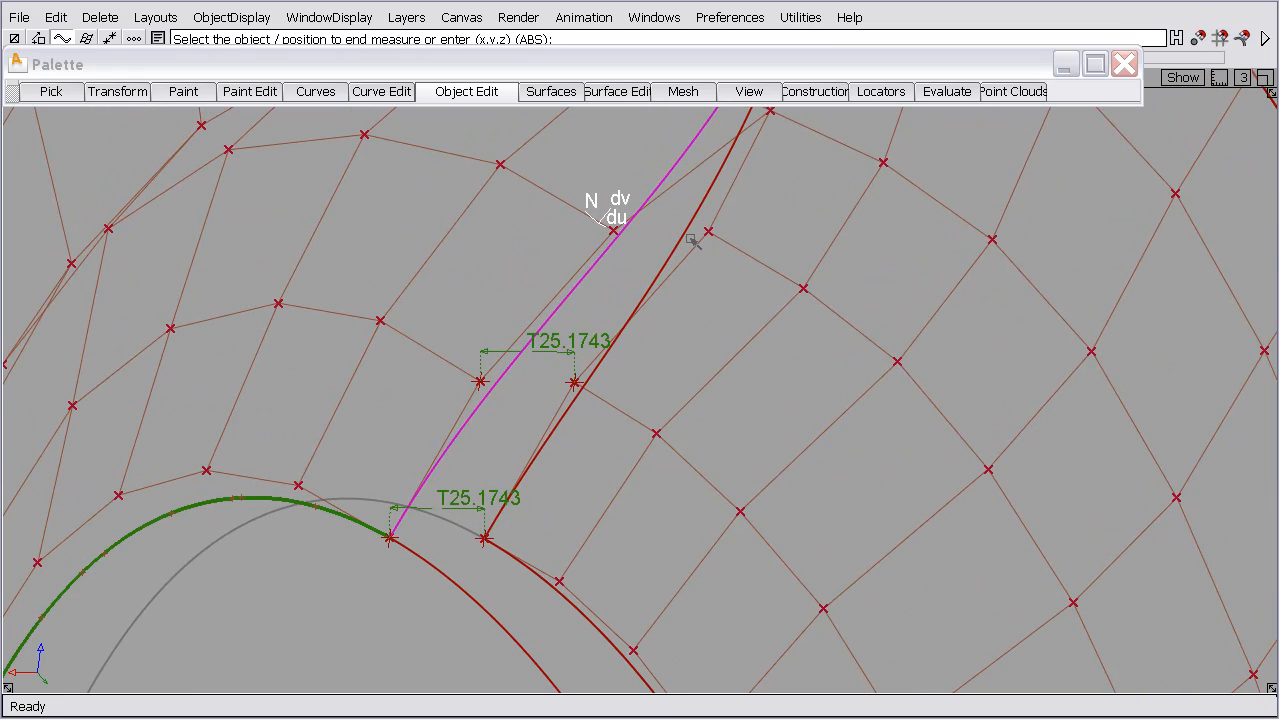
pyautogui.press('Delete')
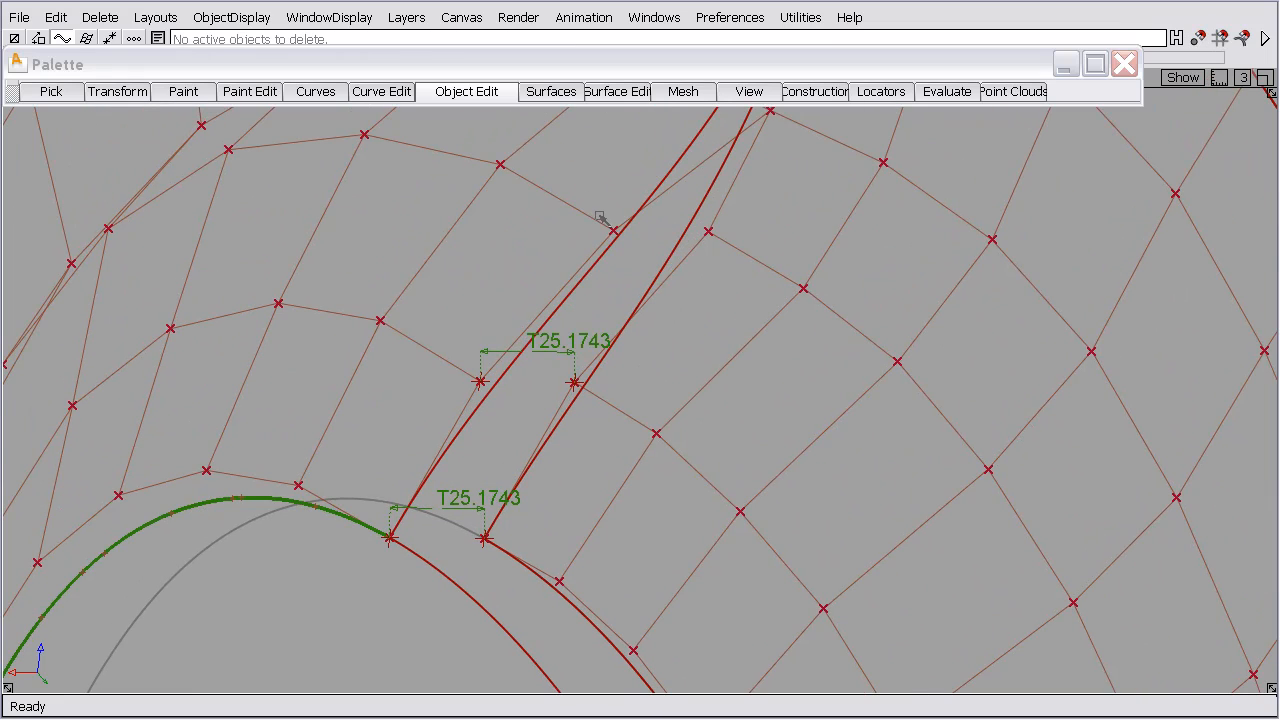
pyautogui.click(1198, 38)
pyautogui.click(613, 231)
pyautogui.click(708, 231)
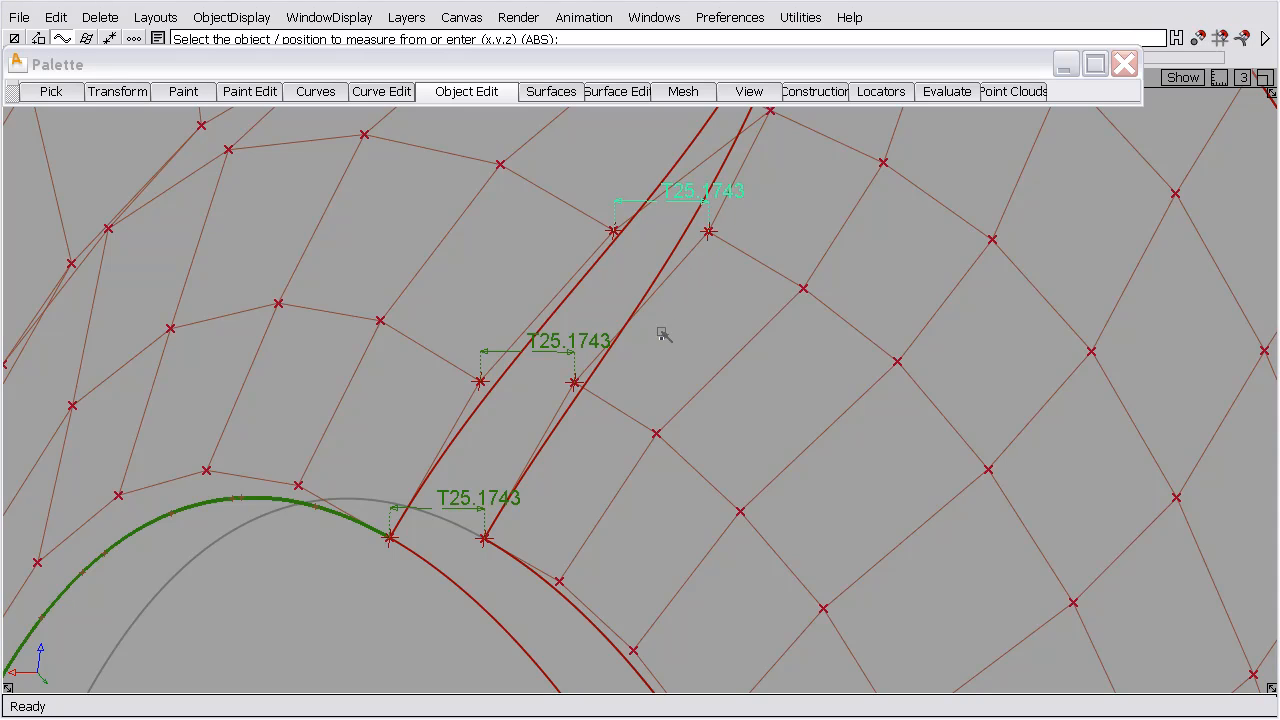
# Review the measured CV spacing across the gap, and delete all locators from the model
pyautogui.keyDown('alt'); pyautogui.keyDown('shift'); pyautogui.moveTo(680, 243); pyautogui.dragTo(627, 277); pyautogui.keyUp('shift'); pyautogui.keyUp('alt')
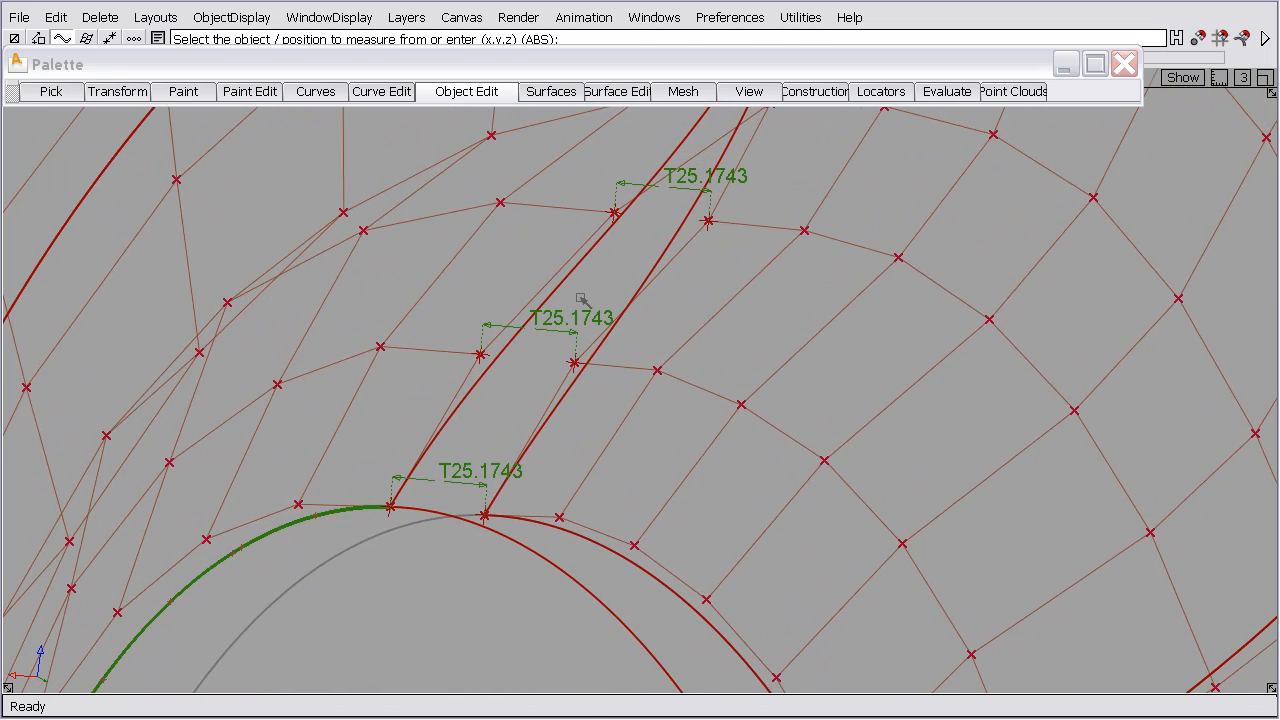
pyautogui.keyDown('alt'); pyautogui.keyDown('shift'); pyautogui.moveTo(581, 300); pyautogui.dragTo(543, 361); pyautogui.keyUp('shift'); pyautogui.keyUp('alt')
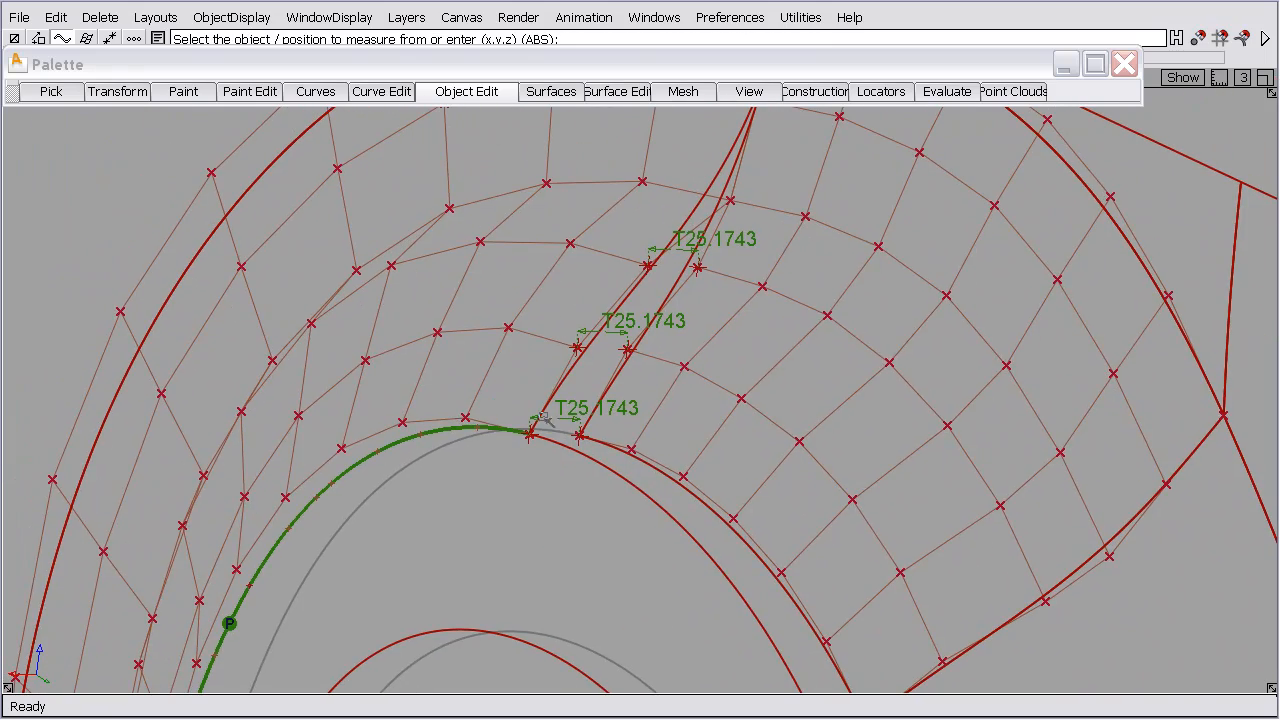
pyautogui.click(100, 17)
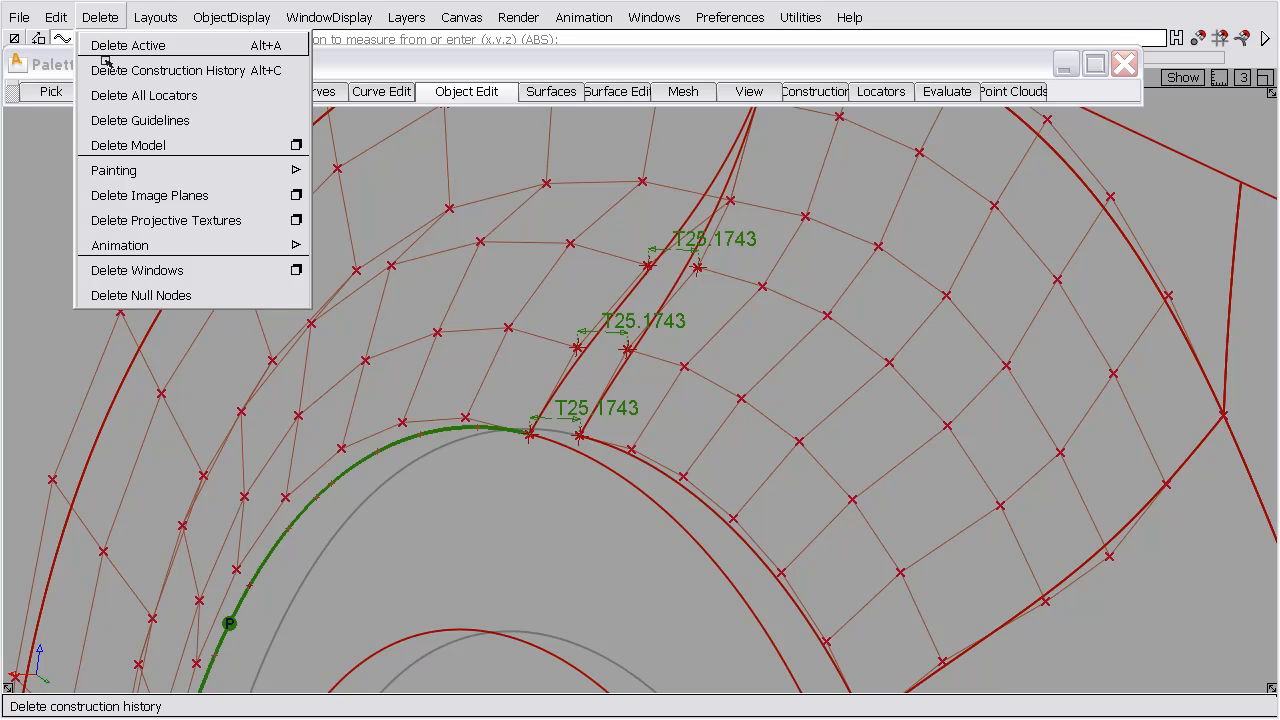
pyautogui.click(120, 95)
# Align the neighbouring surface's wheel-arch edge to the flange edge as a partial Edge alignment with Position continuity
pyautogui.click(466, 91)
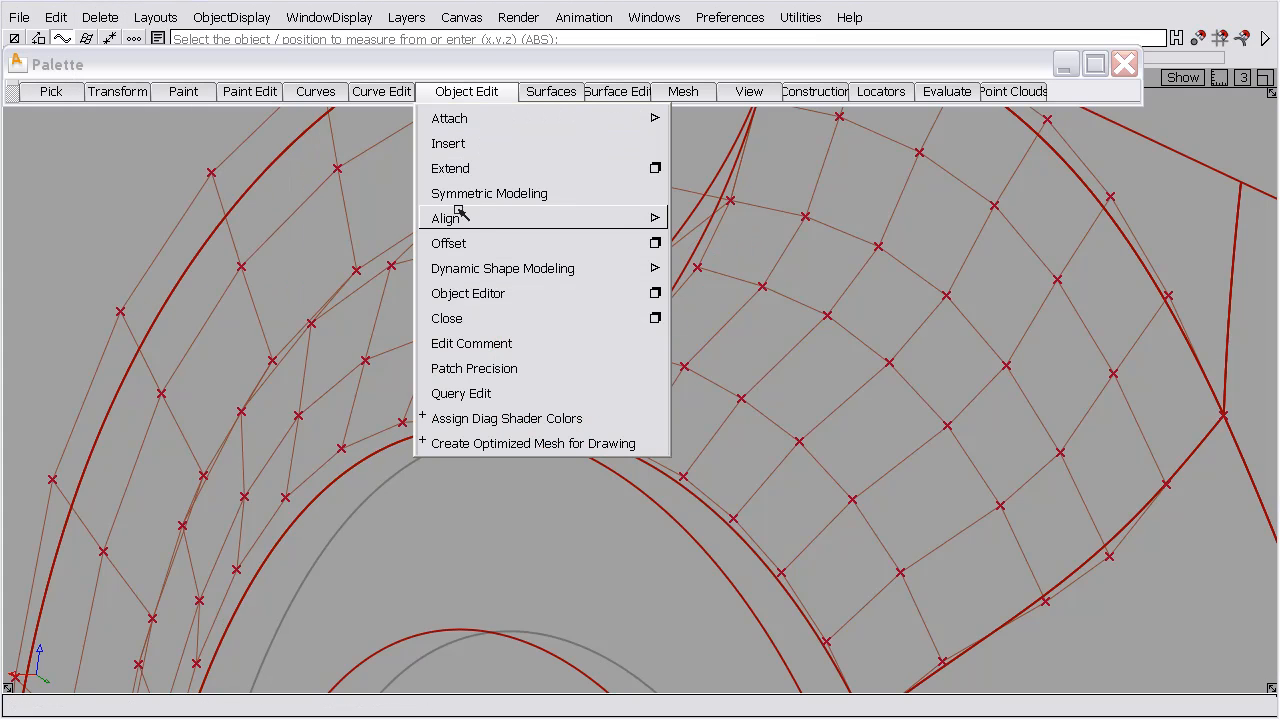
pyautogui.moveTo(460, 218)
pyautogui.click(717, 222)
pyautogui.scroll(5, 634, 340)
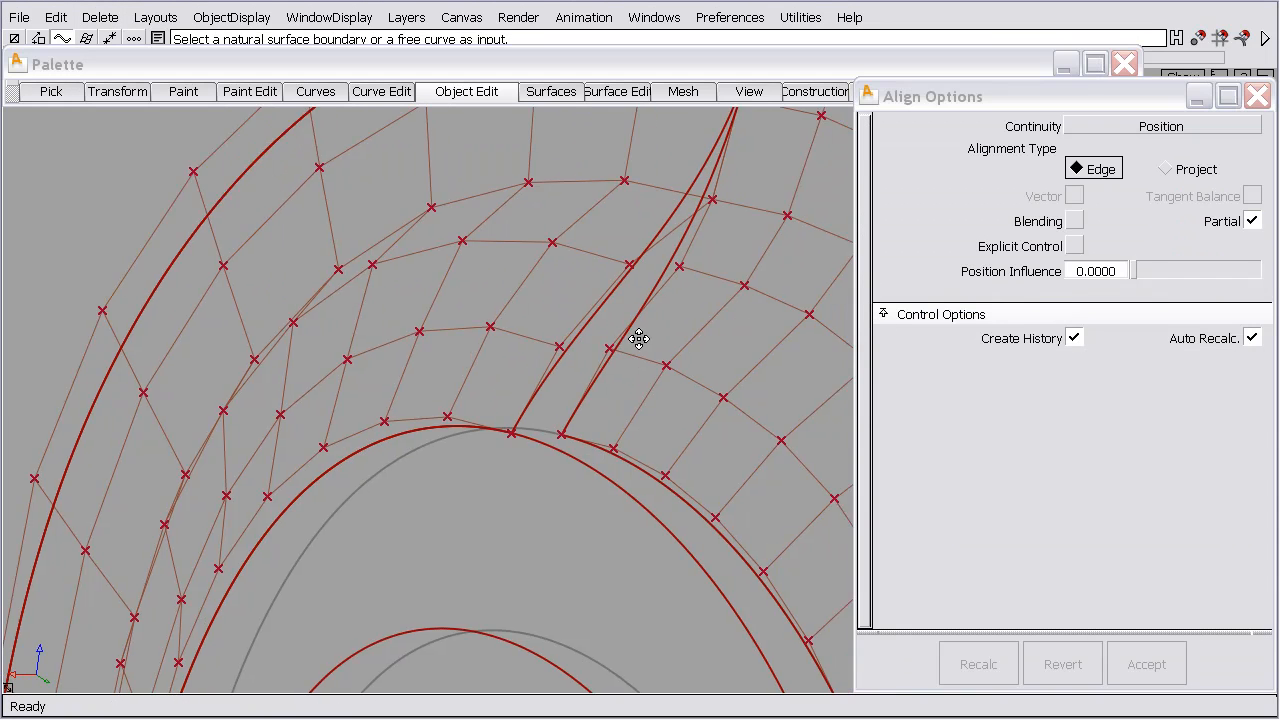
pyautogui.scroll(-2, 476, 270)
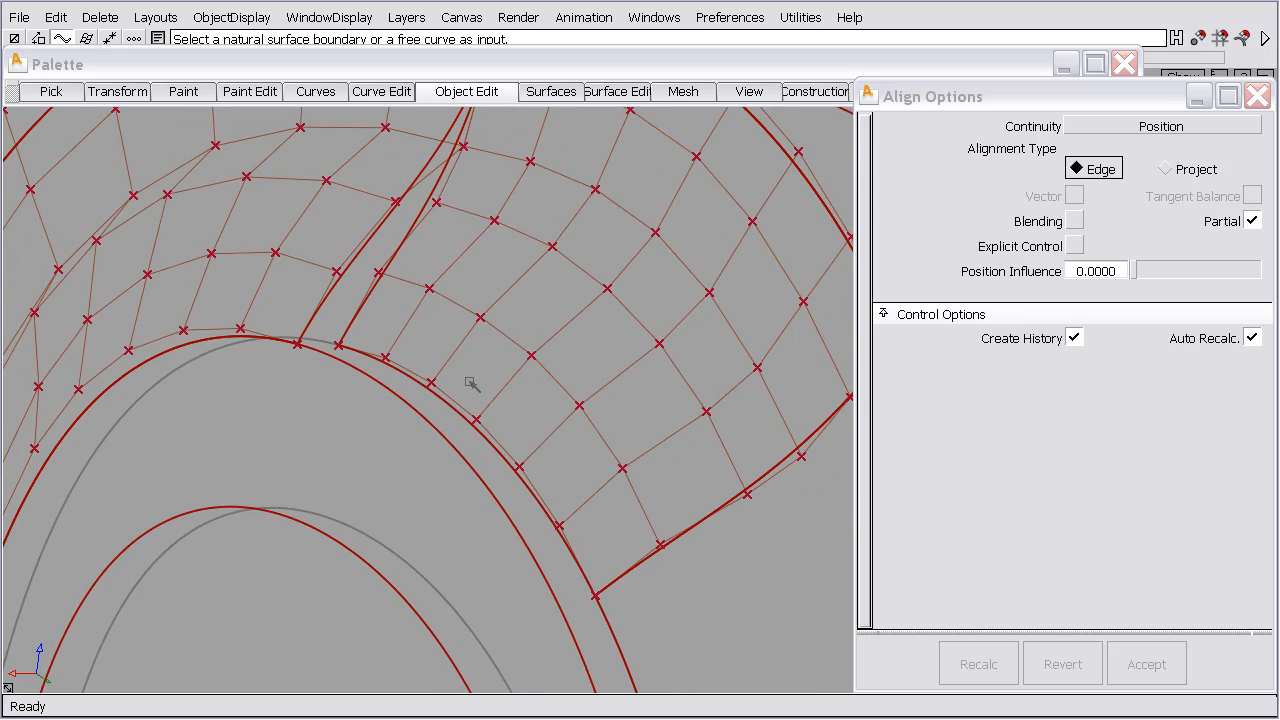
pyautogui.click(415, 383)
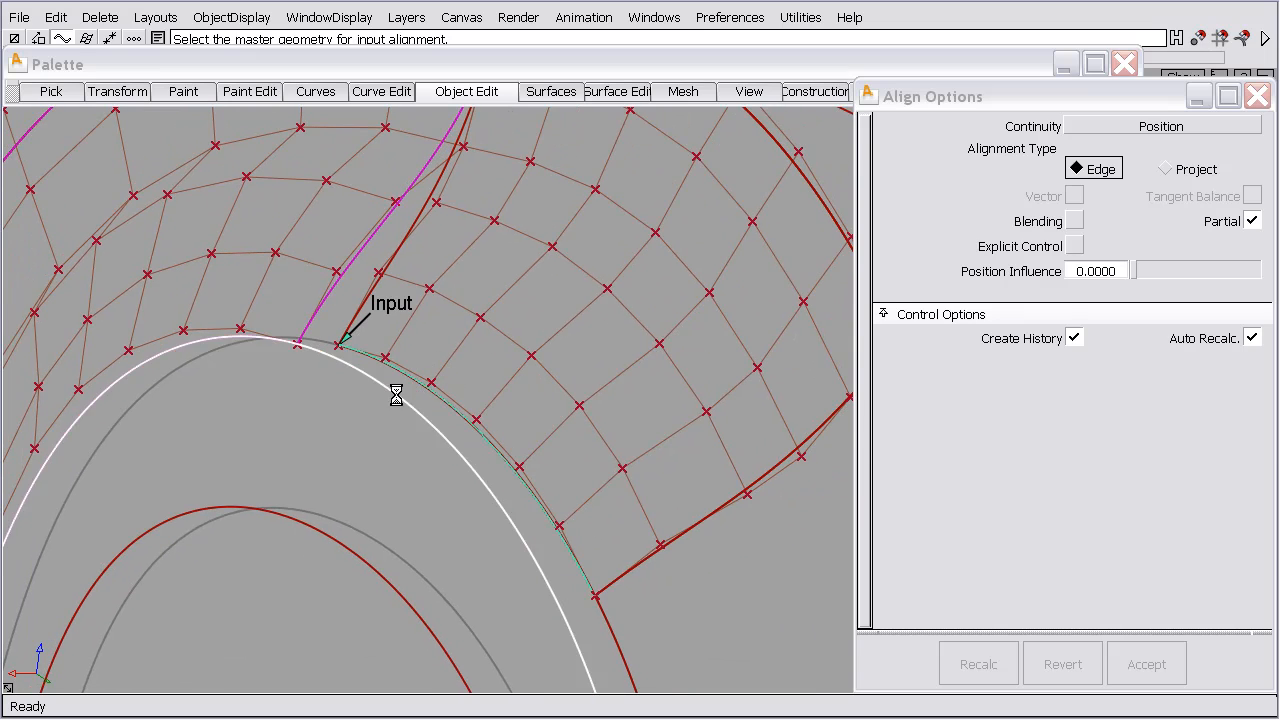
pyautogui.click(397, 392)
# Turn on blending for the aligned wheel-arch surface with 2 extra CV rows
pyautogui.keyDown('alt'); pyautogui.keyDown('shift'); pyautogui.moveTo(510, 365); pyautogui.dragTo(472, 336, button='middle'); pyautogui.keyUp('shift'); pyautogui.keyUp('alt')
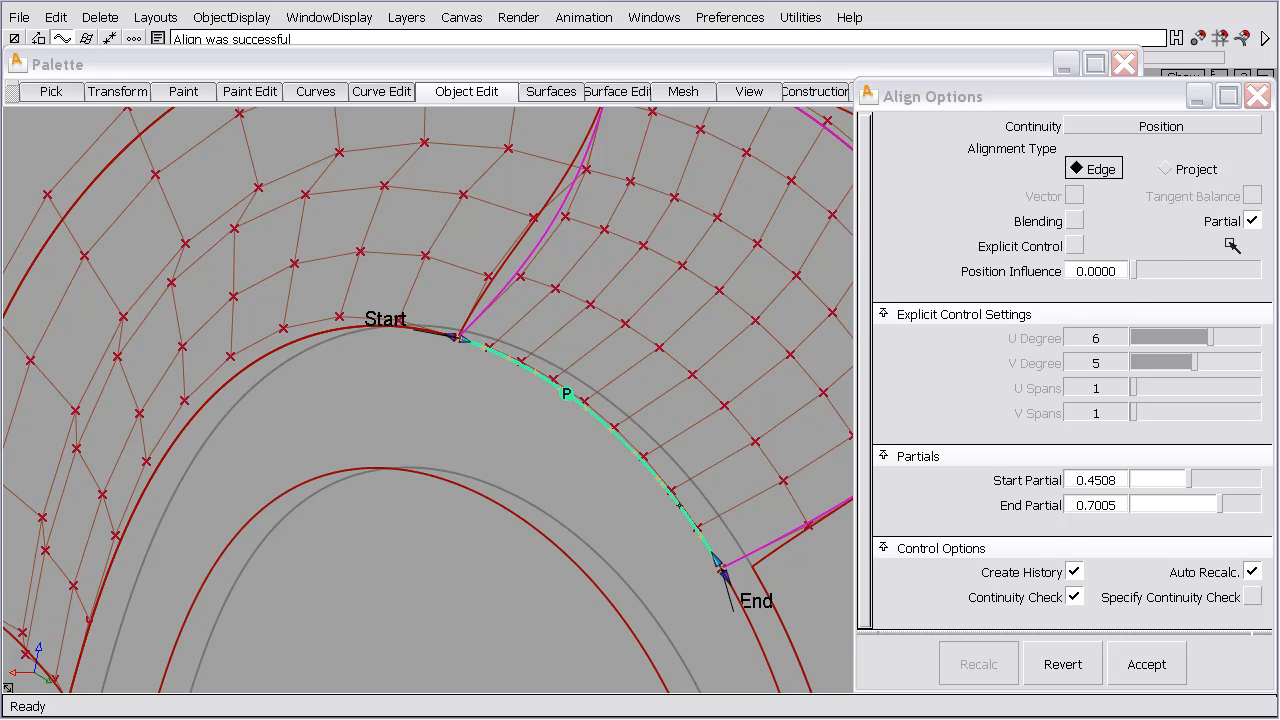
pyautogui.click(1075, 221)
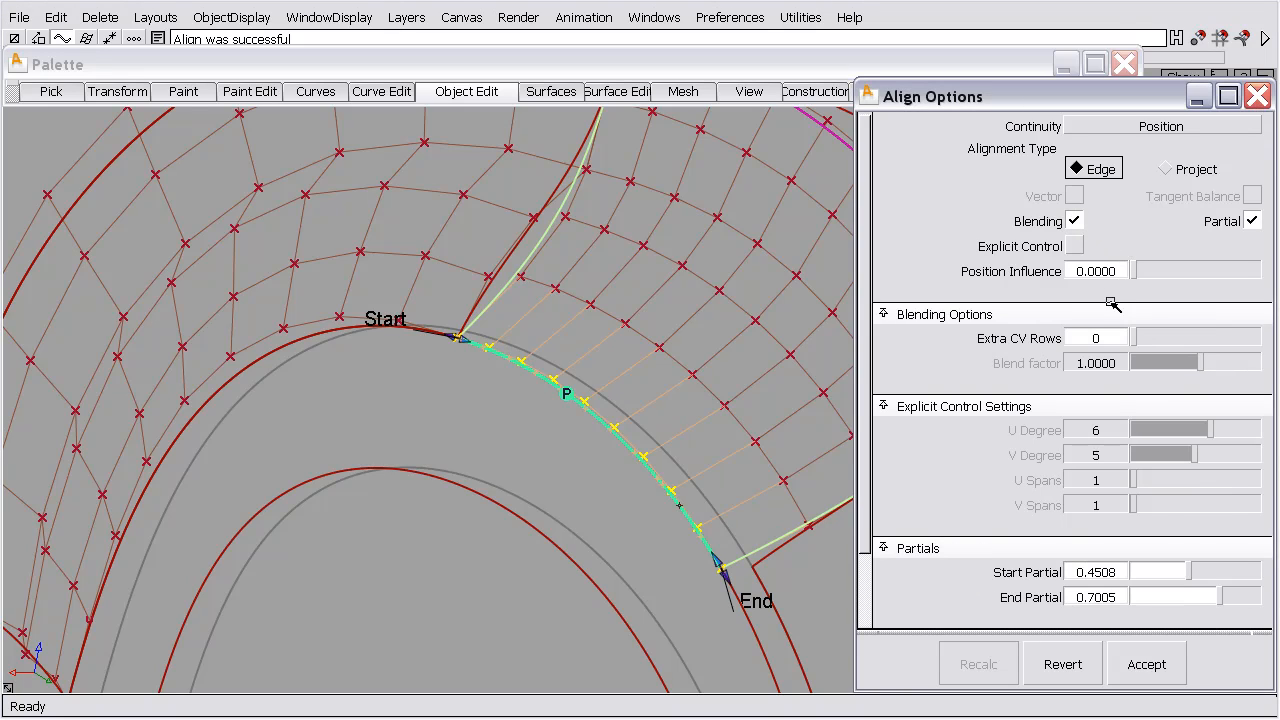
pyautogui.moveTo(1134, 336); pyautogui.dragTo(1146, 336)
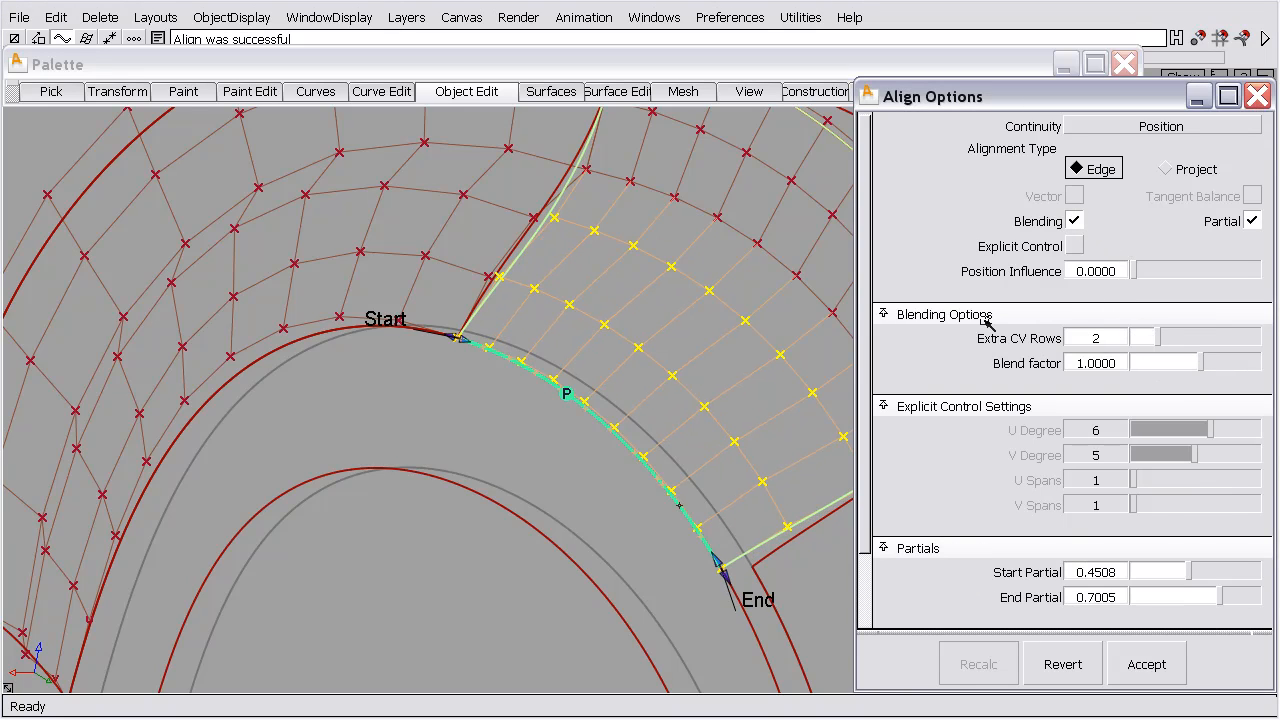
pyautogui.keyDown('alt'); pyautogui.keyDown('shift'); pyautogui.moveTo(758, 282); pyautogui.dragTo(751, 319, button='right'); pyautogui.keyUp('shift'); pyautogui.keyUp('alt')
pyautogui.keyDown('alt'); pyautogui.keyDown('shift'); pyautogui.moveTo(754, 321); pyautogui.dragTo(680, 363, button='middle'); pyautogui.keyUp('shift'); pyautogui.keyUp('alt')
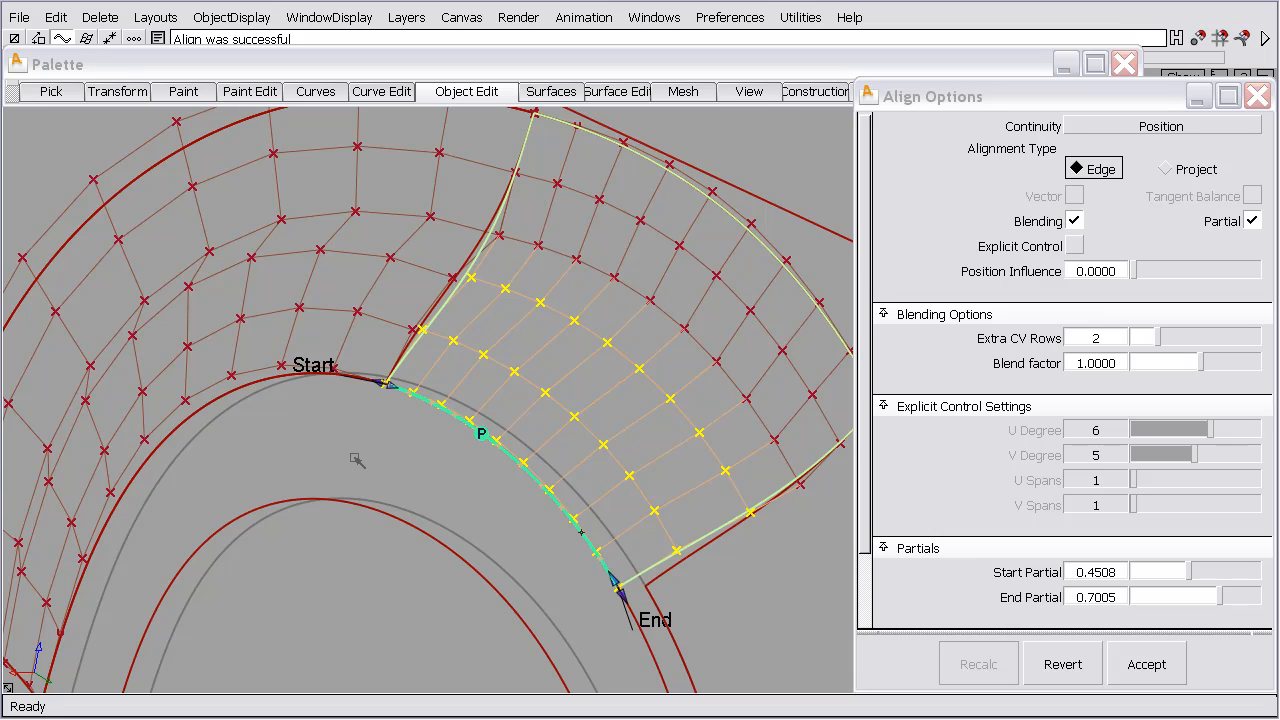
# Enable explicit control for the alignment and set the blend factor to 0
pyautogui.click(1077, 245)
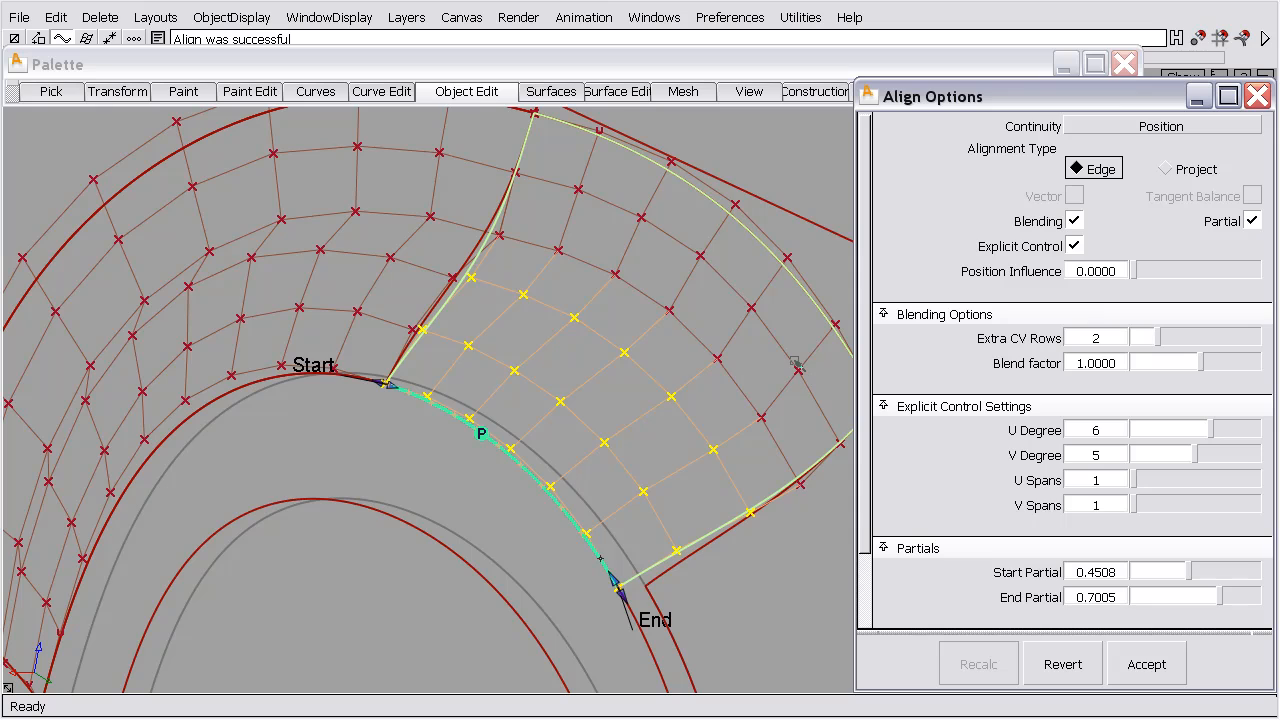
pyautogui.click(1110, 363)
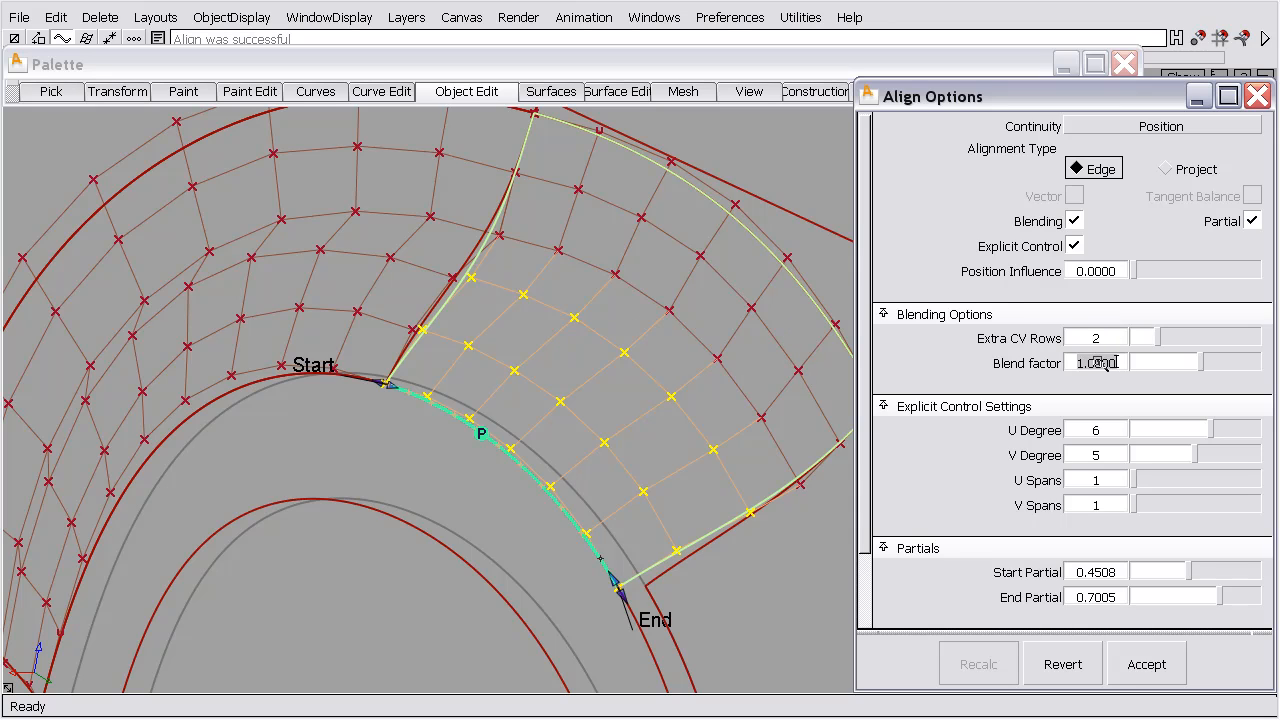
pyautogui.write('0')
pyautogui.press('Return')
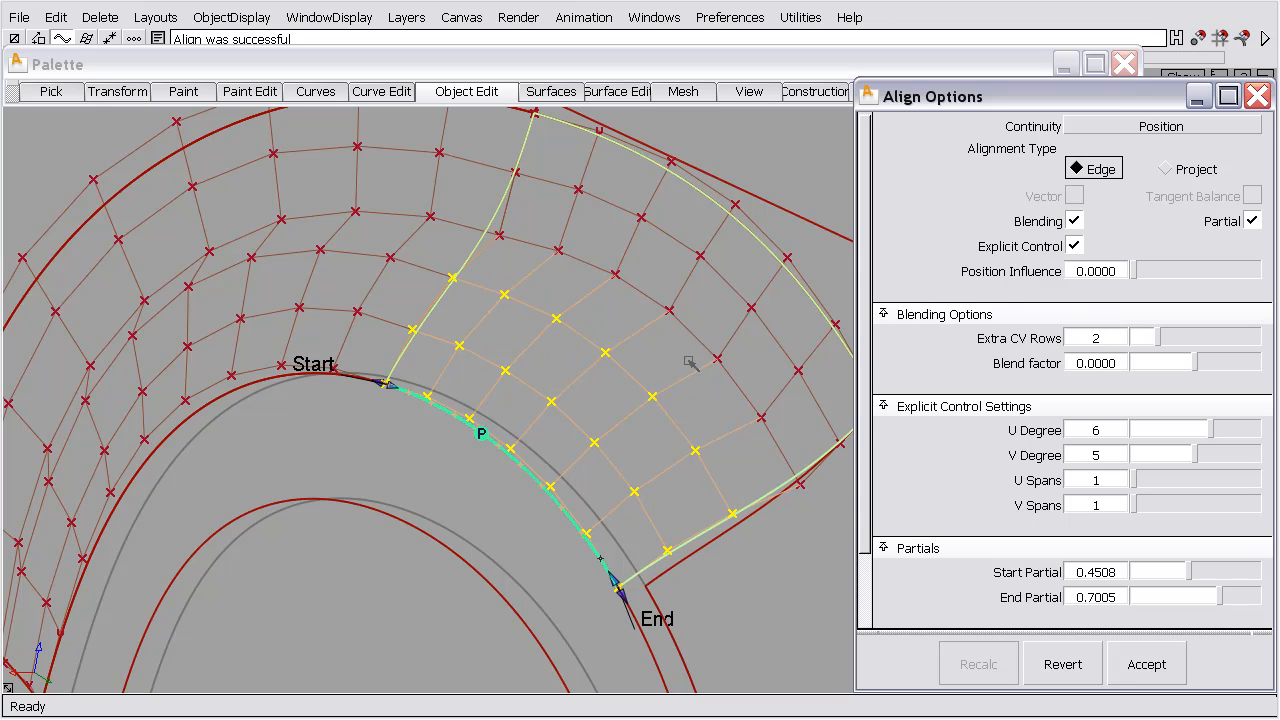
# Partially align the adjoining third surface's wheel-arch edge to the flange edge with Position continuity and explicit control
pyautogui.keyDown('alt'); pyautogui.keyDown('shift'); pyautogui.moveTo(689, 362); pyautogui.dragTo(677, 463, button='right'); pyautogui.keyUp('shift'); pyautogui.keyUp('alt')
pyautogui.keyDown('alt'); pyautogui.keyDown('shift'); pyautogui.moveTo(677, 463); pyautogui.dragTo(700, 331); pyautogui.keyUp('shift'); pyautogui.keyUp('alt')
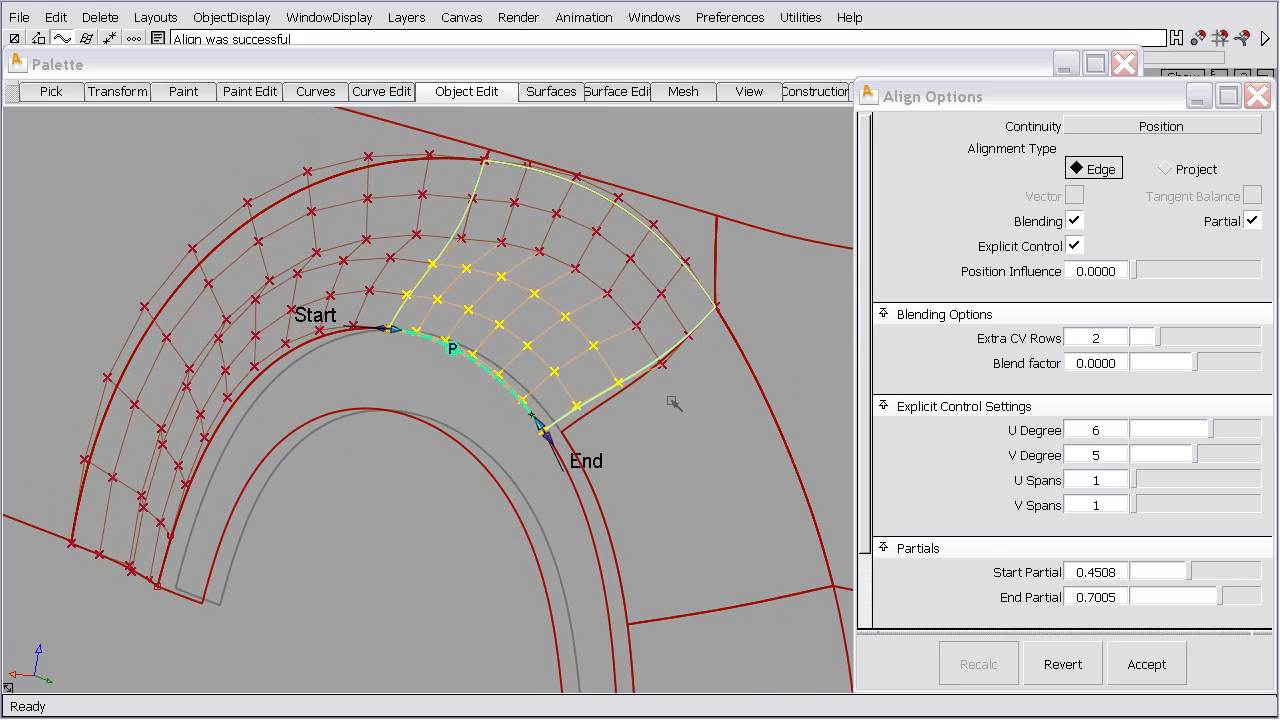
pyautogui.keyDown('ctrl'); pyautogui.keyDown('shift'); pyautogui.moveTo(663, 411); pyautogui.dragTo(663, 366, button='right'); pyautogui.keyUp('shift'); pyautogui.keyUp('ctrl')
pyautogui.click(598, 496)
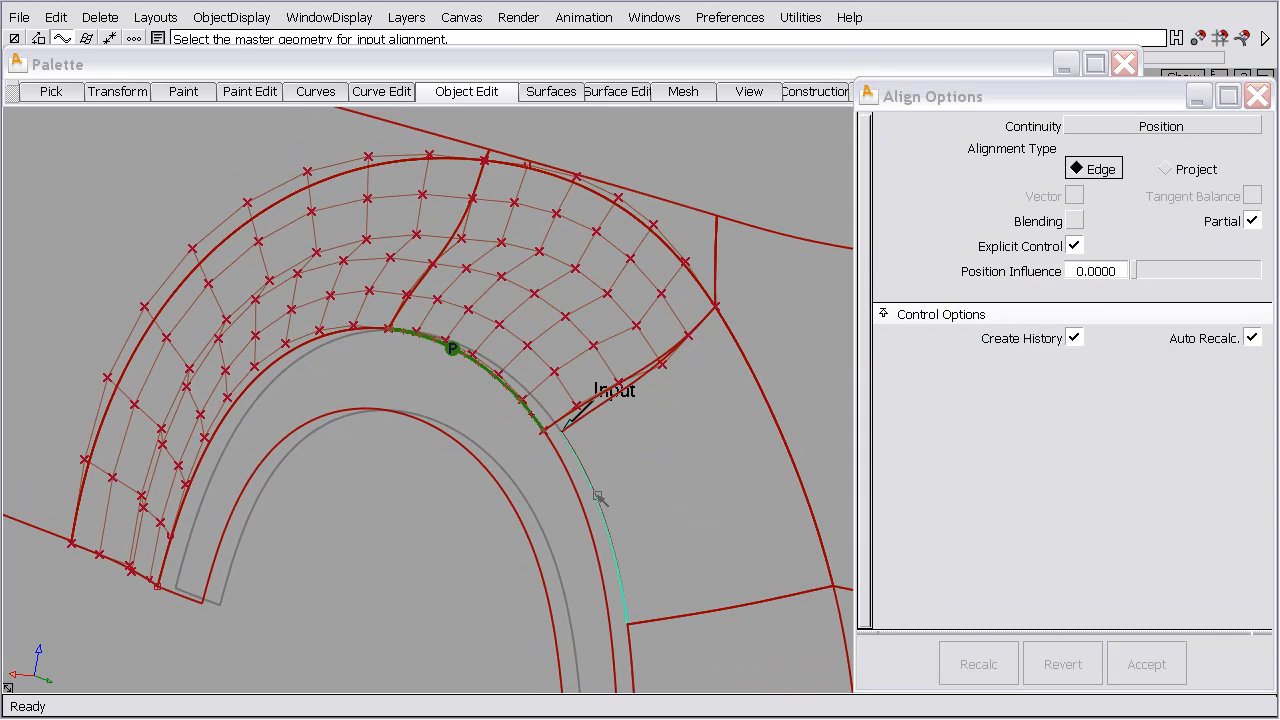
pyautogui.click(581, 499)
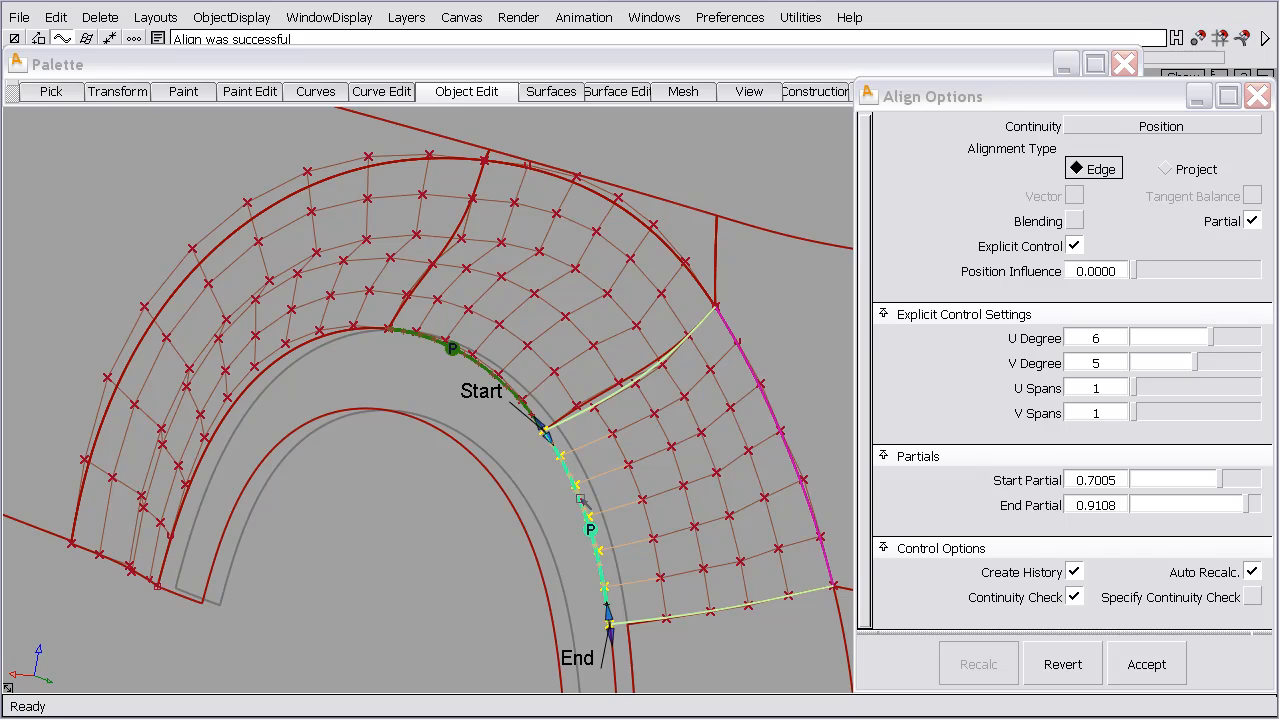
# Blend the third surface's alignment over 2 extra CV rows with a blend factor of 0
pyautogui.click(1073, 221)
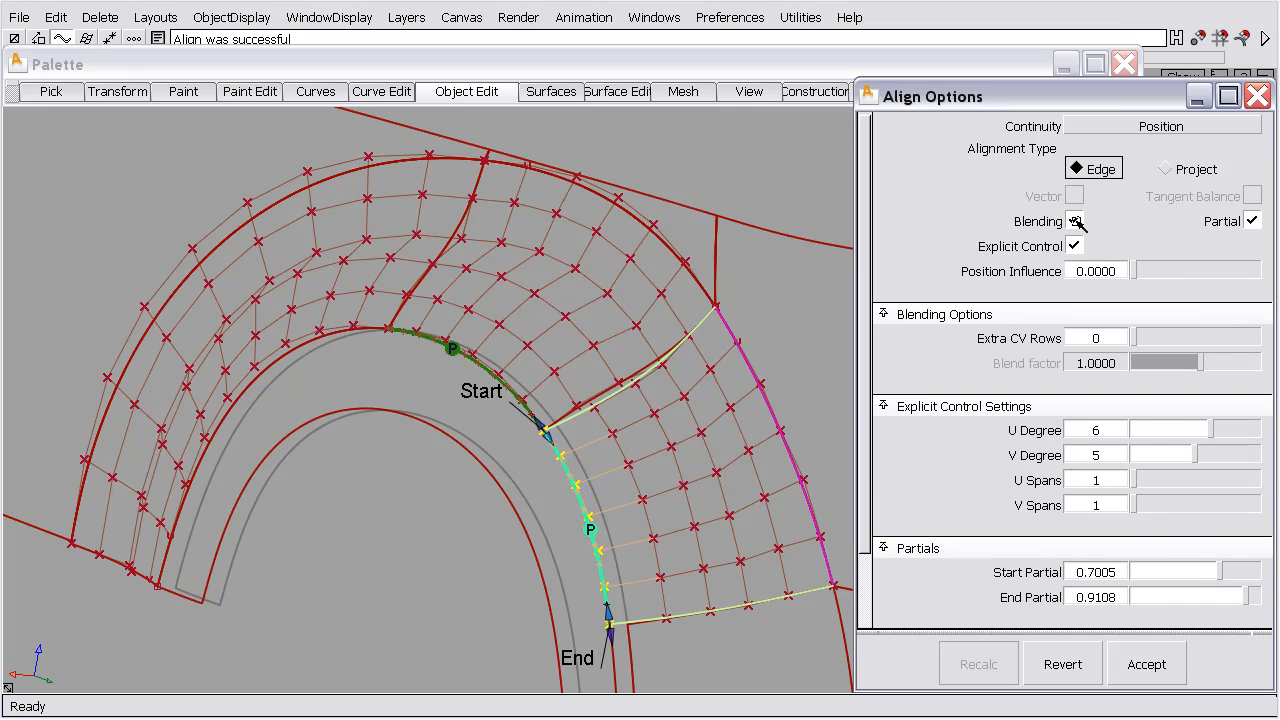
pyautogui.moveTo(1138, 340); pyautogui.dragTo(1155, 338)
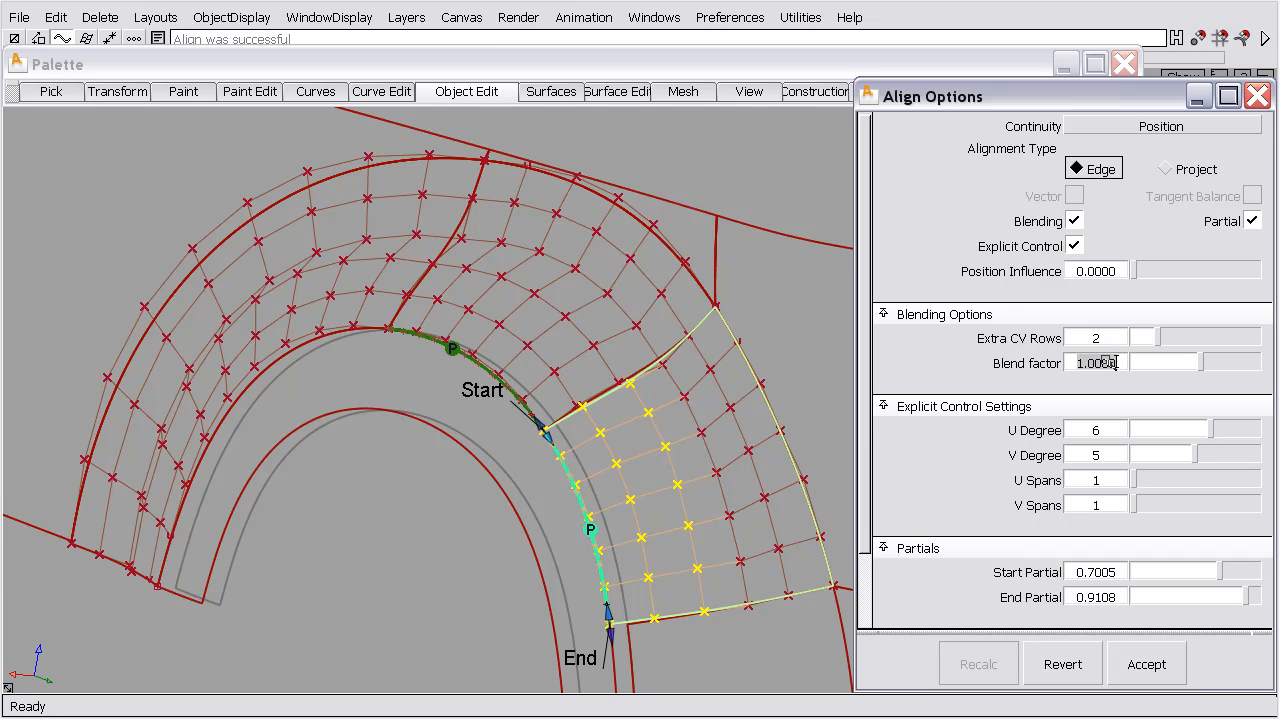
pyautogui.write('0')
pyautogui.press('Return')
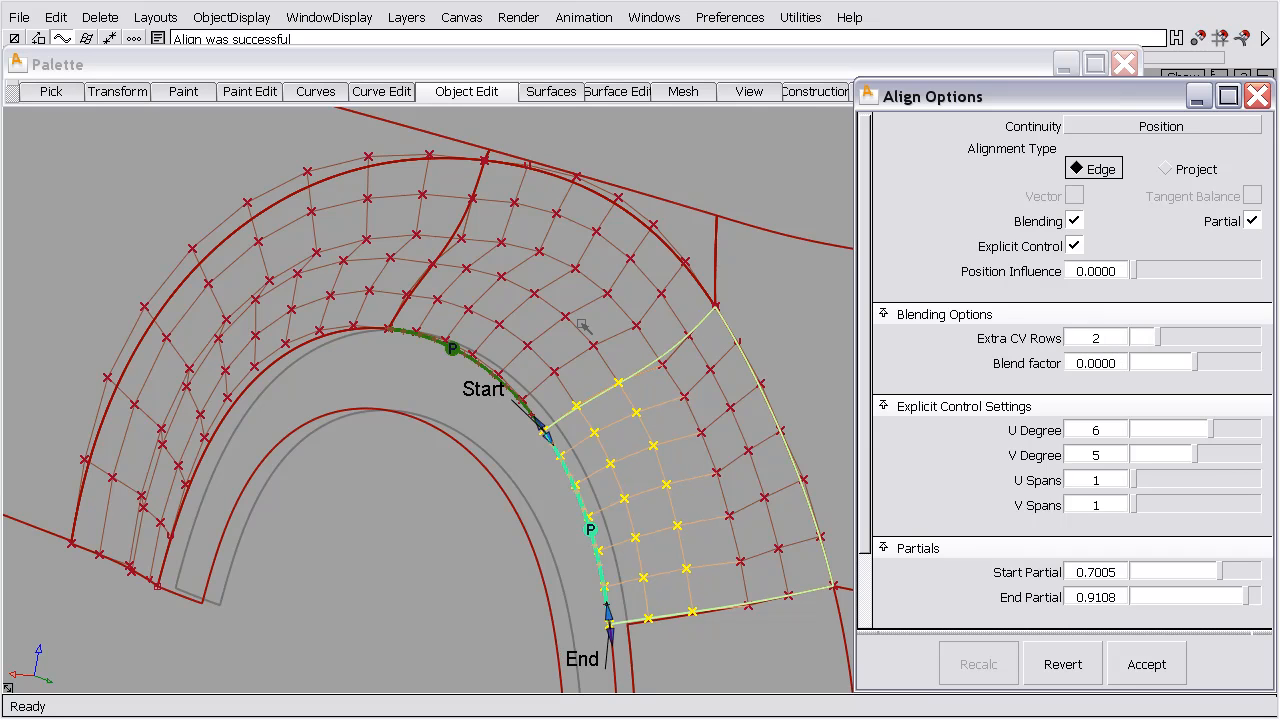
# Partially align the last surface's inner edge to the remaining lower end of the flange edge with Position continuity
pyautogui.keyDown('alt'); pyautogui.keyDown('shift'); pyautogui.moveTo(667, 362); pyautogui.dragTo(614, 141, button='middle'); pyautogui.keyUp('shift'); pyautogui.keyUp('alt')
pyautogui.keyDown('ctrl'); pyautogui.keyDown('shift'); pyautogui.moveTo(600, 437); pyautogui.dragTo(591, 340, button='right'); pyautogui.keyUp('shift'); pyautogui.keyUp('ctrl')
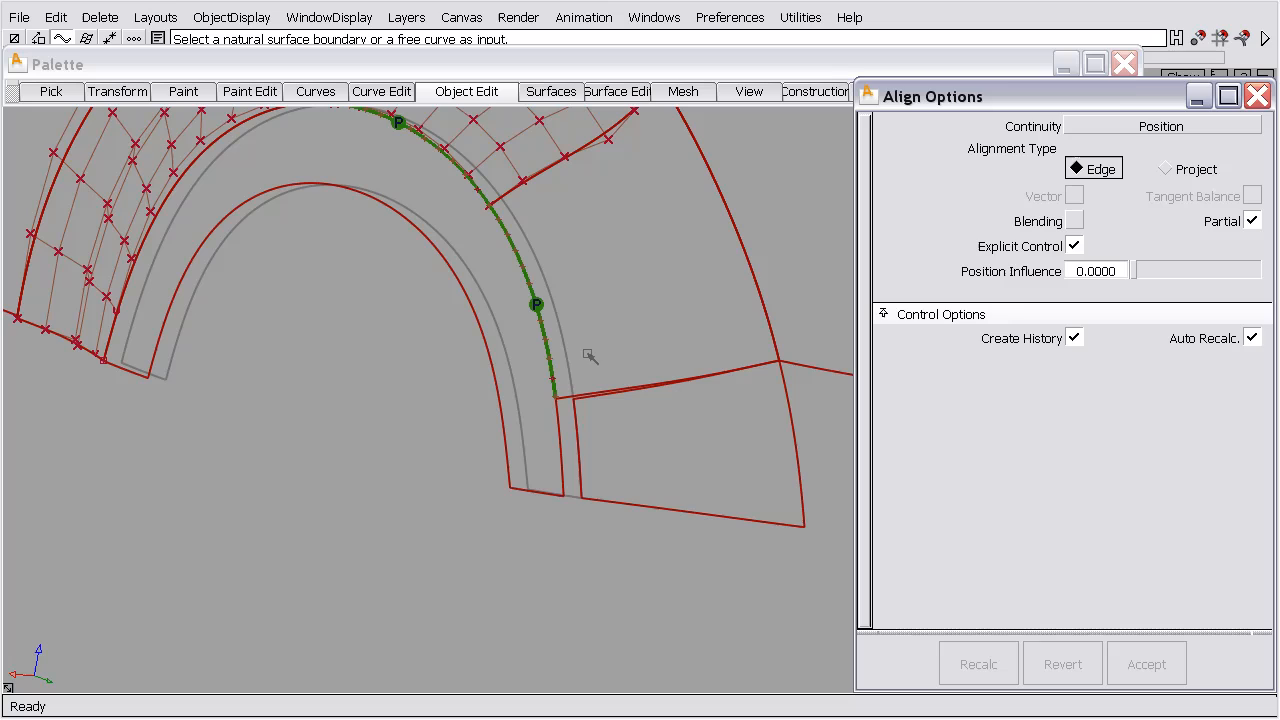
pyautogui.click(576, 437)
pyautogui.click(563, 437)
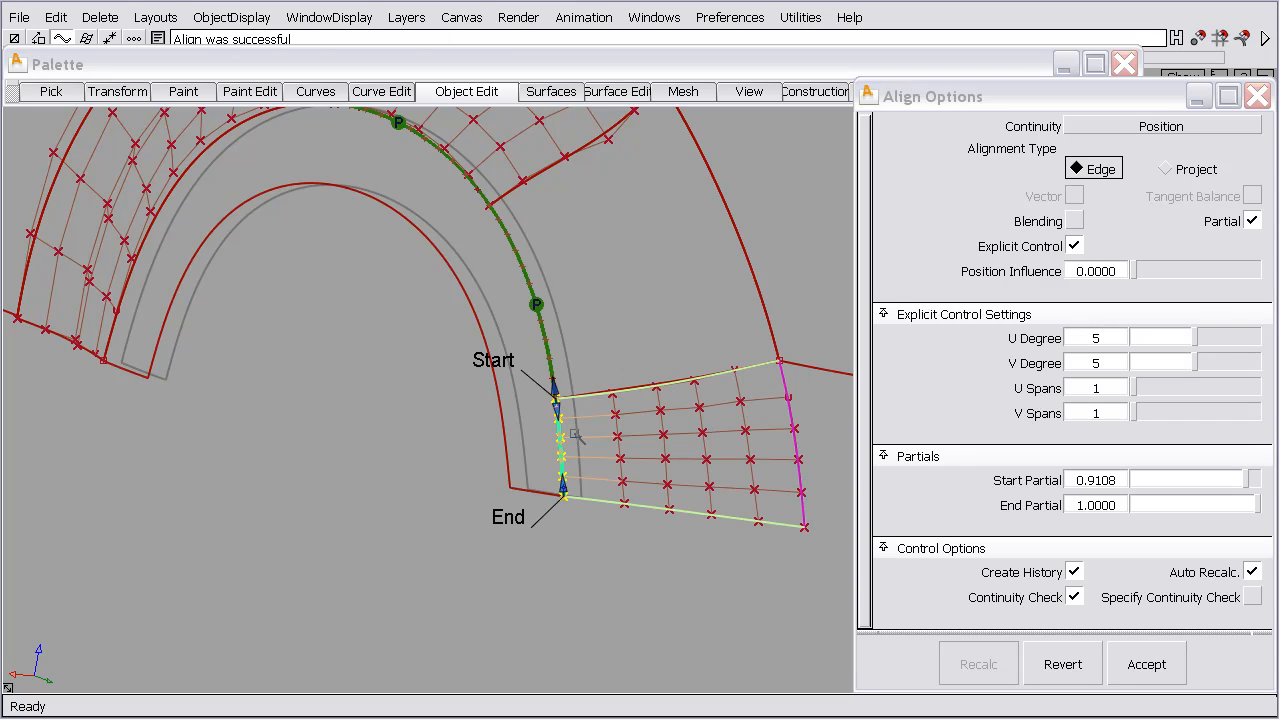
# Turn on blending for the last surface's alignment with 2 extra CV rows and change its blend factor
pyautogui.click(1074, 224)
pyautogui.moveTo(1127, 340); pyautogui.dragTo(1156, 338)
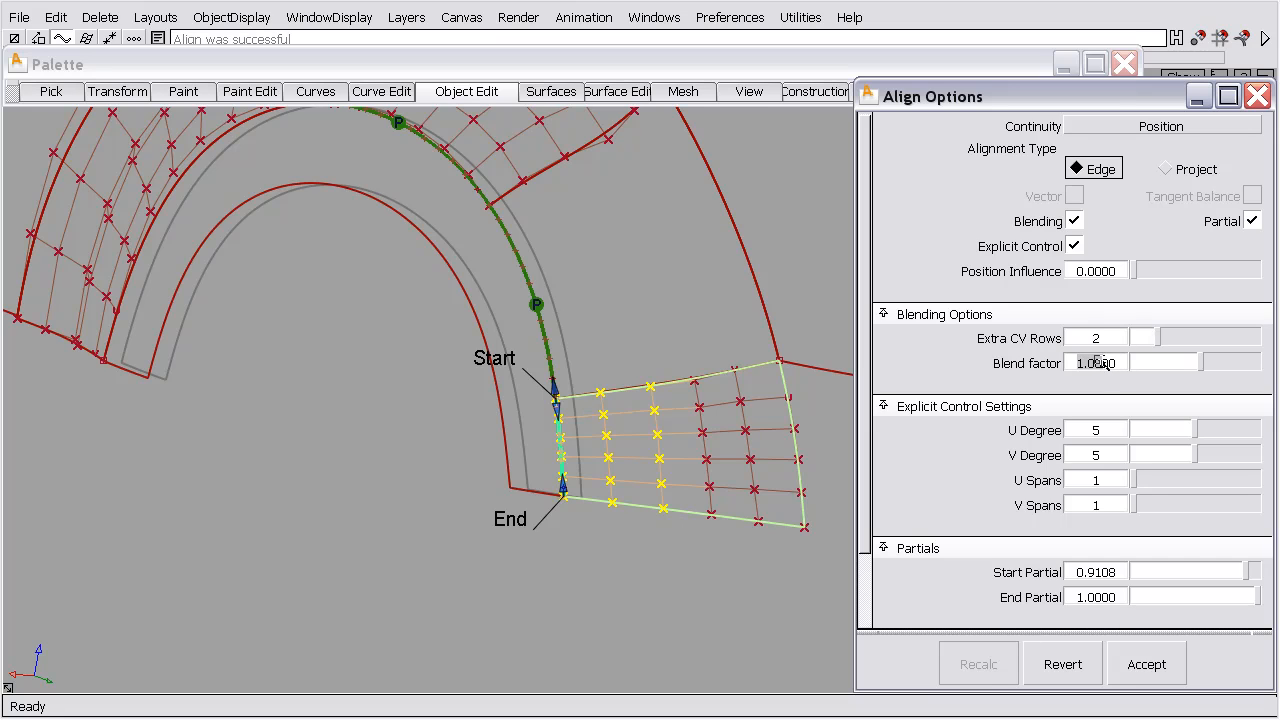
pyautogui.write('0.9')
pyautogui.press('Return')
# Cancel the checkpoint disk usage dialog, and display the CVs and hulls of the two newly aligned wheel-arch surfaces
pyautogui.keyDown('ctrl'); pyautogui.keyDown('shift'); pyautogui.moveTo(678, 380); pyautogui.dragTo(617, 366); pyautogui.keyUp('shift'); pyautogui.keyUp('ctrl')
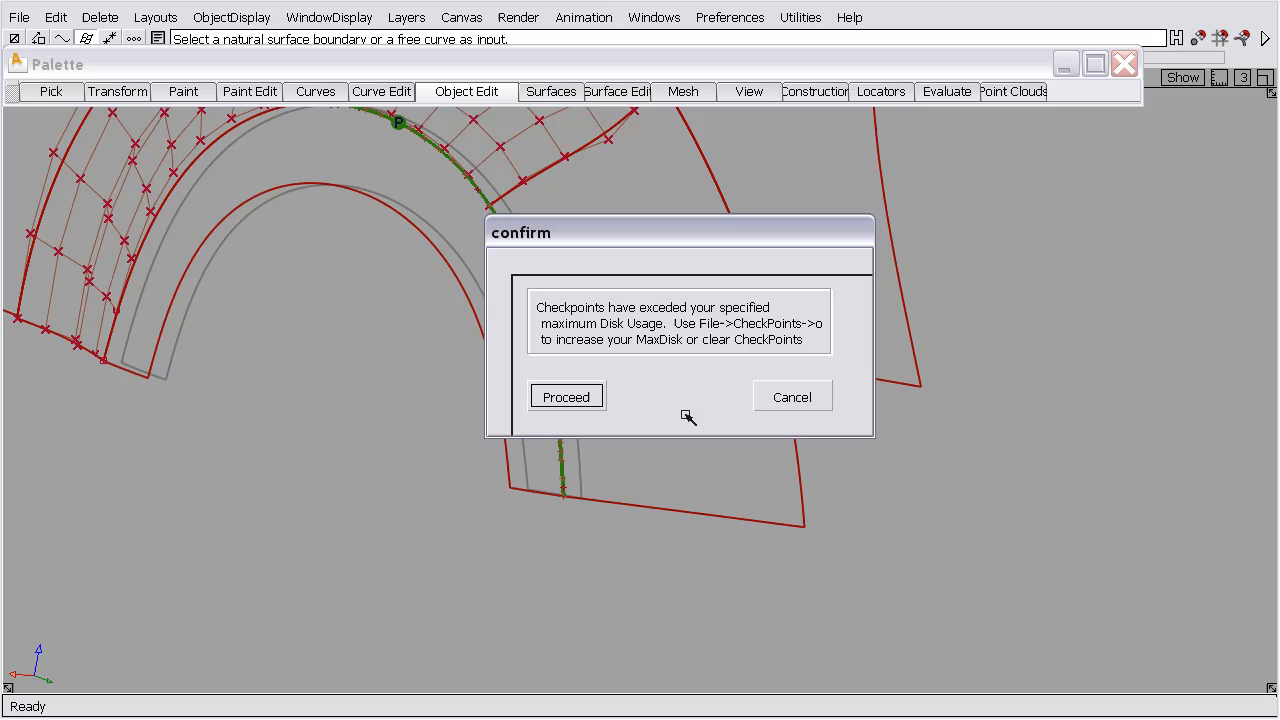
pyautogui.click(791, 394)
pyautogui.click(697, 406)
pyautogui.click(240, 17)
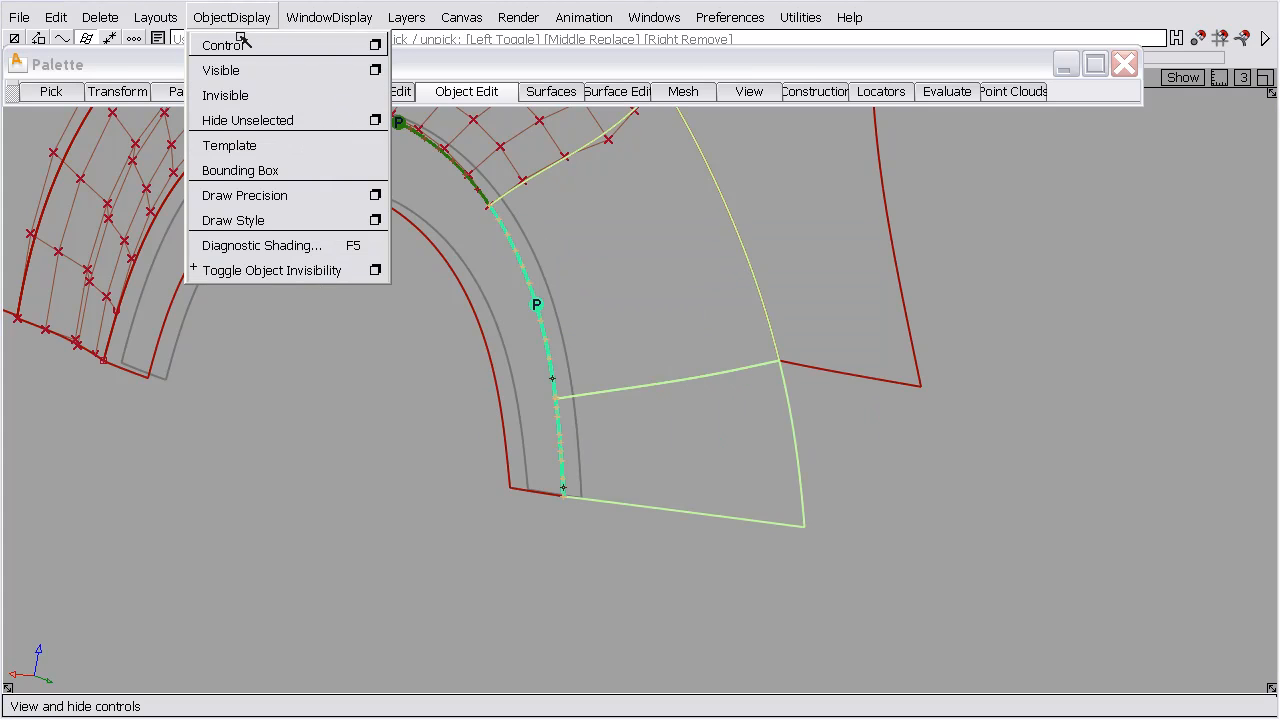
pyautogui.click(244, 40)
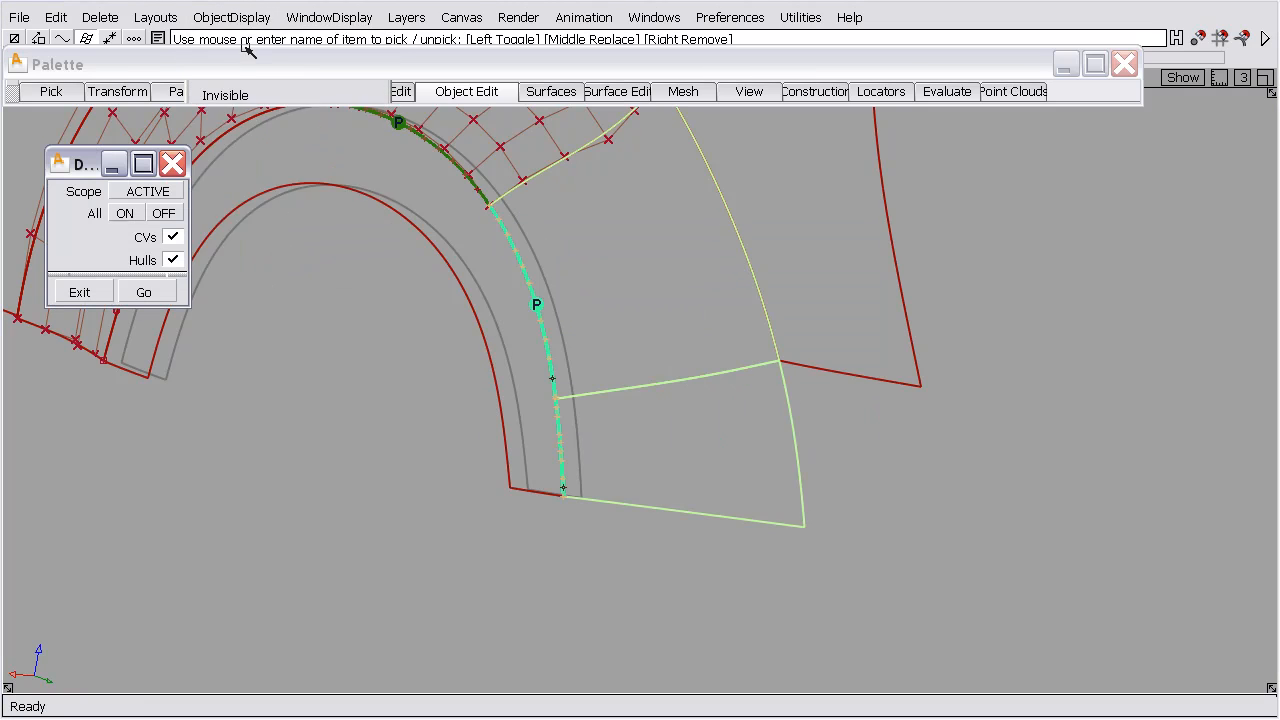
pyautogui.click(135, 296)
pyautogui.keyDown('ctrl'); pyautogui.keyDown('shift'); pyautogui.moveTo(408, 374); pyautogui.dragTo(301, 211); pyautogui.keyUp('shift'); pyautogui.keyUp('ctrl')
# Examine the CV and hull flow across all the aligned wheel-arch surfaces and their shared side edges
pyautogui.keyDown('alt'); pyautogui.keyDown('shift'); pyautogui.moveTo(410, 226); pyautogui.dragTo(733, 395); pyautogui.keyUp('shift'); pyautogui.keyUp('alt')
pyautogui.keyDown('alt'); pyautogui.keyDown('shift'); pyautogui.moveTo(752, 372); pyautogui.dragTo(699, 462); pyautogui.keyUp('shift'); pyautogui.keyUp('alt')
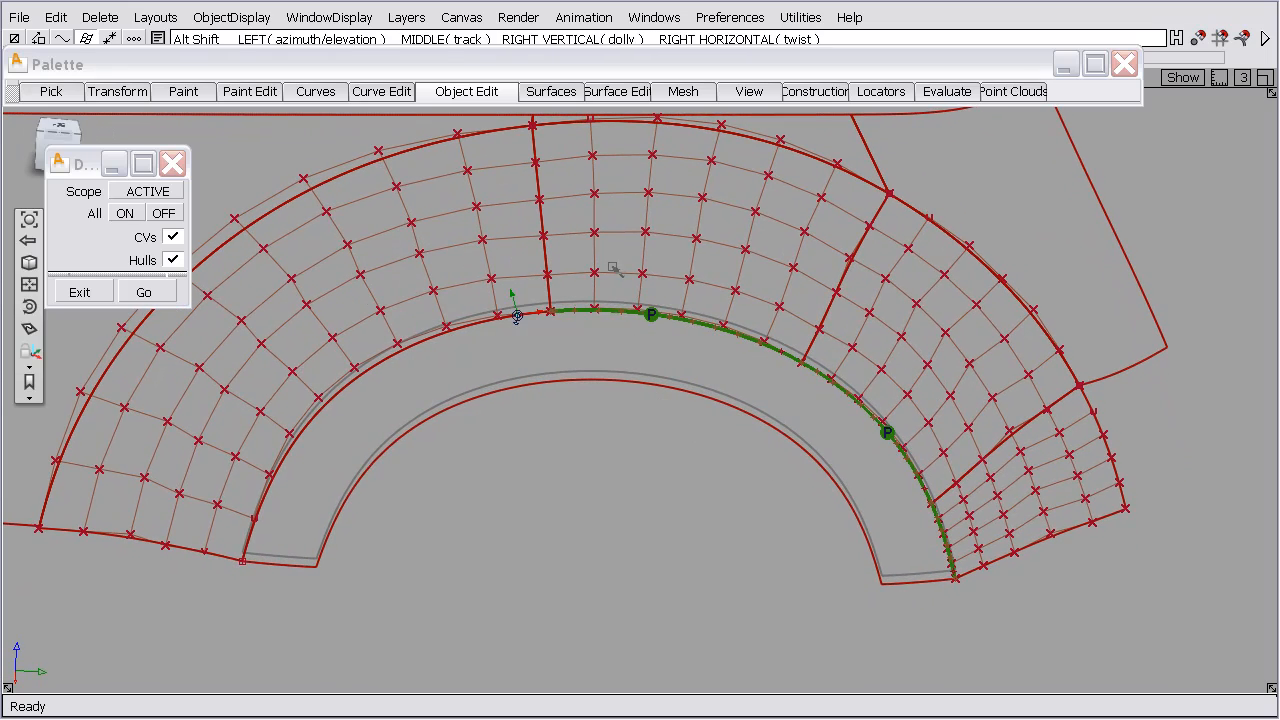
pyautogui.keyDown('alt'); pyautogui.keyDown('shift'); pyautogui.moveTo(864, 326); pyautogui.dragTo(582, 368); pyautogui.keyUp('shift'); pyautogui.keyUp('alt')
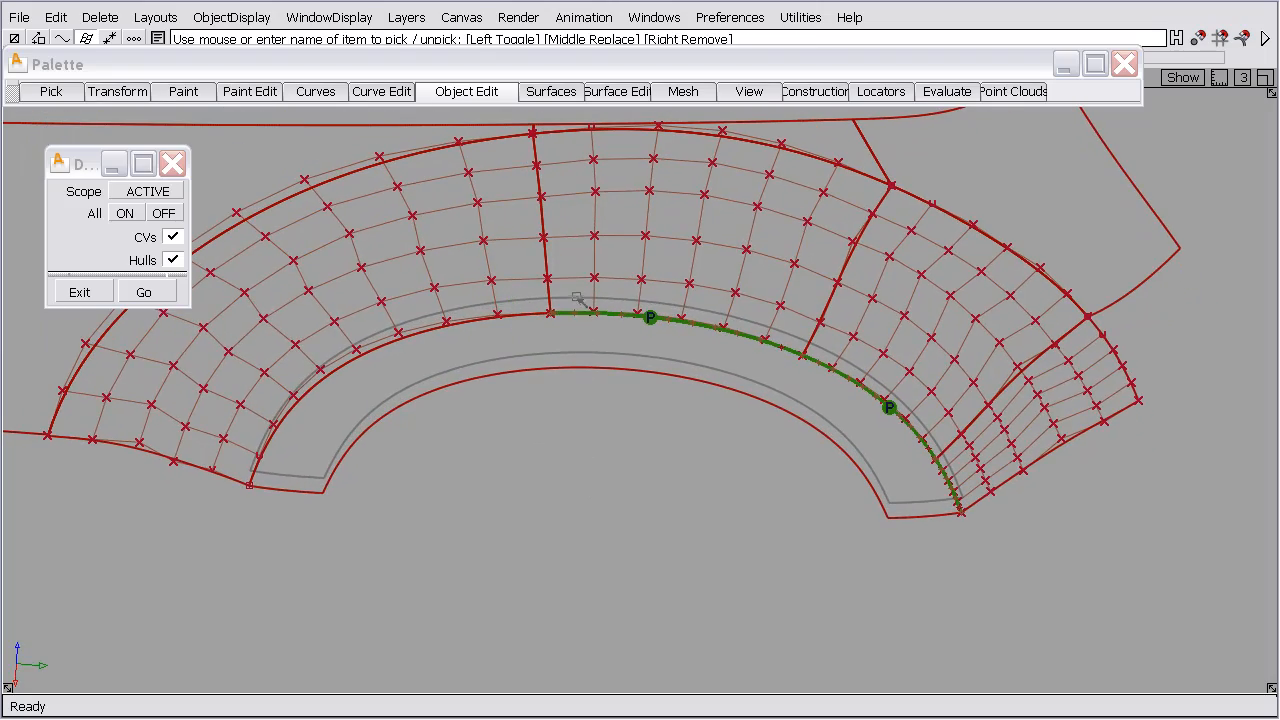
pyautogui.keyDown('alt'); pyautogui.keyDown('shift'); pyautogui.moveTo(577, 305); pyautogui.dragTo(800, 291); pyautogui.keyUp('shift'); pyautogui.keyUp('alt')
pyautogui.keyDown('alt'); pyautogui.keyDown('shift'); pyautogui.moveTo(800, 291); pyautogui.dragTo(818, 334, button='middle'); pyautogui.keyUp('shift'); pyautogui.keyUp('alt')
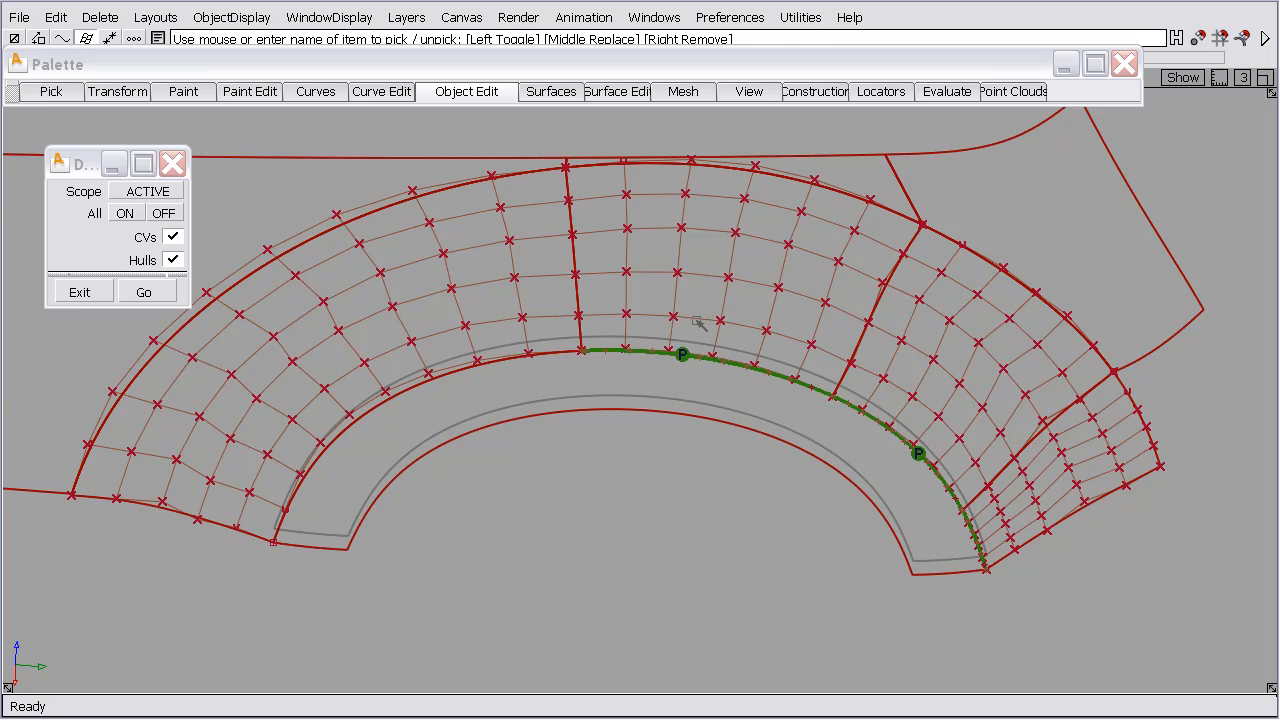
pyautogui.keyDown('alt'); pyautogui.keyDown('shift'); pyautogui.moveTo(674, 310); pyautogui.dragTo(672, 335); pyautogui.keyUp('shift'); pyautogui.keyUp('alt')
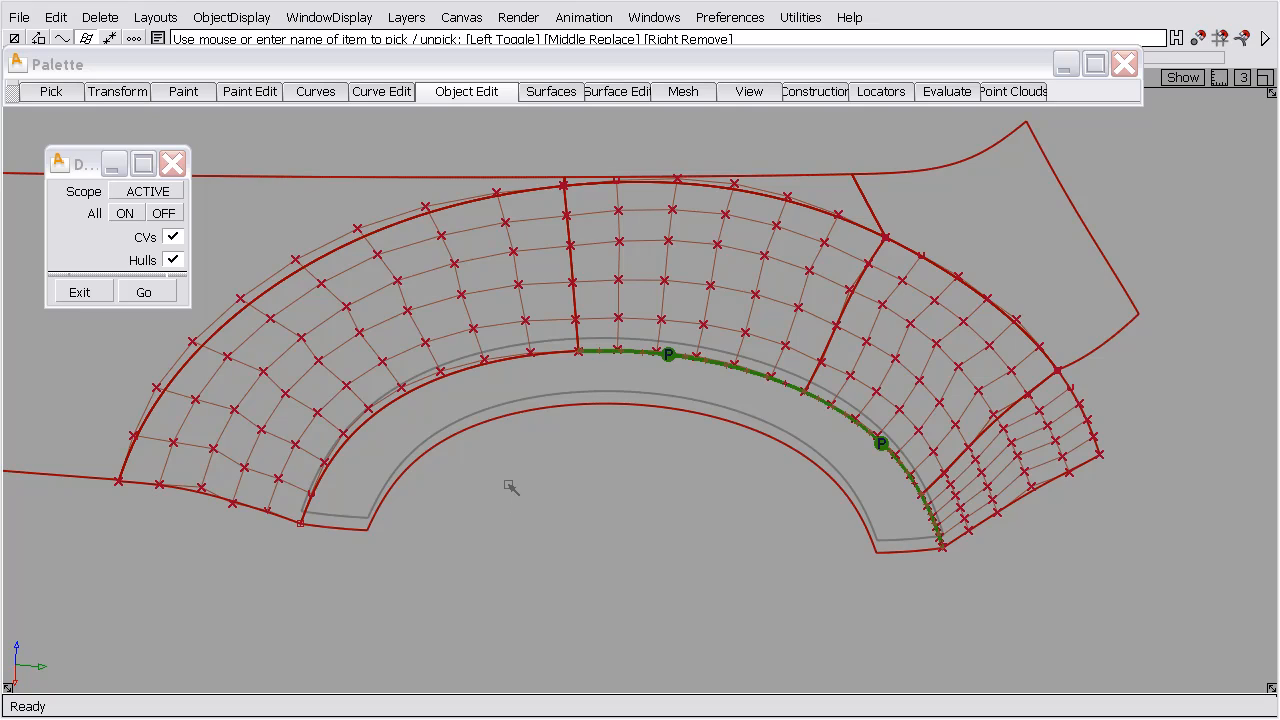
# Hide the tool palette, switch from the BLENDING_2 layer to the PARTIAL layer, and inspect its surfaces from several angles
pyautogui.keyDown('ctrl'); pyautogui.keyDown('shift'); pyautogui.moveTo(549, 445); pyautogui.dragTo(549, 395); pyautogui.keyUp('shift'); pyautogui.keyUp('ctrl')
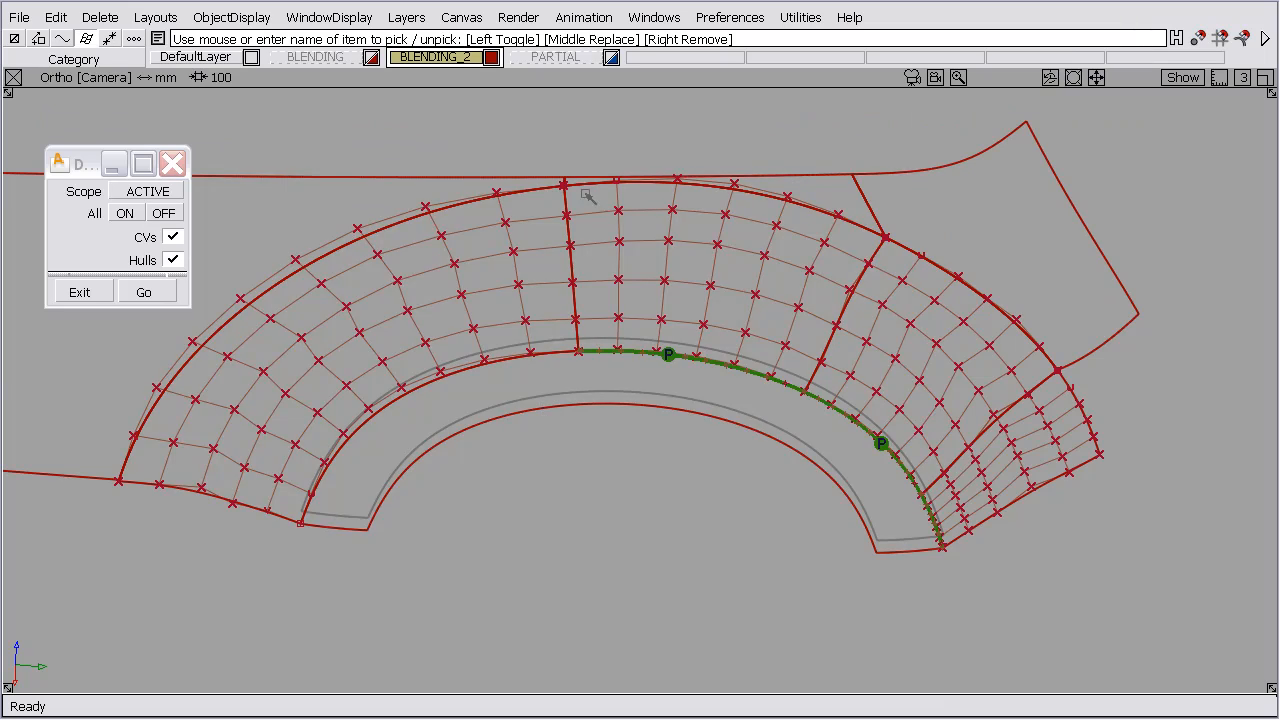
pyautogui.click(555, 57)
pyautogui.keyDown('alt'); pyautogui.keyDown('shift'); pyautogui.moveTo(543, 189); pyautogui.dragTo(540, 519); pyautogui.keyUp('shift'); pyautogui.keyUp('alt')
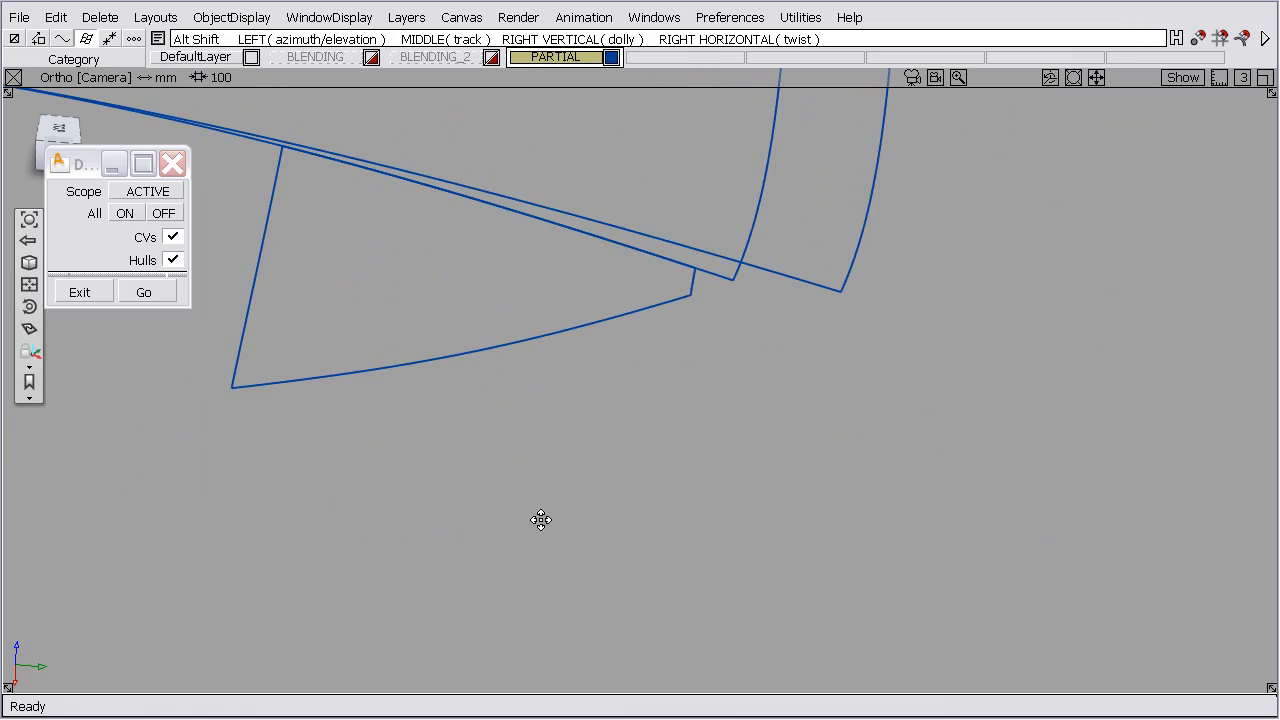
pyautogui.keyDown('alt'); pyautogui.keyDown('shift'); pyautogui.moveTo(541, 520); pyautogui.dragTo(546, 643, button='middle'); pyautogui.keyUp('shift'); pyautogui.keyUp('alt')
pyautogui.keyDown('alt'); pyautogui.keyDown('shift'); pyautogui.moveTo(563, 333); pyautogui.dragTo(495, 296); pyautogui.keyUp('shift'); pyautogui.keyUp('alt')
pyautogui.keyDown('alt'); pyautogui.keyDown('shift'); pyautogui.moveTo(599, 317); pyautogui.dragTo(820, 382, button='middle'); pyautogui.keyUp('shift'); pyautogui.keyUp('alt')
pyautogui.keyDown('alt'); pyautogui.keyDown('shift'); pyautogui.moveTo(820, 382); pyautogui.dragTo(795, 456, button='right'); pyautogui.keyUp('shift'); pyautogui.keyUp('alt')
pyautogui.keyDown('alt'); pyautogui.keyDown('shift'); pyautogui.moveTo(795, 456); pyautogui.dragTo(816, 466, button='middle'); pyautogui.keyUp('shift'); pyautogui.keyUp('alt')
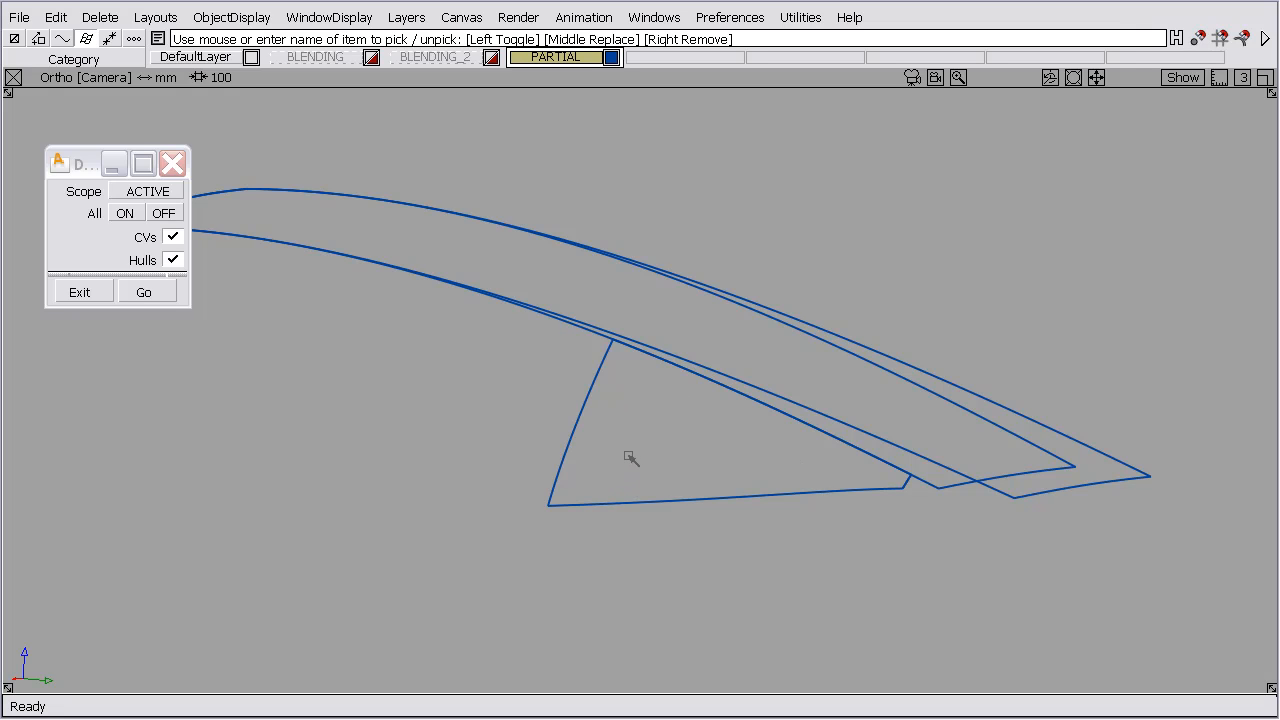
pyautogui.keyDown('alt'); pyautogui.keyDown('shift'); pyautogui.moveTo(630, 457); pyautogui.dragTo(698, 415); pyautogui.keyUp('shift'); pyautogui.keyUp('alt')
pyautogui.keyDown('alt'); pyautogui.keyDown('shift'); pyautogui.moveTo(698, 415); pyautogui.dragTo(837, 417, button='right'); pyautogui.keyUp('shift'); pyautogui.keyUp('alt')
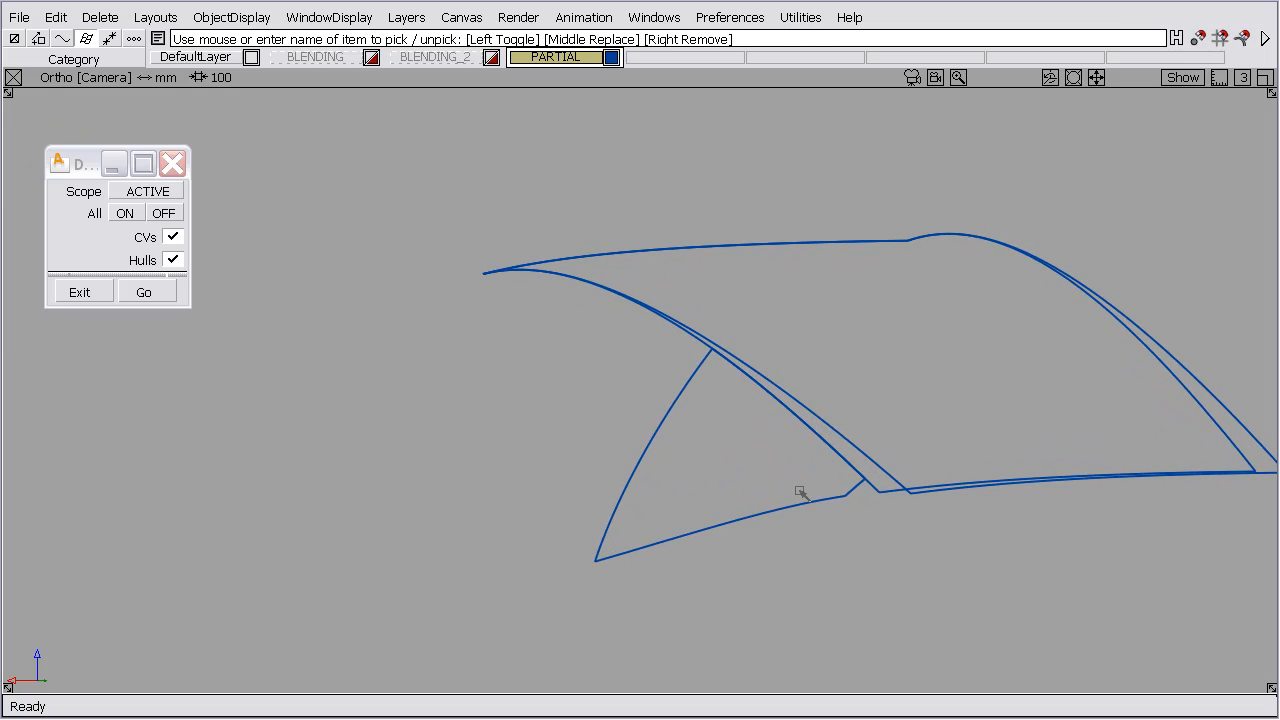
pyautogui.keyDown('alt'); pyautogui.keyDown('shift'); pyautogui.moveTo(760, 434); pyautogui.dragTo(686, 491); pyautogui.keyUp('shift'); pyautogui.keyUp('alt')
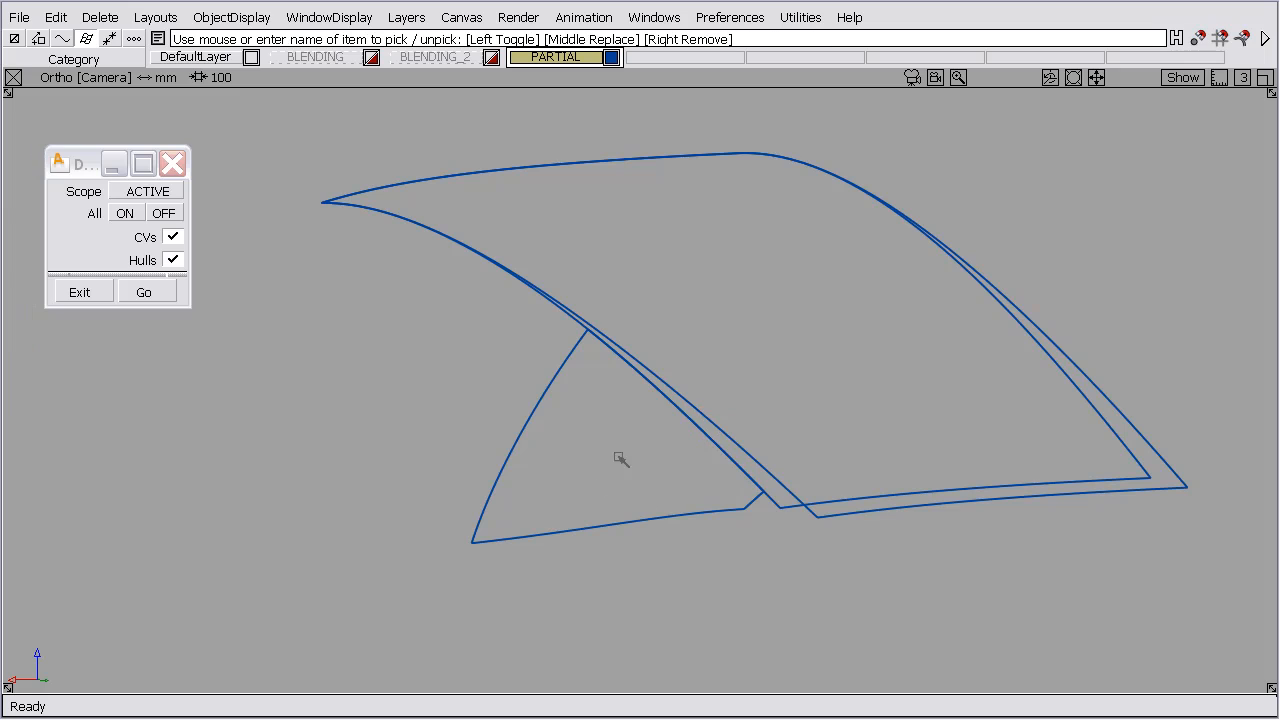
# Display the CVs and hulls of the small triangular surface beside the large curved surfaces
pyautogui.keyDown('ctrl'); pyautogui.keyDown('shift'); pyautogui.moveTo(588, 433); pyautogui.dragTo(491, 431); pyautogui.keyUp('shift'); pyautogui.keyUp('ctrl')
pyautogui.click(519, 440)
pyautogui.click(120, 290)
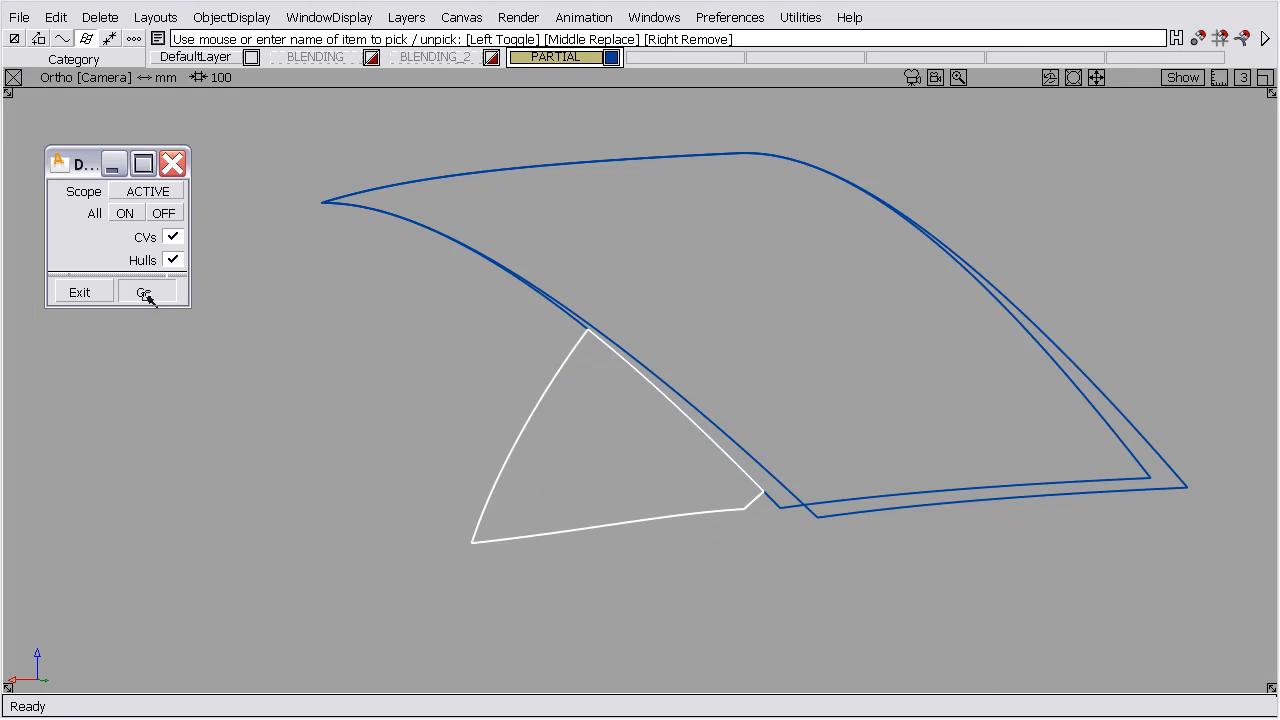
pyautogui.keyDown('alt'); pyautogui.keyDown('shift'); pyautogui.moveTo(849, 349); pyautogui.dragTo(443, 90); pyautogui.keyUp('shift'); pyautogui.keyUp('alt')
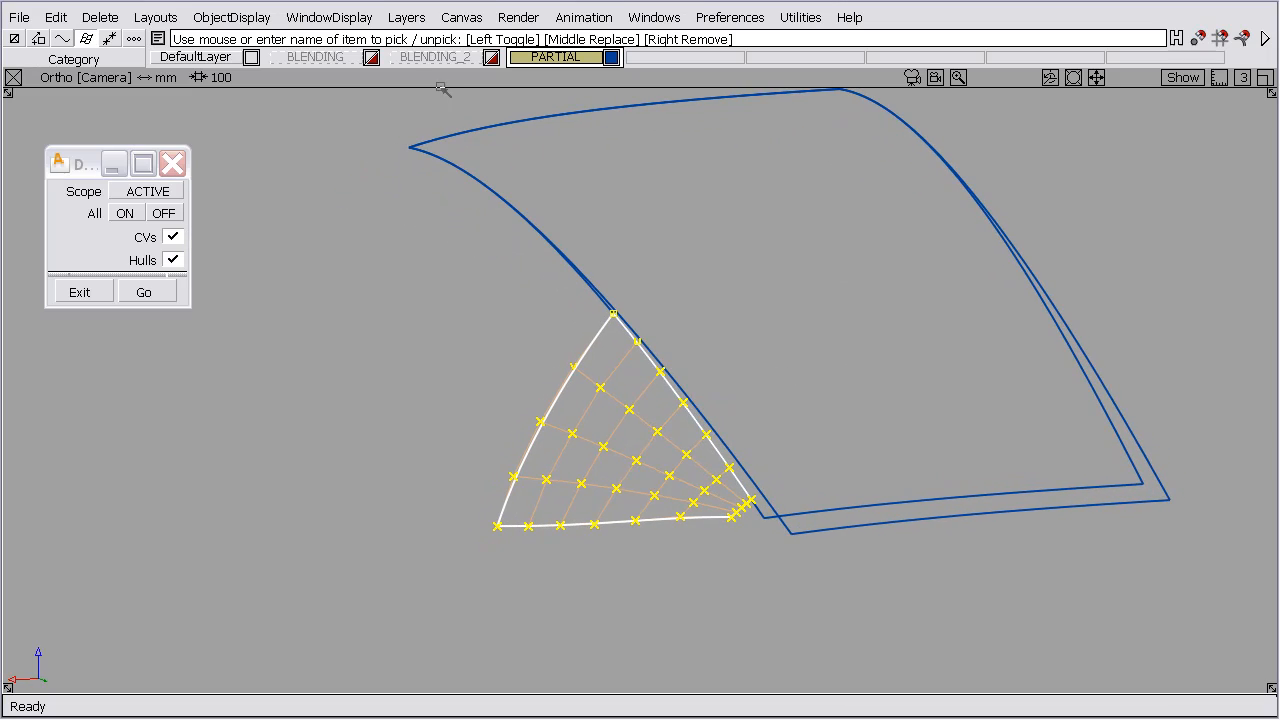
# Check the triangular surface's highlight flow with zebra-stripe diagnostic shading, and return it to wireframe display
pyautogui.click(325, 17)
pyautogui.click(243, 17)
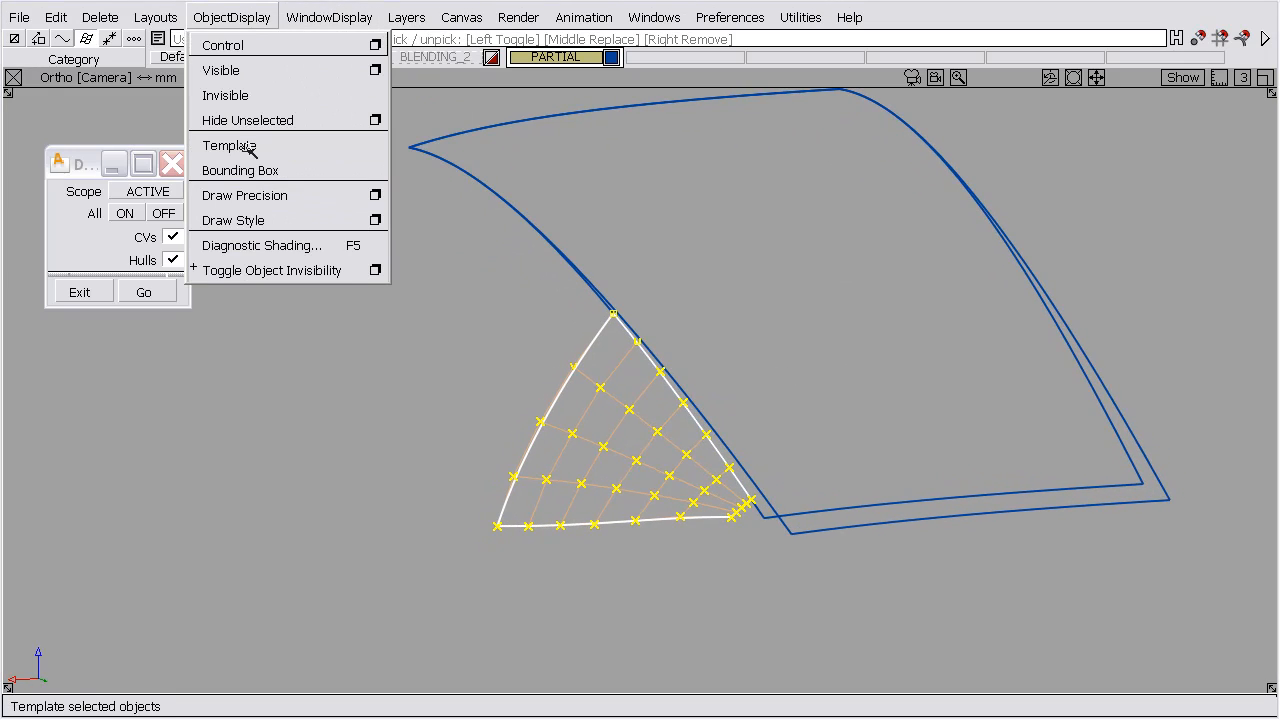
pyautogui.click(250, 244)
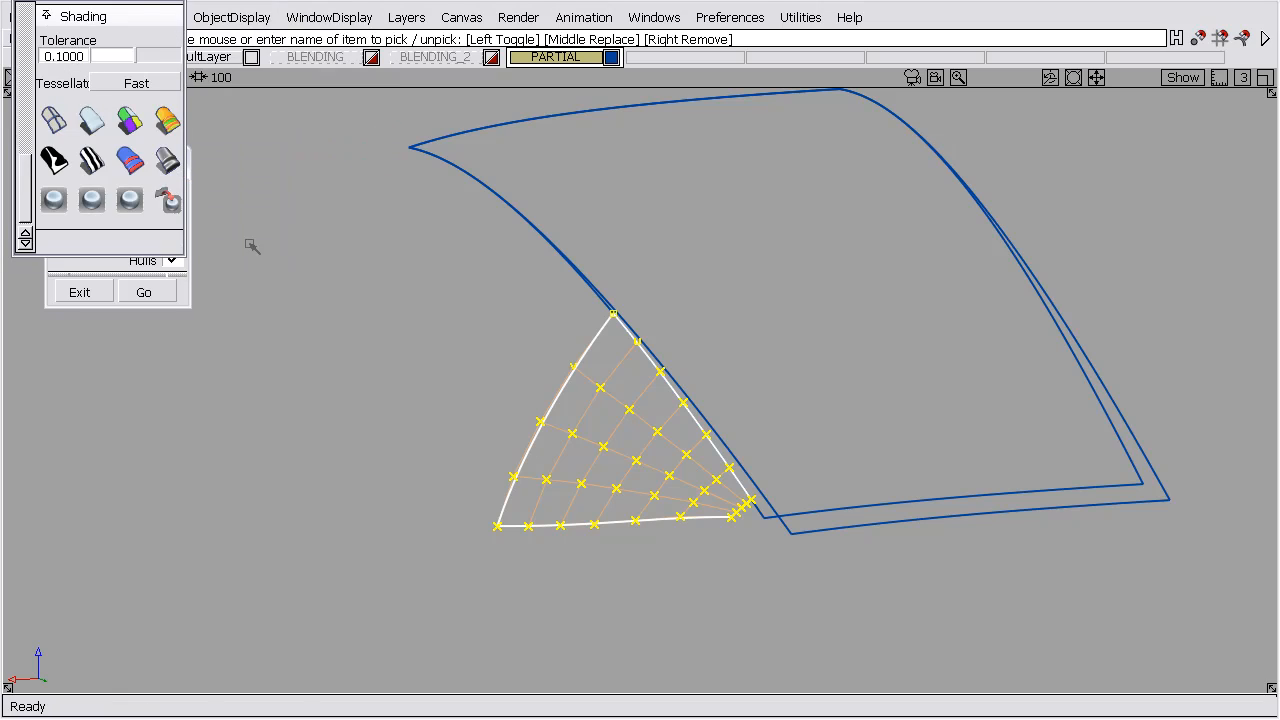
pyautogui.click(91, 160)
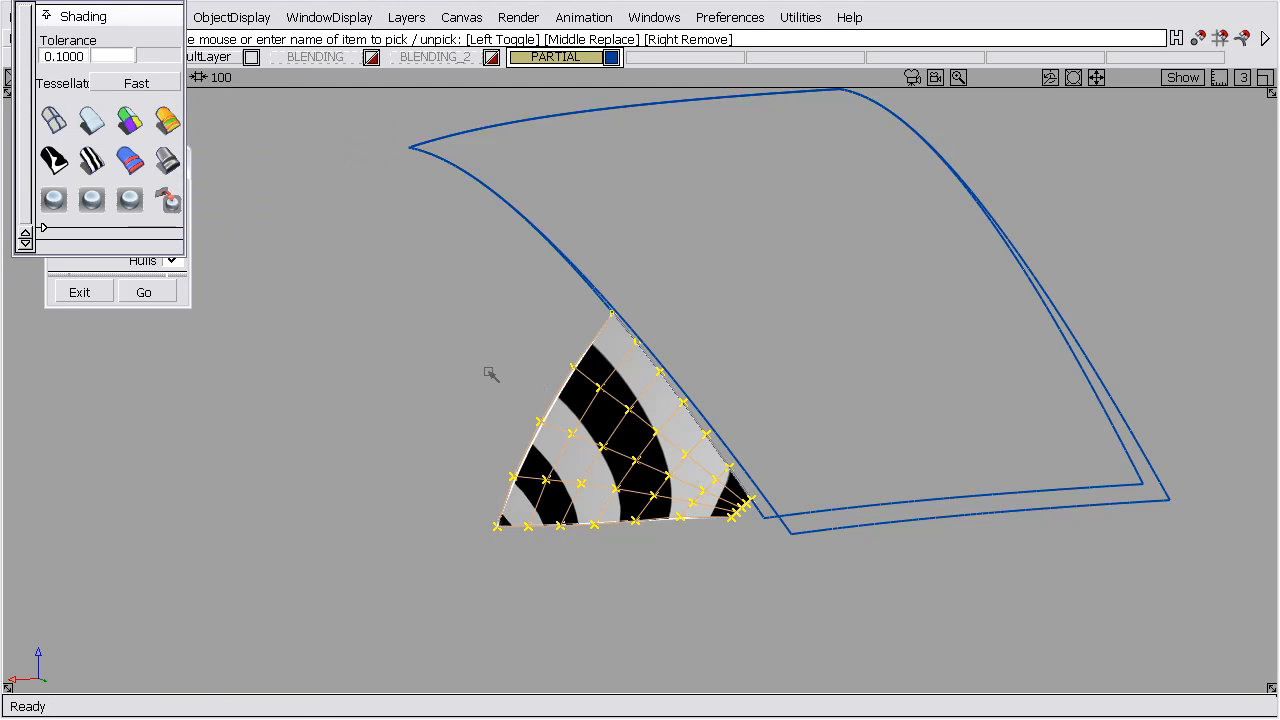
pyautogui.moveTo(491, 374)
pyautogui.keyDown('alt'); pyautogui.keyDown('shift'); pyautogui.mouseDown()
pyautogui.moveTo(697, 420)
pyautogui.moveTo(751, 374)
pyautogui.moveTo(780, 434)
pyautogui.moveTo(764, 463)
pyautogui.moveTo(737, 357)
pyautogui.moveTo(690, 340)
pyautogui.moveTo(703, 357)
pyautogui.moveTo(686, 334)
pyautogui.moveTo(506, 289)
pyautogui.moveTo(280, 291)
pyautogui.moveTo(403, 286)
pyautogui.moveTo(571, 313)
pyautogui.mouseUp(); pyautogui.keyUp('shift'); pyautogui.keyUp('alt')
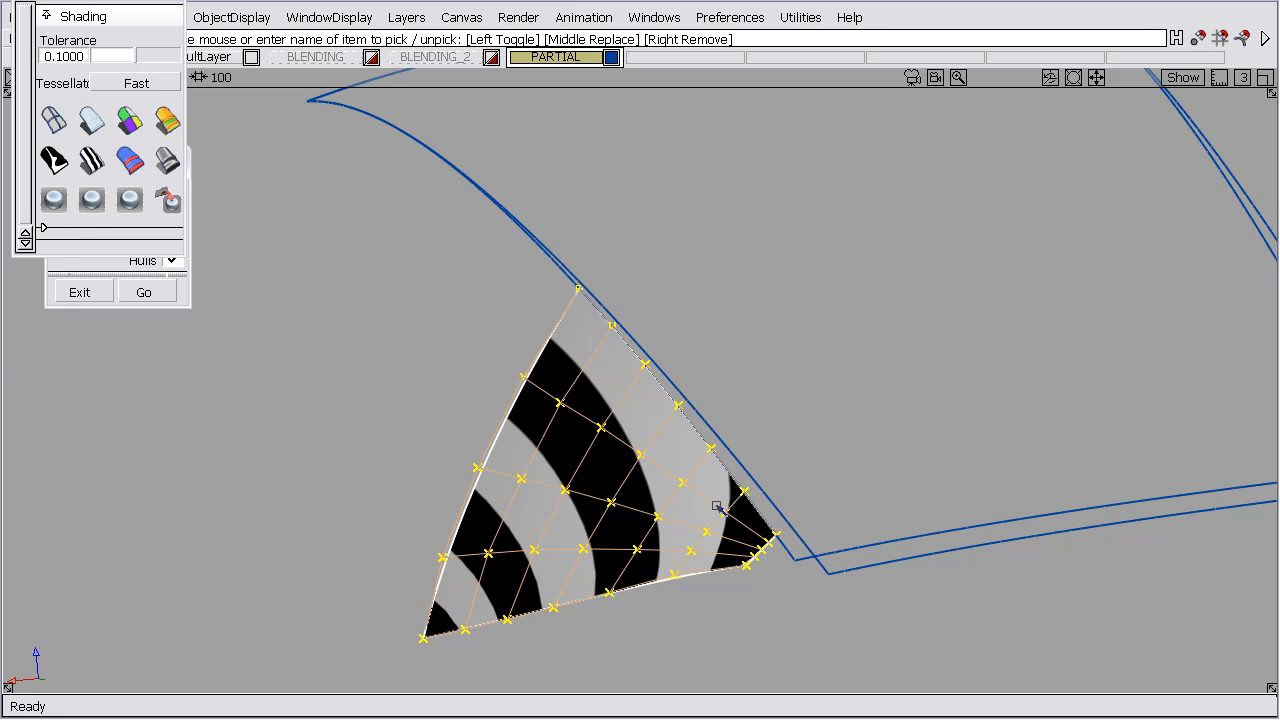
pyautogui.moveTo(716, 506)
pyautogui.keyDown('alt'); pyautogui.keyDown('shift'); pyautogui.mouseDown()
pyautogui.moveTo(677, 457)
pyautogui.moveTo(823, 426)
pyautogui.moveTo(807, 508)
pyautogui.moveTo(600, 420)
pyautogui.mouseUp(); pyautogui.keyUp('shift'); pyautogui.keyUp('alt')
pyautogui.click(53, 120)
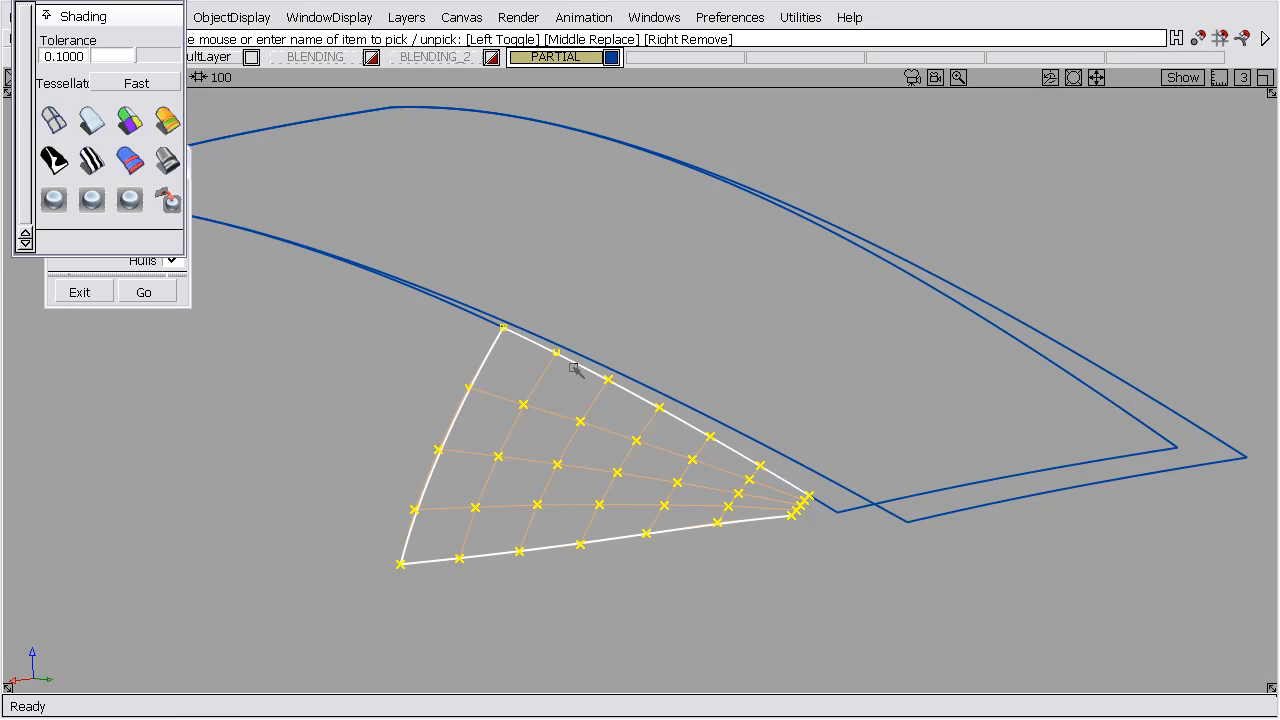
# Clear the selection, open the Align options, and close the CV and hull display window
pyautogui.keyDown('ctrl'); pyautogui.keyDown('shift'); pyautogui.moveTo(766, 462); pyautogui.dragTo(766, 418); pyautogui.keyUp('shift'); pyautogui.keyUp('ctrl')
pyautogui.keyDown('alt'); pyautogui.keyDown('shift'); pyautogui.moveTo(561, 456); pyautogui.dragTo(863, 449); pyautogui.keyUp('shift'); pyautogui.keyUp('alt')
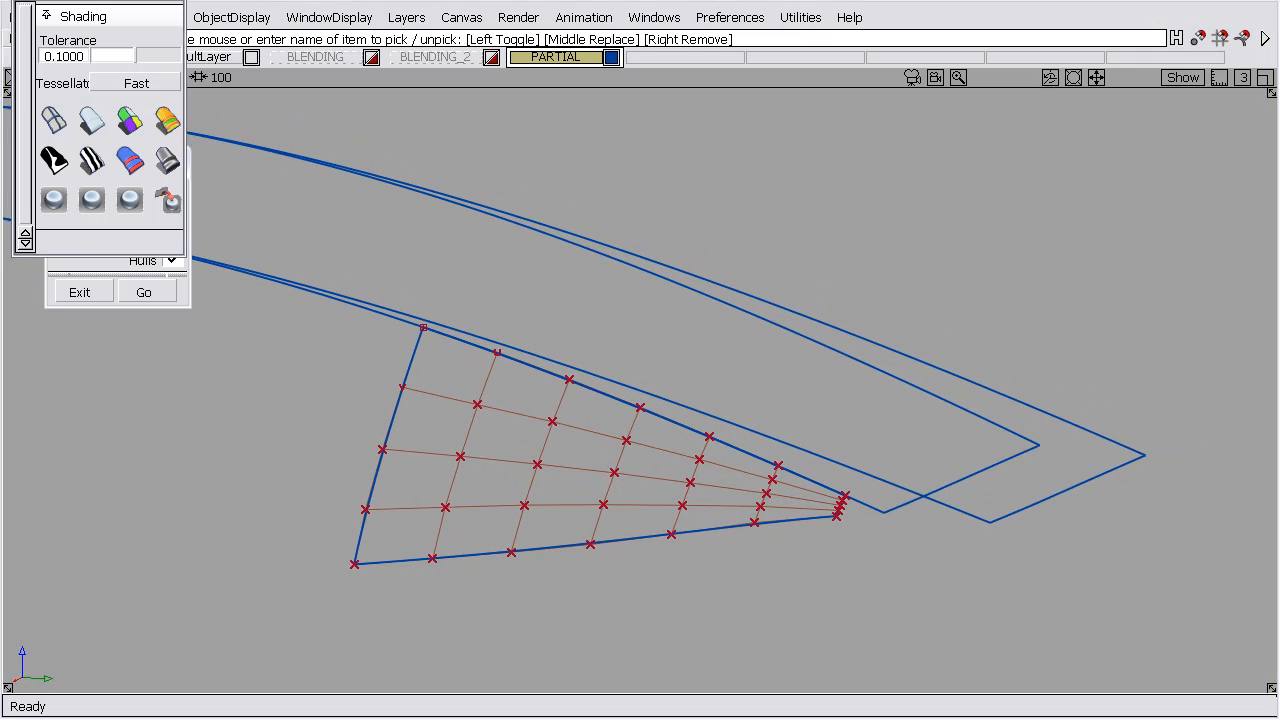
pyautogui.click(470, 96)
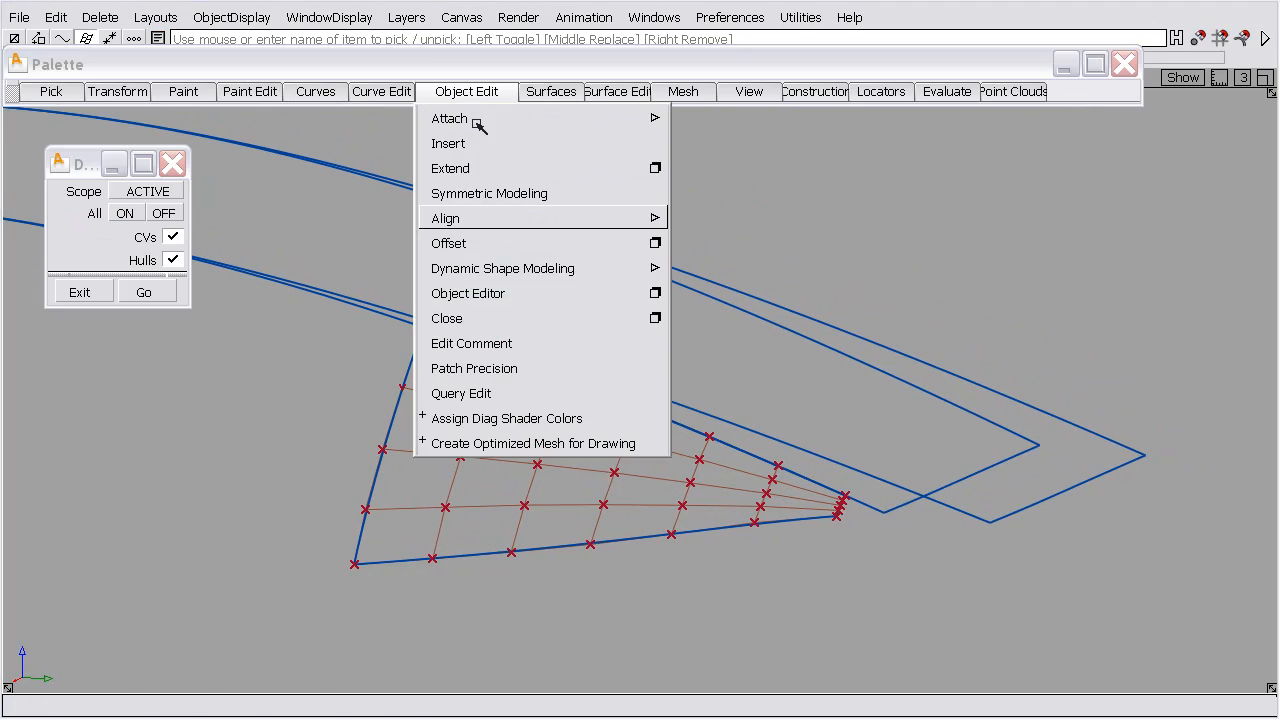
pyautogui.moveTo(460, 218)
pyautogui.click(968, 218)
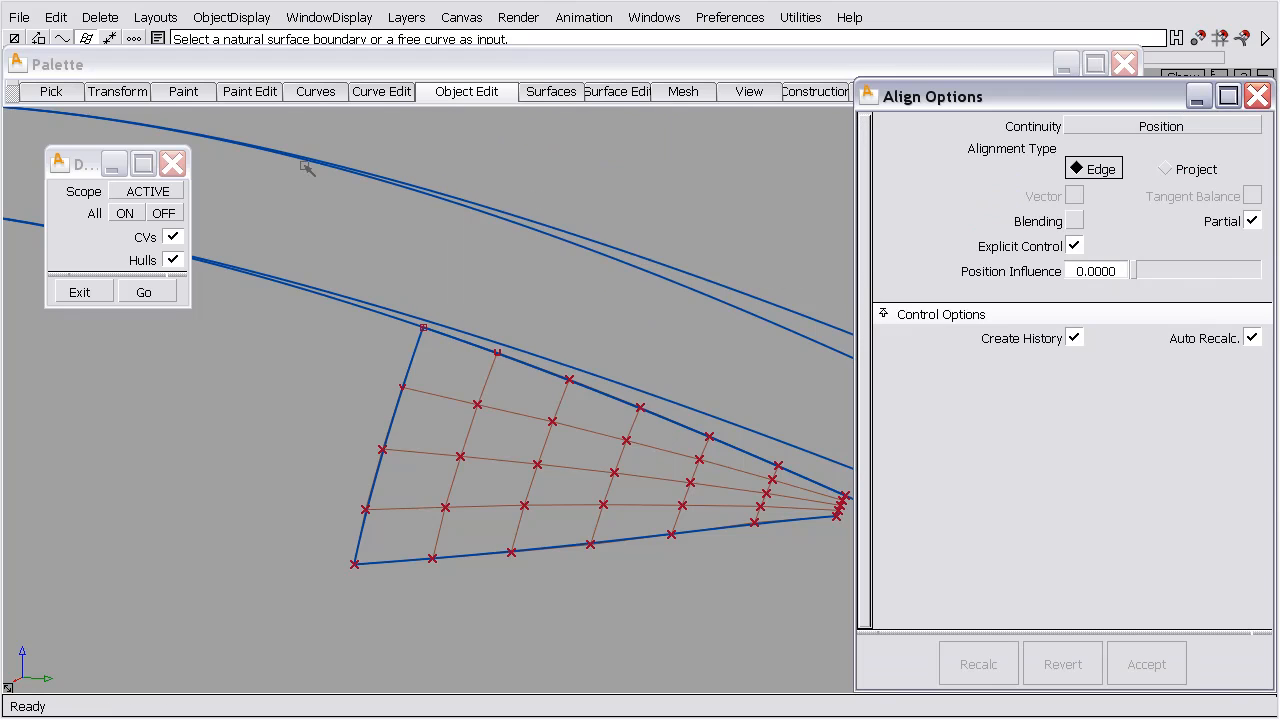
pyautogui.click(172, 163)
pyautogui.keyDown('alt'); pyautogui.keyDown('shift'); pyautogui.moveTo(351, 217); pyautogui.dragTo(430, 285); pyautogui.keyUp('shift'); pyautogui.keyUp('alt')
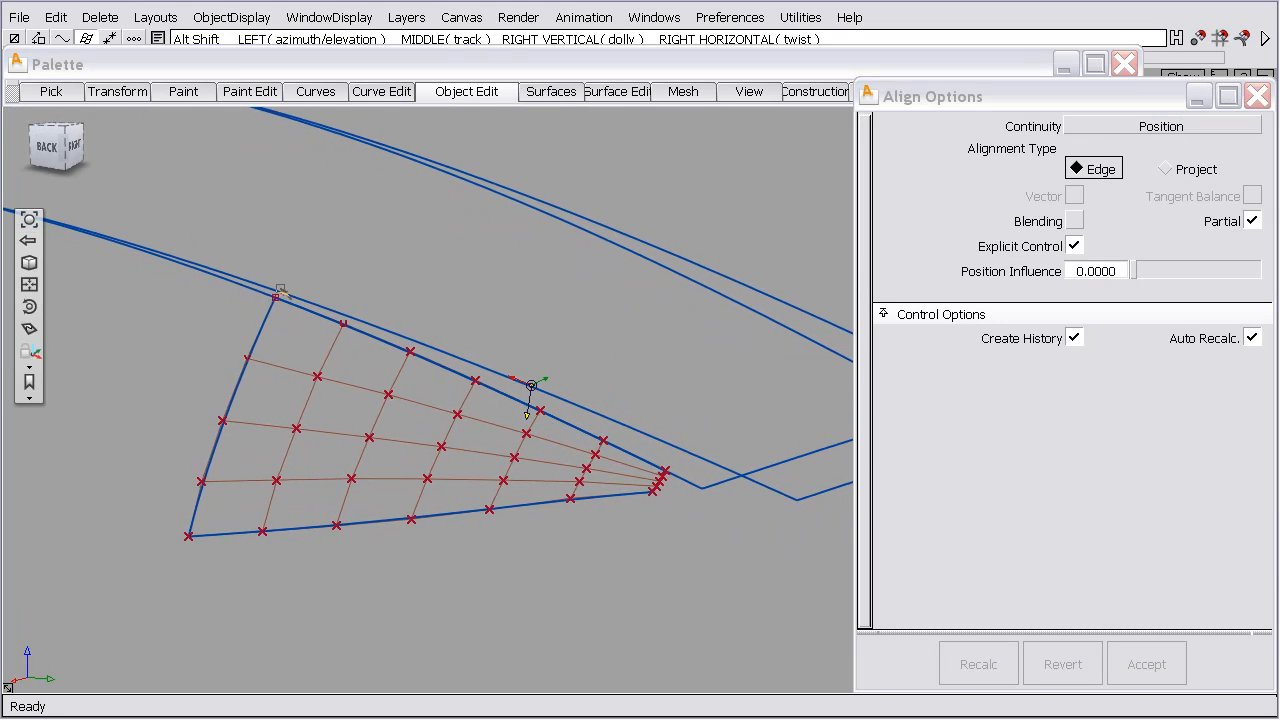
pyautogui.keyDown('alt'); pyautogui.keyDown('shift'); pyautogui.moveTo(531, 385); pyautogui.dragTo(536, 388); pyautogui.keyUp('shift'); pyautogui.keyUp('alt')
# Try a partial Position alignment of the triangular surface's upper edge to the coincident edge of the nearer large surface, and revert it
pyautogui.click(349, 322)
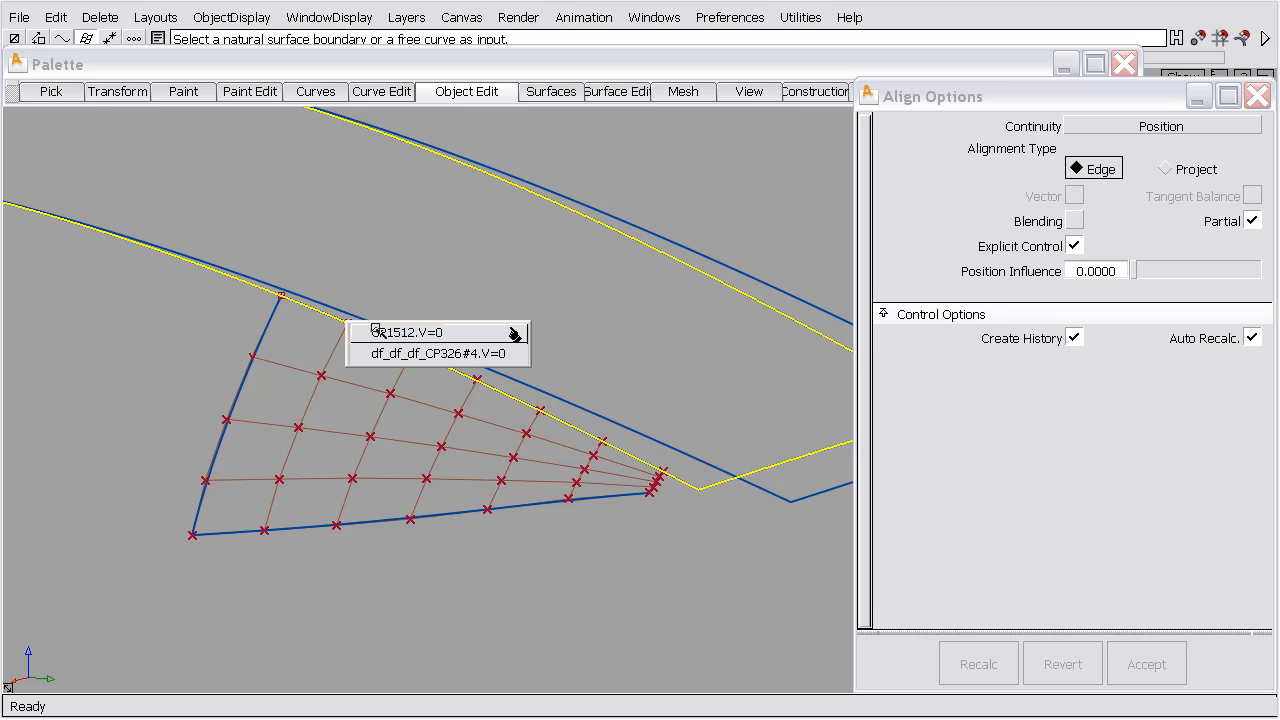
pyautogui.click(375, 347)
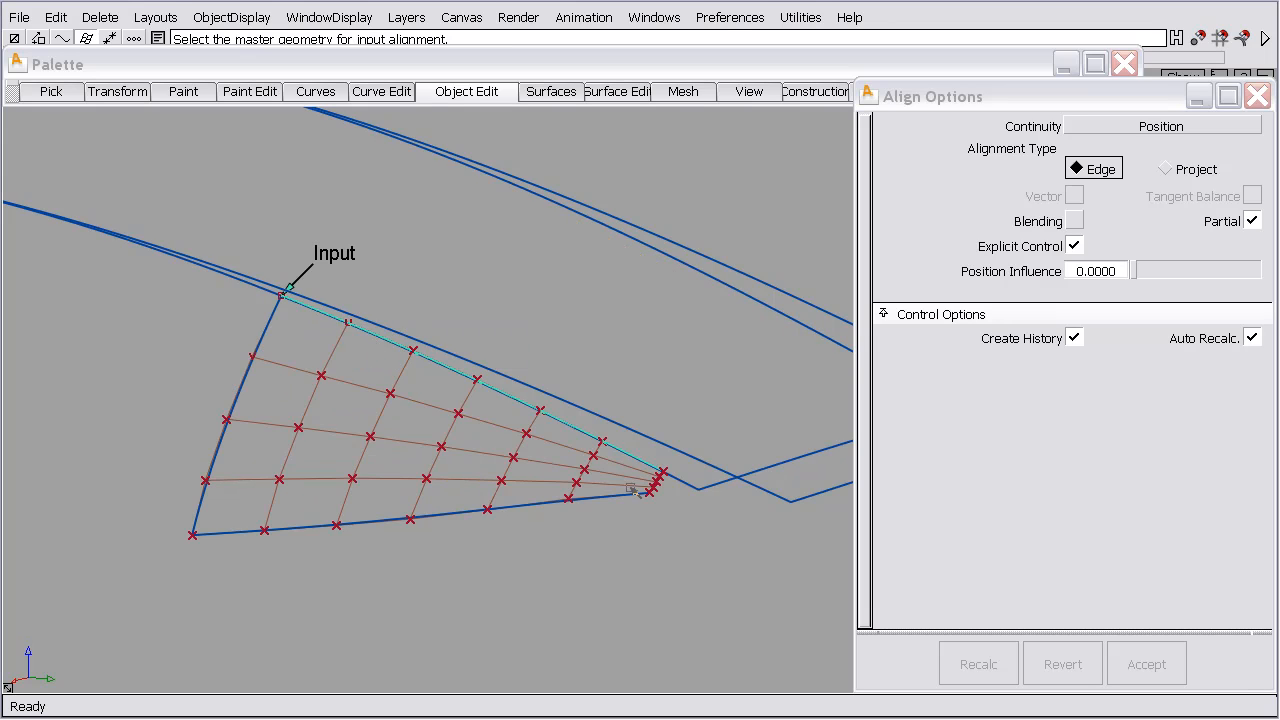
pyautogui.click(685, 486)
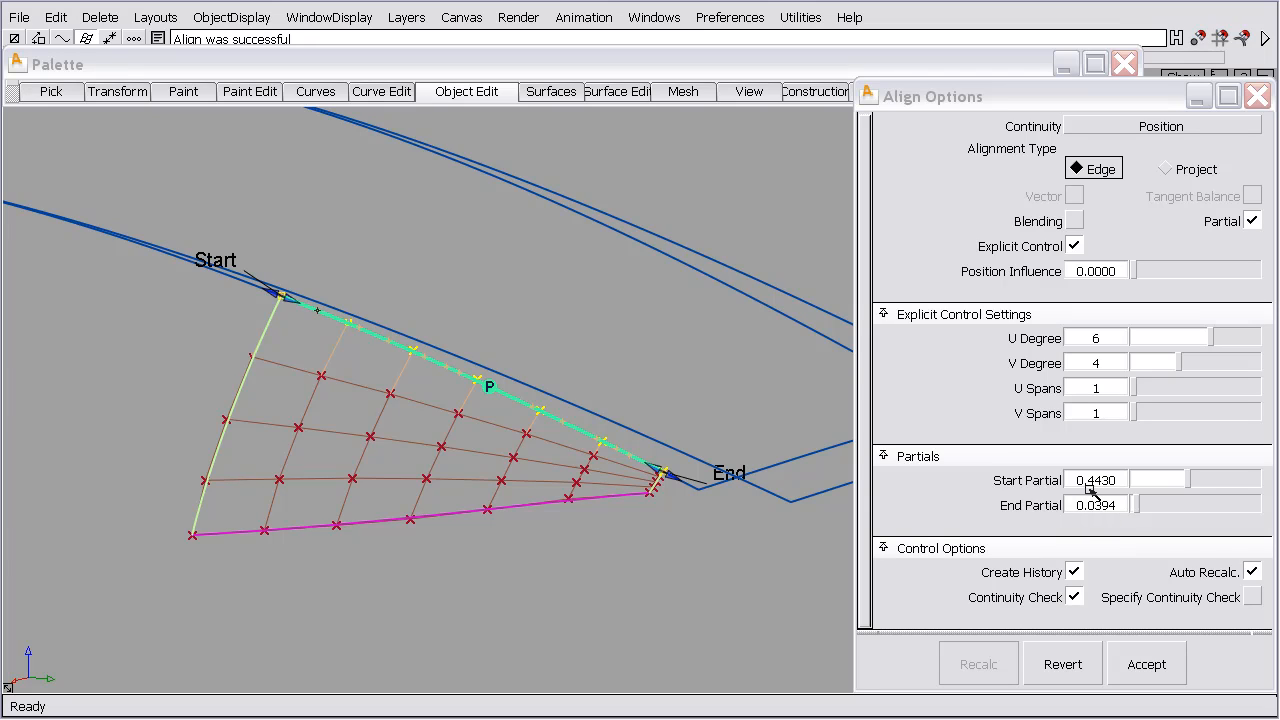
pyautogui.click(1062, 664)
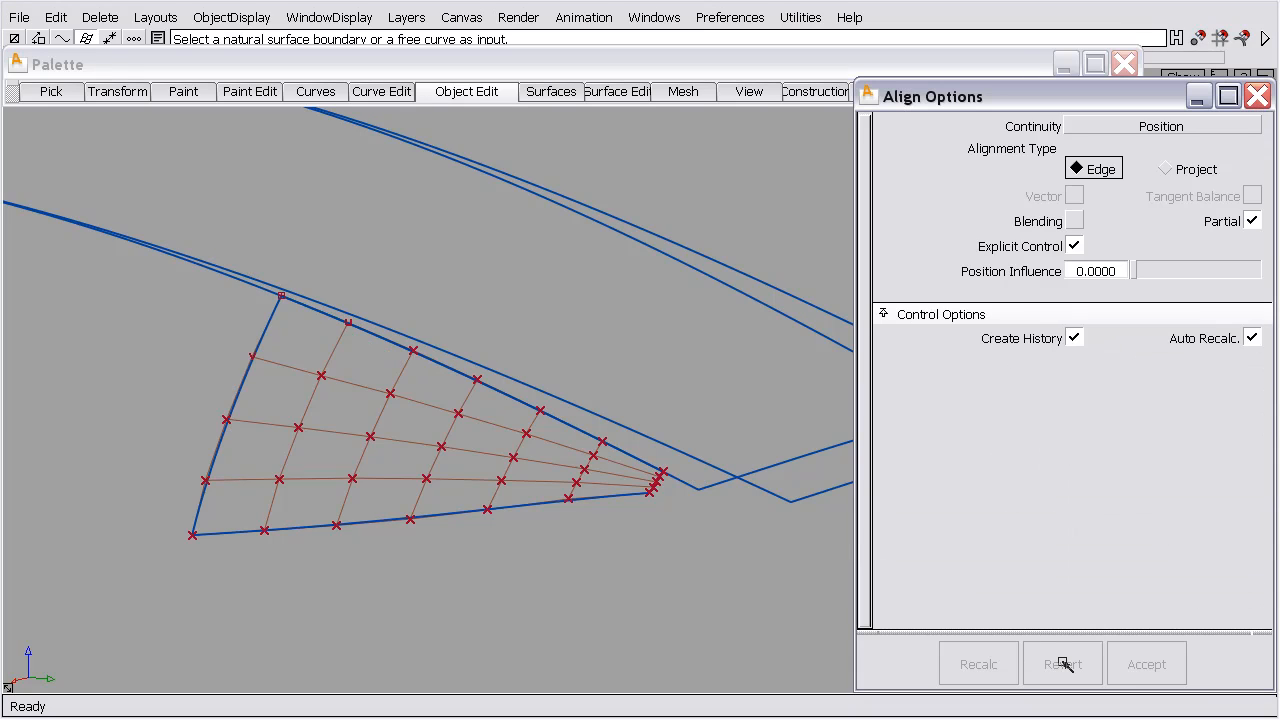
# Align the triangular surface's upper edge to the lower edge of the offset large surface, using Position continuity with Partial enabled
pyautogui.click(500, 395)
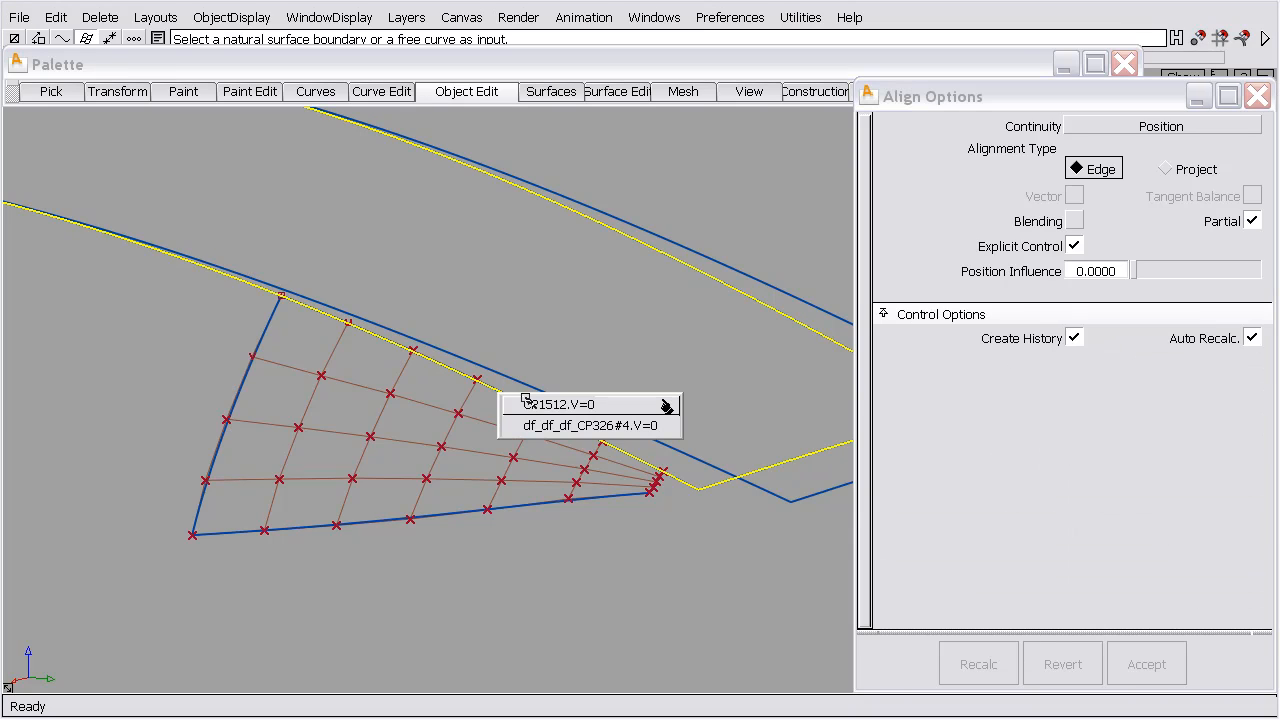
pyautogui.click(524, 423)
pyautogui.click(537, 390)
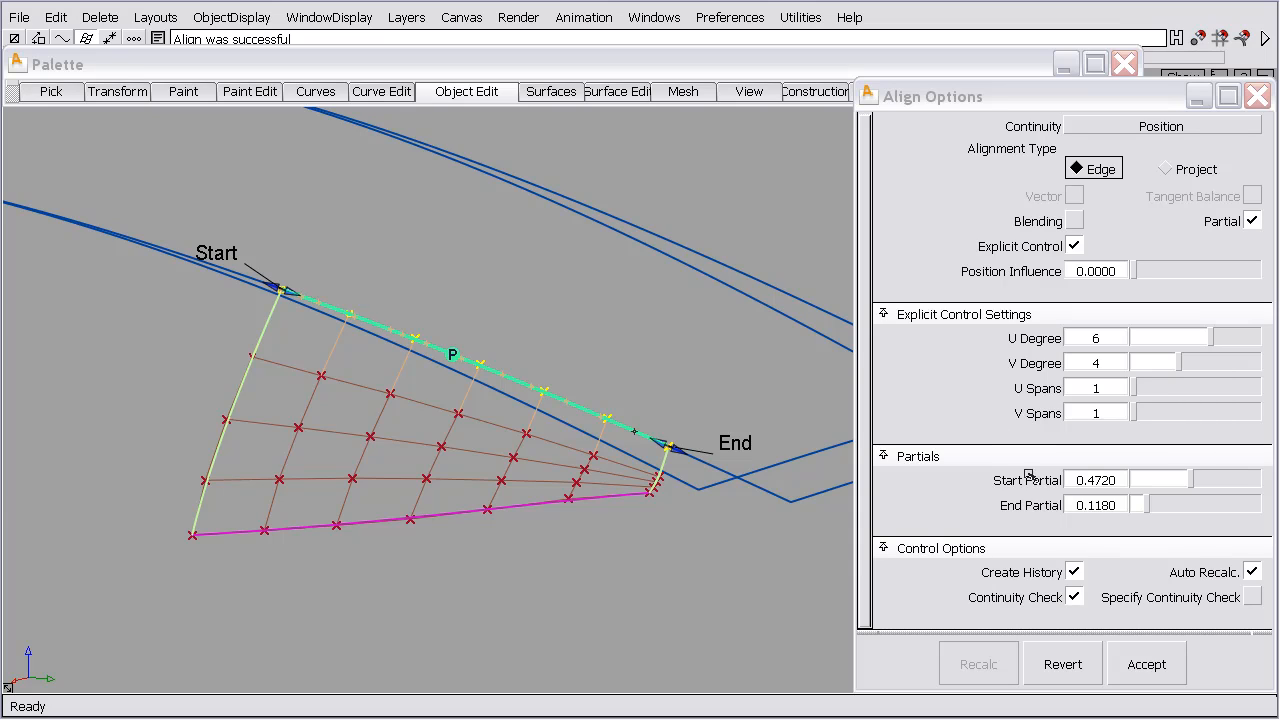
# Set the alignment's End Partial to 0.04 and its Start Partial to 0.44
pyautogui.doubleClick(1104, 507)
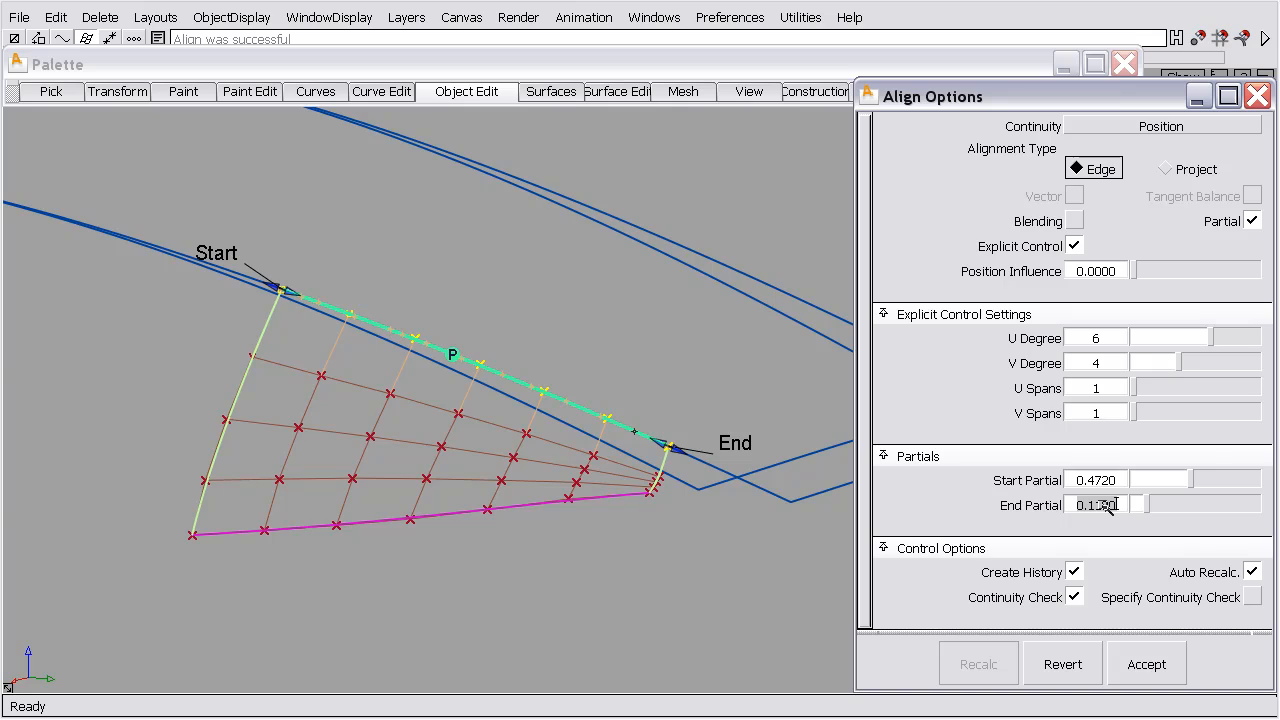
pyautogui.press('BackSpace')
pyautogui.write('.04')
pyautogui.press('Return')
pyautogui.doubleClick(1102, 481)
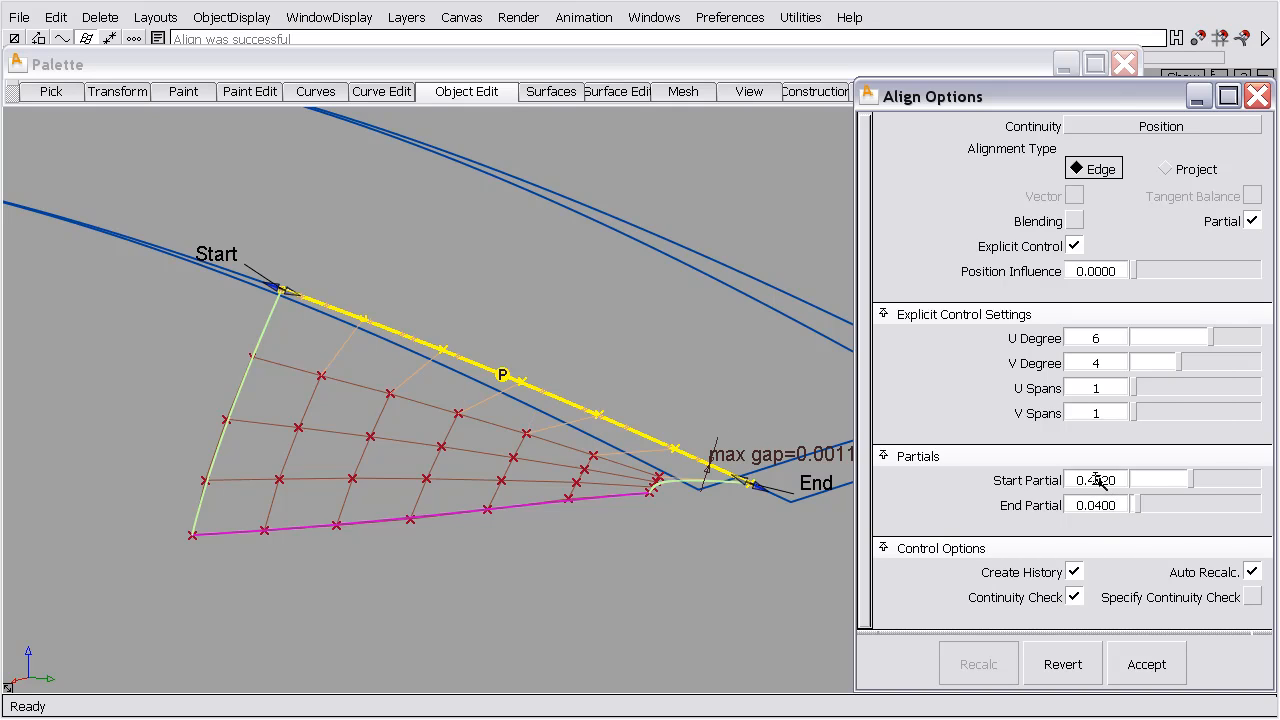
pyautogui.press('BackSpace')
pyautogui.write('.43')
pyautogui.press('Return')
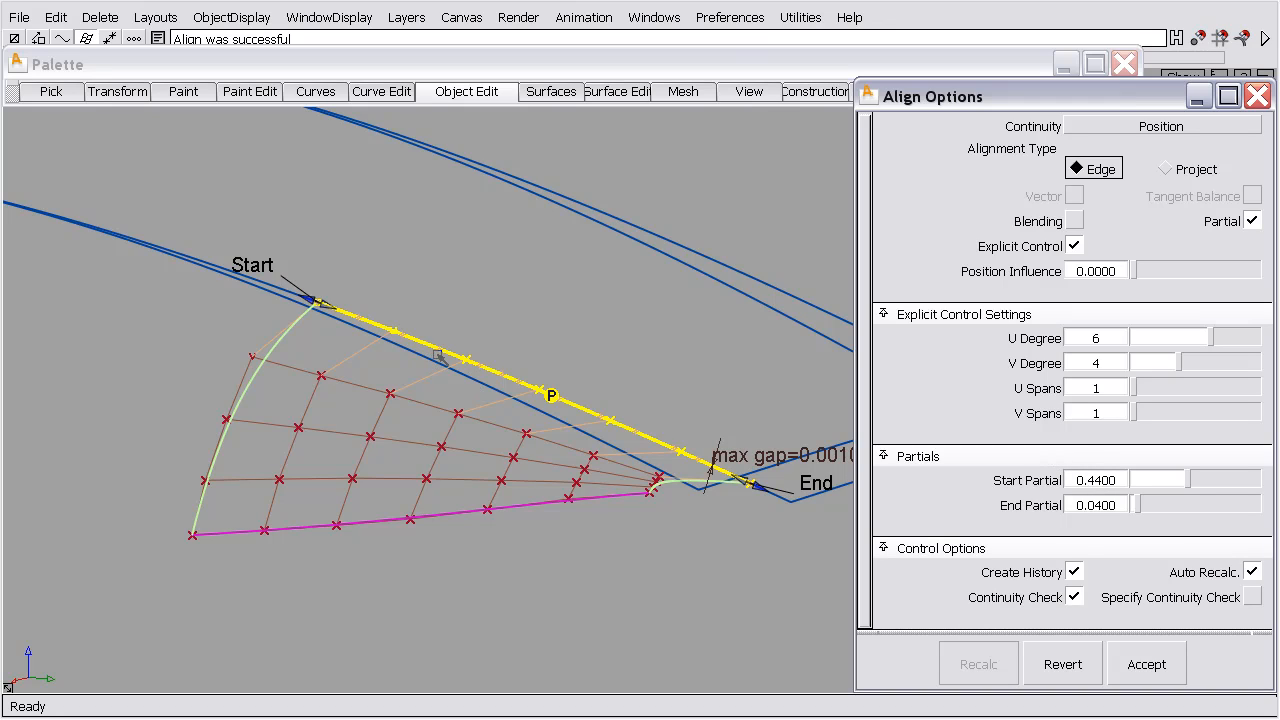
# Enable Blending for the alignment with 4 extra CV rows and a blend factor of 0
pyautogui.click(1078, 222)
pyautogui.moveTo(1136, 340); pyautogui.dragTo(1180, 340)
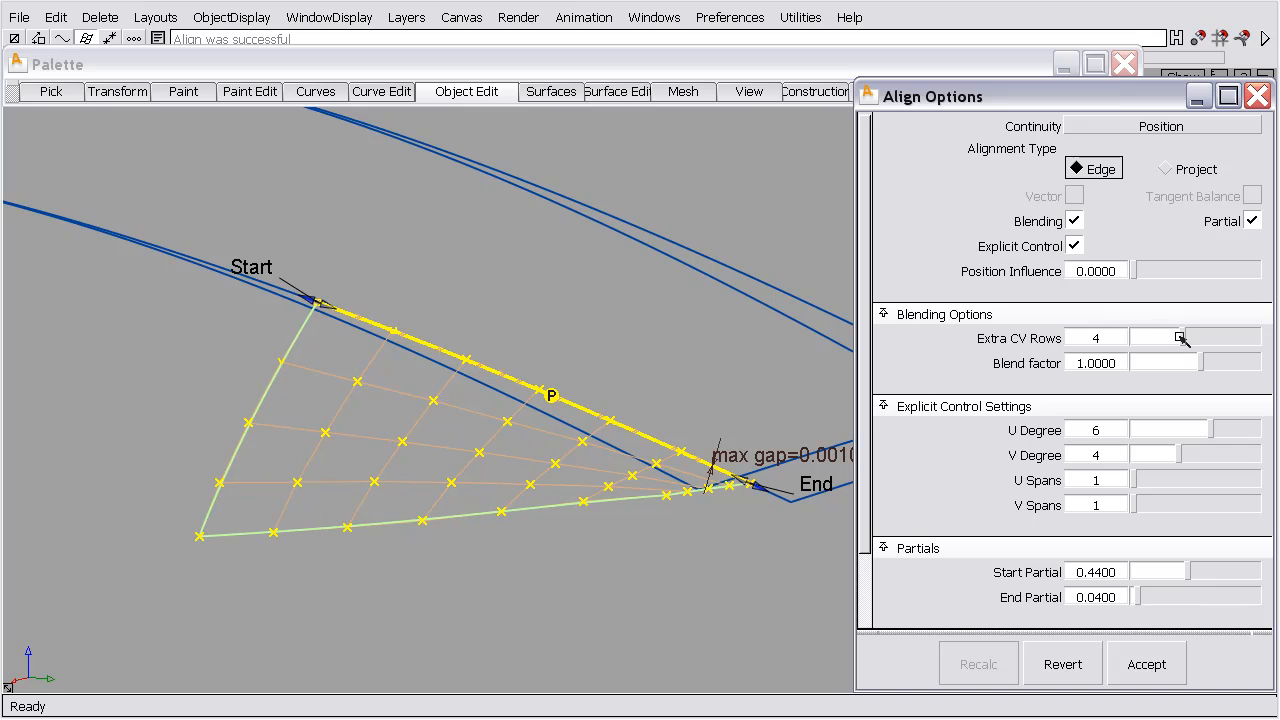
pyautogui.moveTo(1076, 363); pyautogui.dragTo(1117, 363)
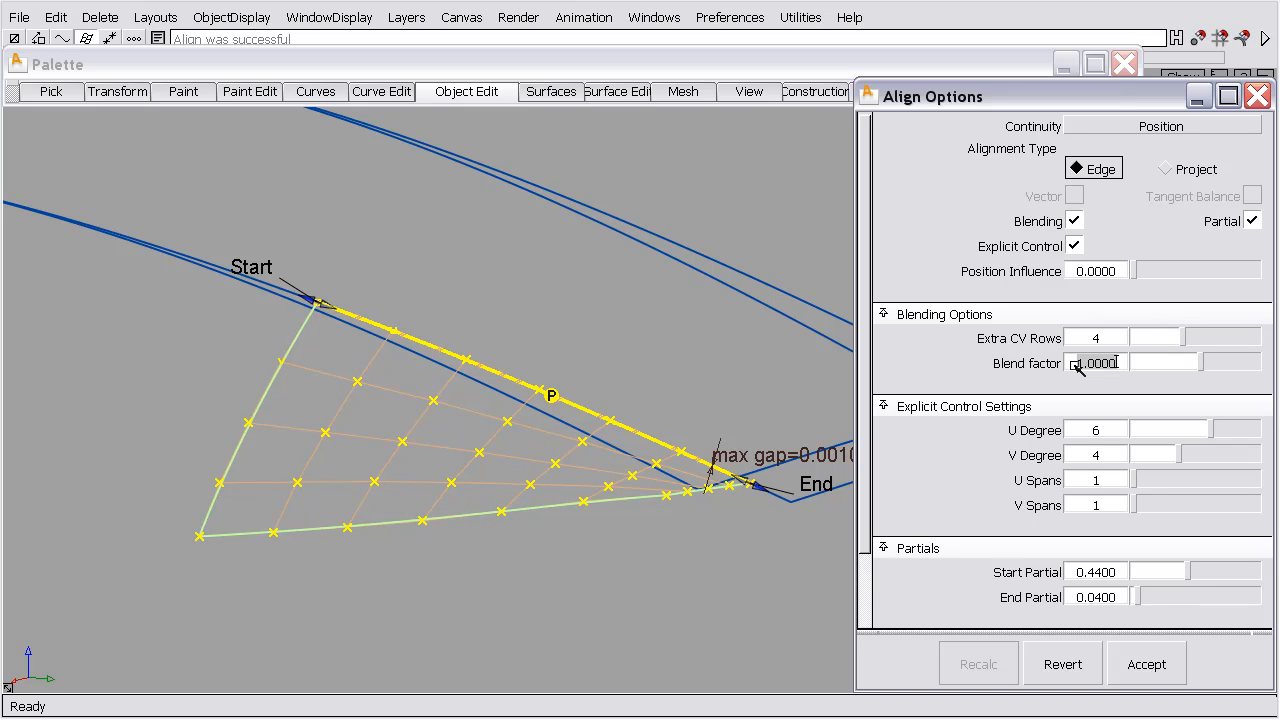
pyautogui.write('0')
pyautogui.press('Return')
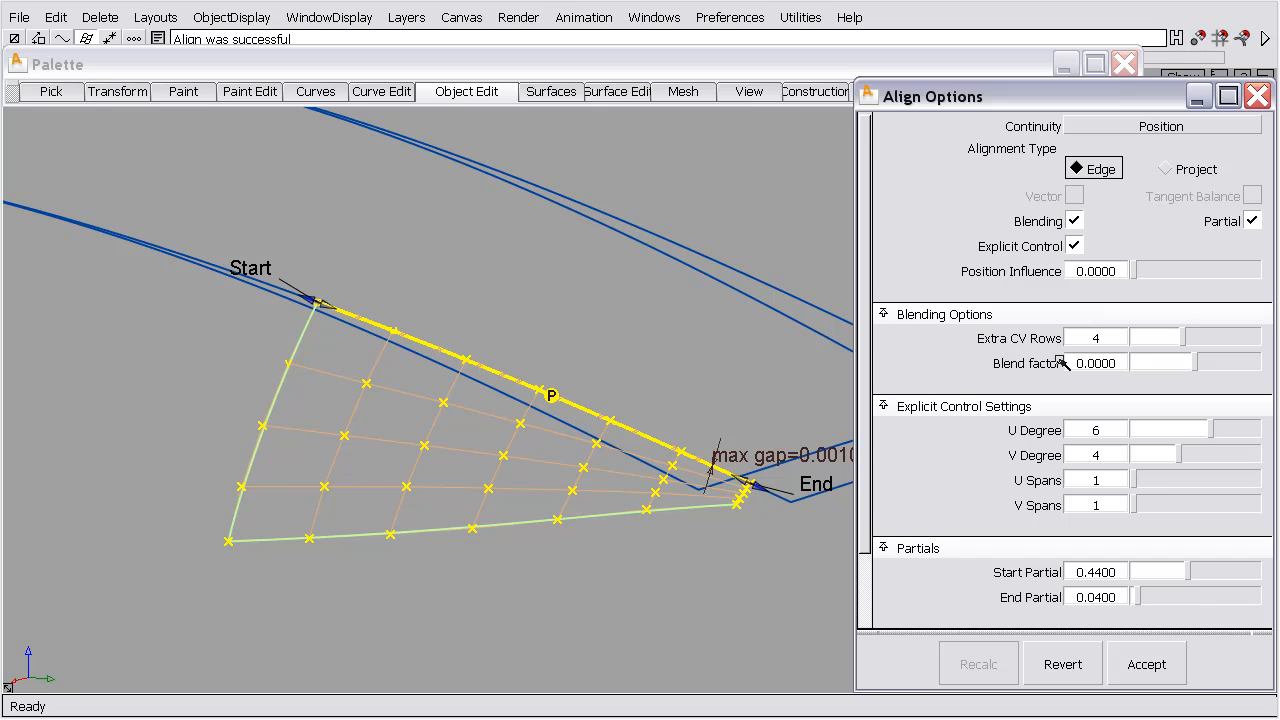
# Inspect the blended triangular surface and its gap to the large surface from several angles, and raise the Position Influence to 0.0323
pyautogui.keyDown('alt'); pyautogui.keyDown('shift'); pyautogui.moveTo(773, 395); pyautogui.dragTo(197, 423); pyautogui.keyUp('shift'); pyautogui.keyUp('alt')
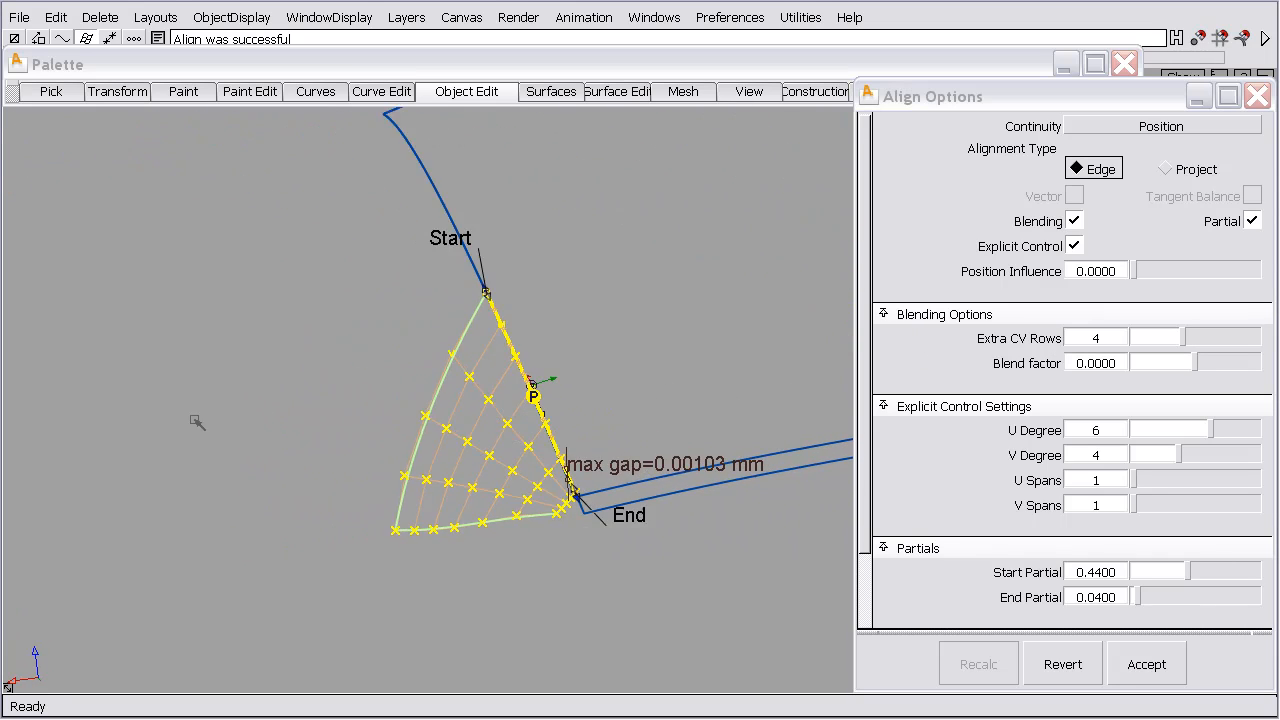
pyautogui.keyDown('alt'); pyautogui.keyDown('shift'); pyautogui.moveTo(197, 423); pyautogui.dragTo(530, 316, button='right'); pyautogui.keyUp('shift'); pyautogui.keyUp('alt')
pyautogui.keyDown('alt'); pyautogui.keyDown('shift'); pyautogui.moveTo(530, 316); pyautogui.dragTo(550, 278, button='middle'); pyautogui.keyUp('shift'); pyautogui.keyUp('alt')
pyautogui.keyDown('alt'); pyautogui.keyDown('shift'); pyautogui.moveTo(550, 278); pyautogui.dragTo(566, 336); pyautogui.keyUp('shift'); pyautogui.keyUp('alt')
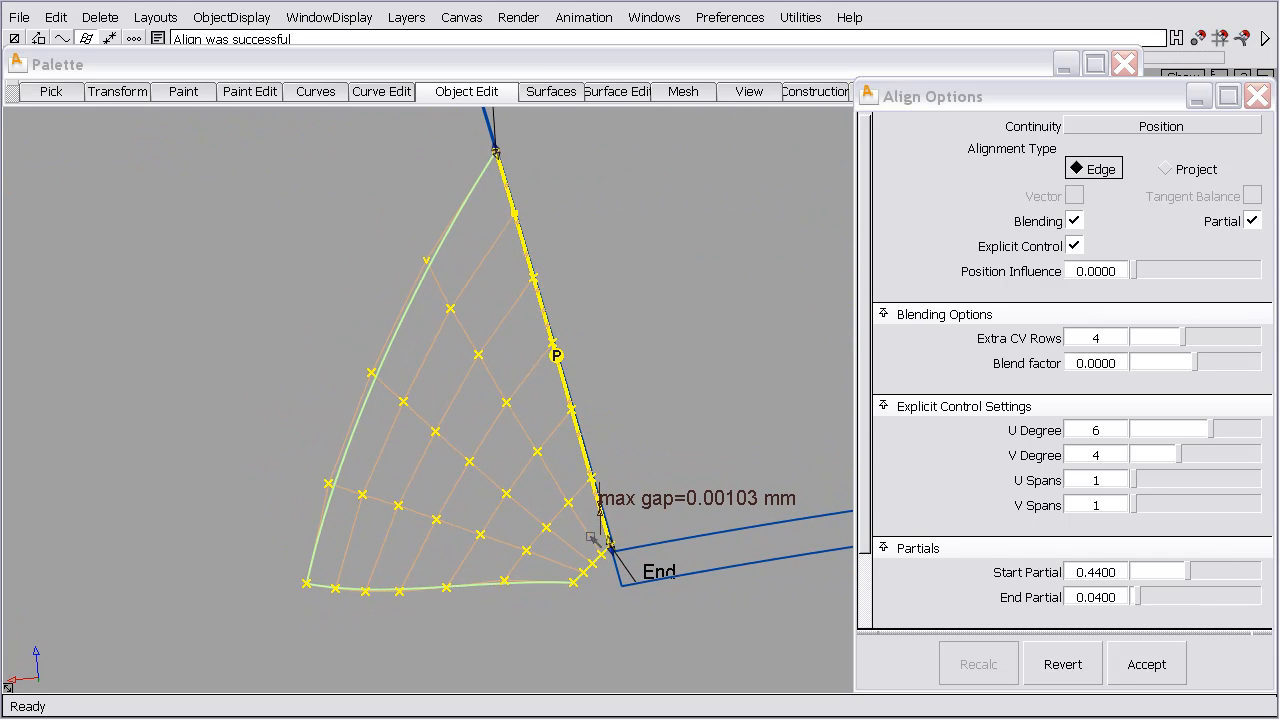
pyautogui.keyDown('alt'); pyautogui.keyDown('shift'); pyautogui.moveTo(602, 506); pyautogui.dragTo(723, 440); pyautogui.keyUp('shift'); pyautogui.keyUp('alt')
pyautogui.keyDown('alt'); pyautogui.keyDown('shift'); pyautogui.moveTo(723, 440); pyautogui.dragTo(631, 443, button='middle'); pyautogui.keyUp('shift'); pyautogui.keyUp('alt')
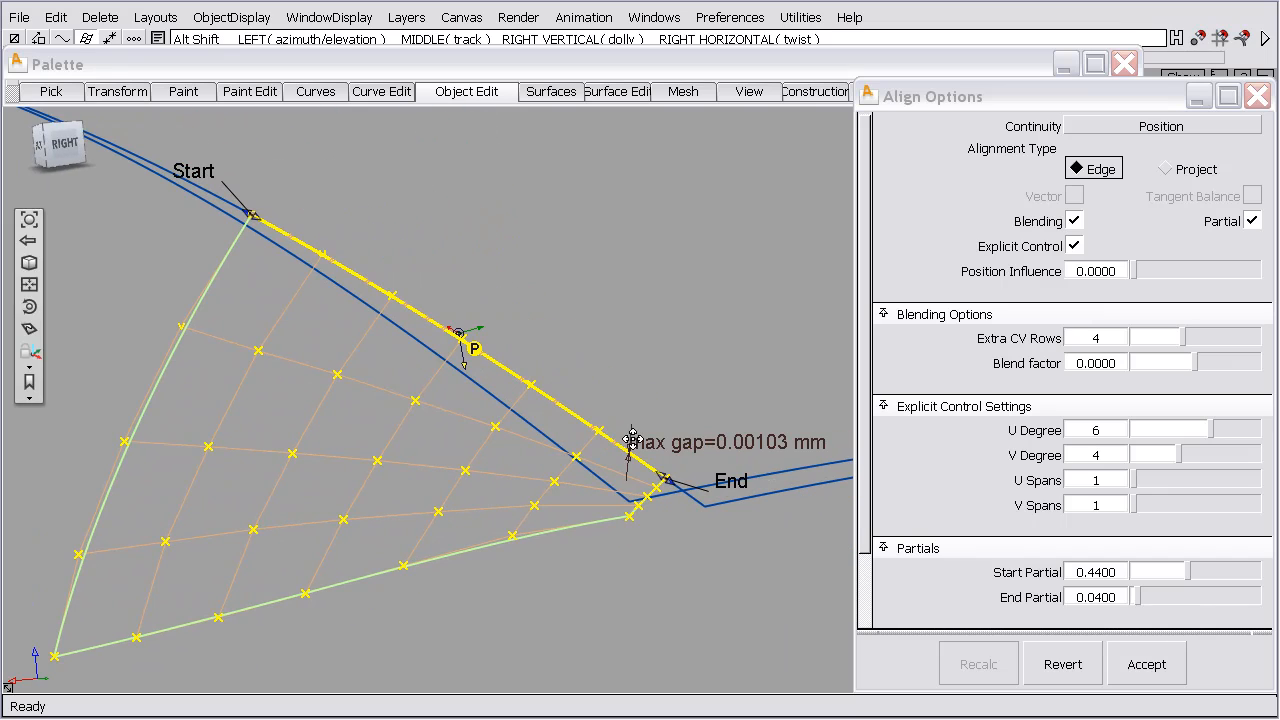
pyautogui.keyDown('alt'); pyautogui.keyDown('shift'); pyautogui.moveTo(631, 443); pyautogui.dragTo(703, 460); pyautogui.keyUp('shift'); pyautogui.keyUp('alt')
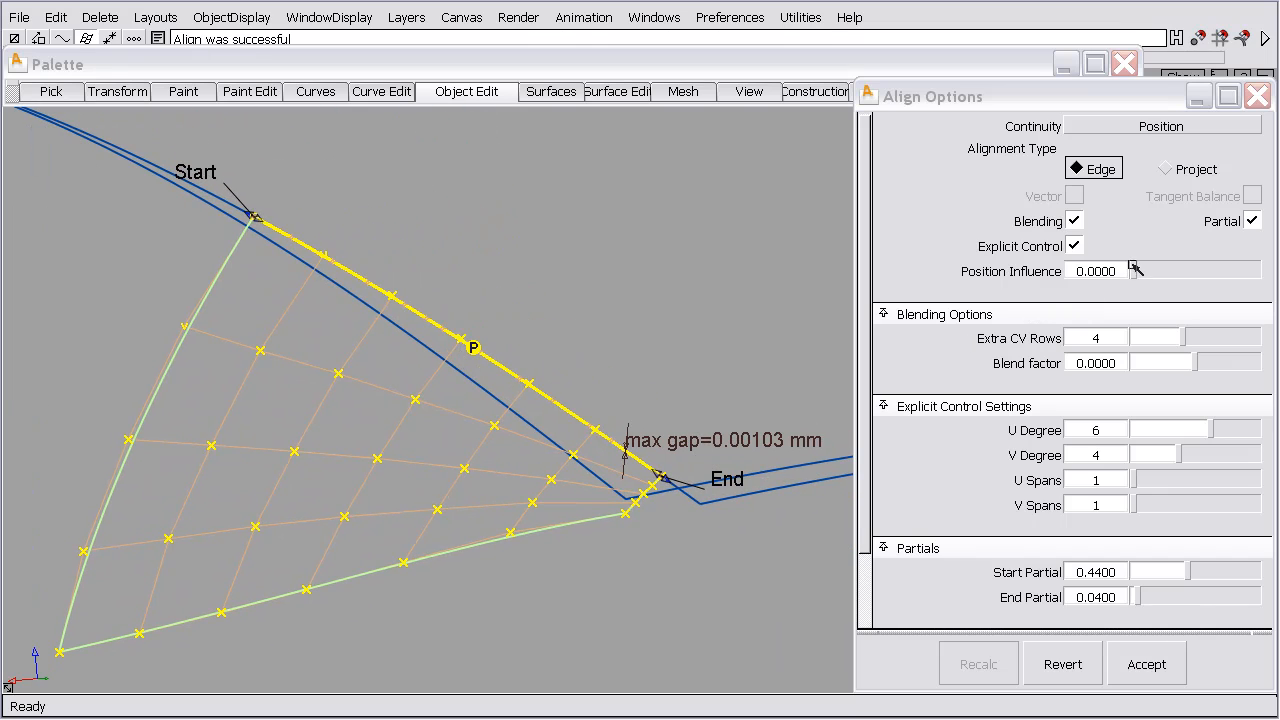
pyautogui.moveTo(1135, 268); pyautogui.dragTo(1140, 270)
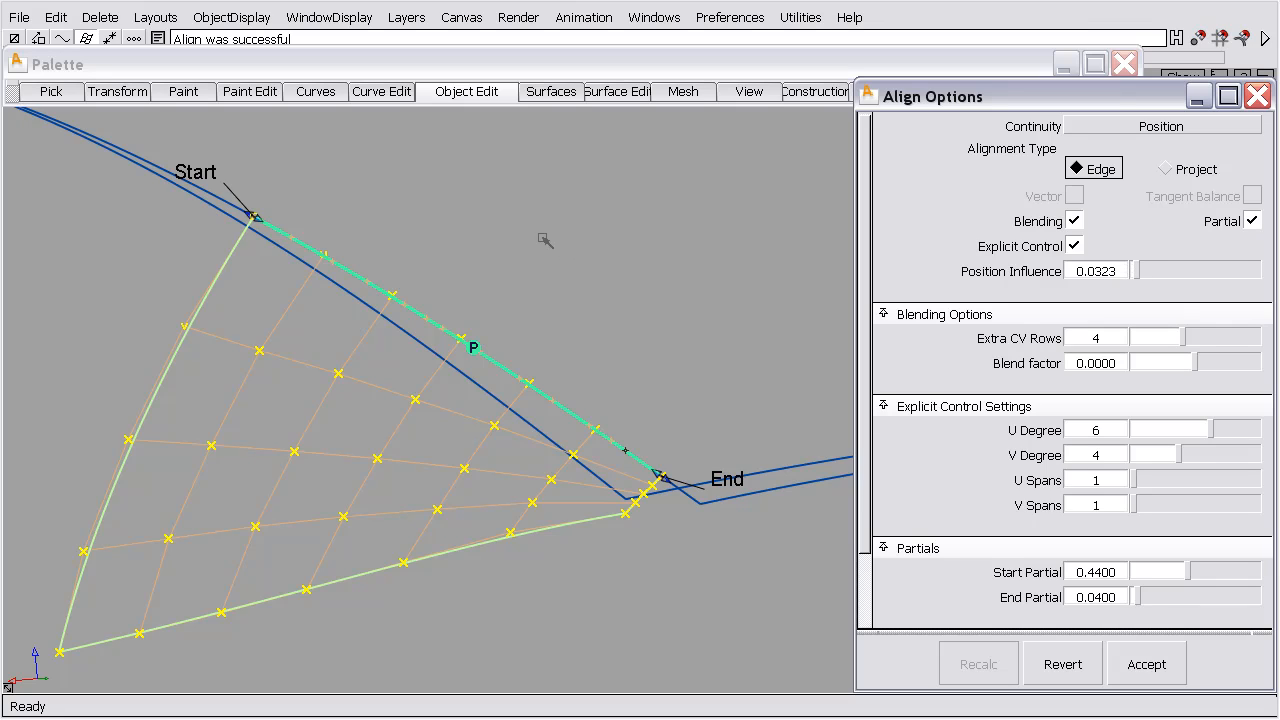
pyautogui.keyDown('alt'); pyautogui.keyDown('shift'); pyautogui.moveTo(543, 237); pyautogui.dragTo(497, 331, button='right'); pyautogui.keyUp('shift'); pyautogui.keyUp('alt')
pyautogui.keyDown('alt'); pyautogui.keyDown('shift'); pyautogui.moveTo(497, 331); pyautogui.dragTo(368, 420); pyautogui.keyUp('shift'); pyautogui.keyUp('alt')
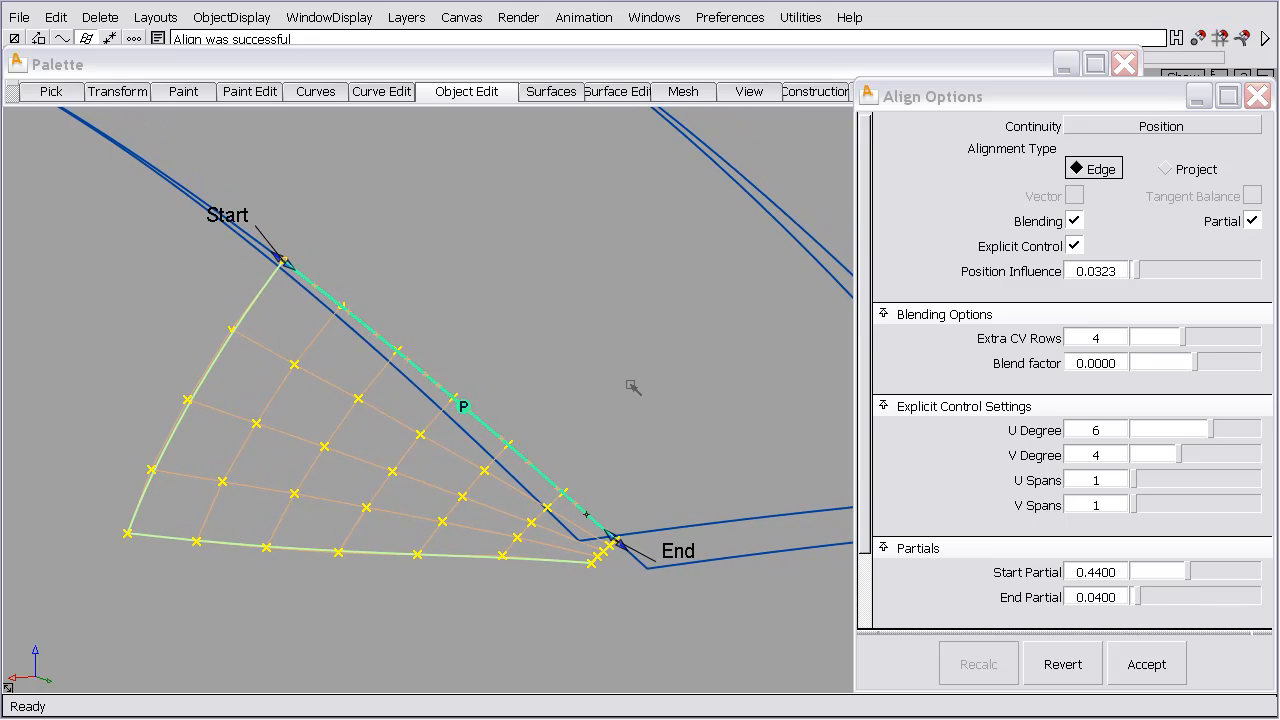